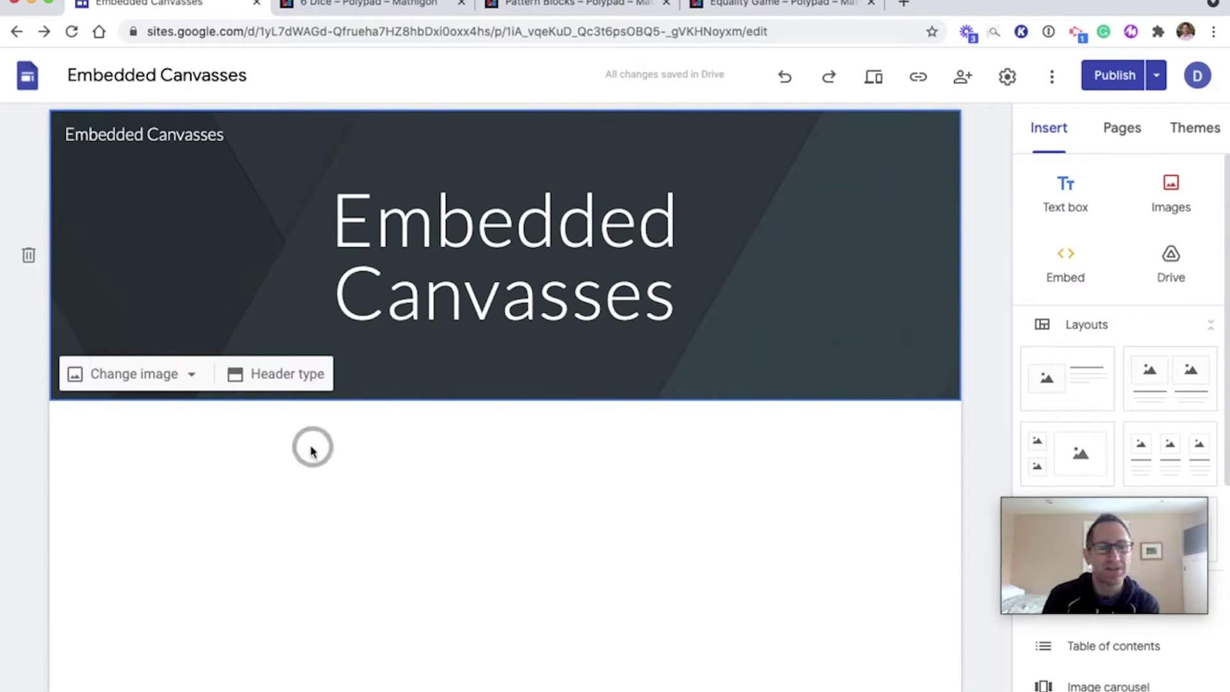
Reroll all six dice in the 6 Dice polypad and bring up its Share dialog
{"action": "left_click", "coordinate": [362, 5]}
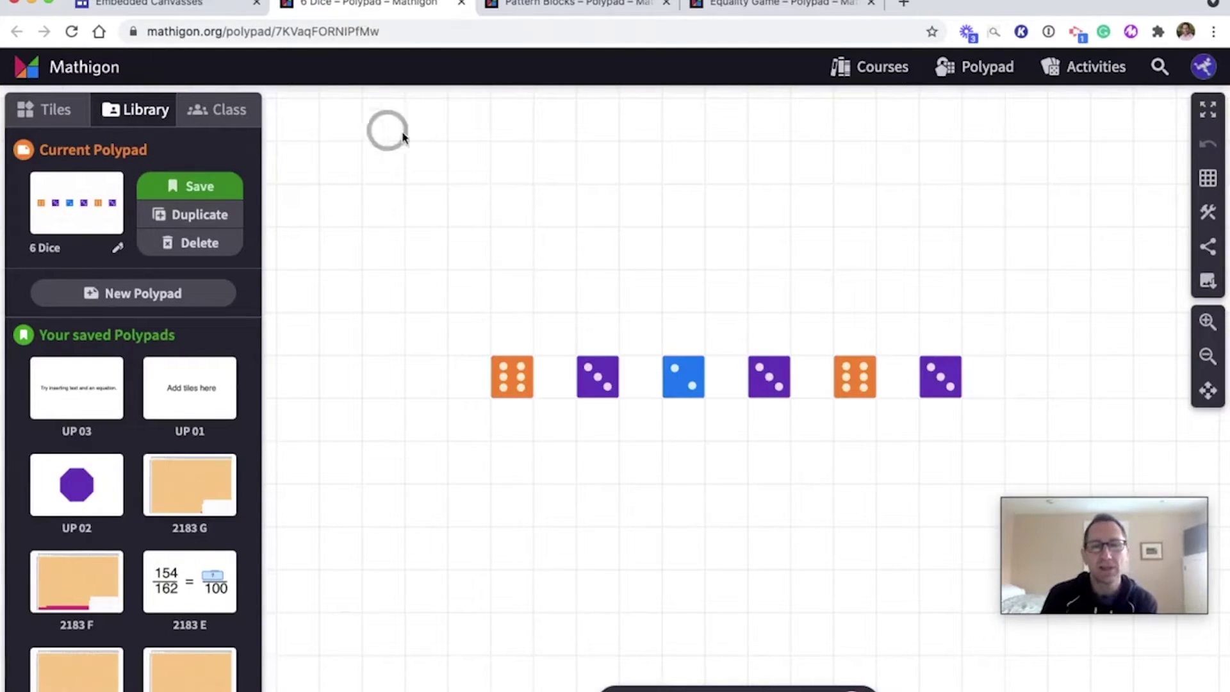
{"action": "left_click_drag", "start_coordinate": [414, 321], "coordinate": [963, 423]}
{"action": "left_click", "coordinate": [705, 667]}
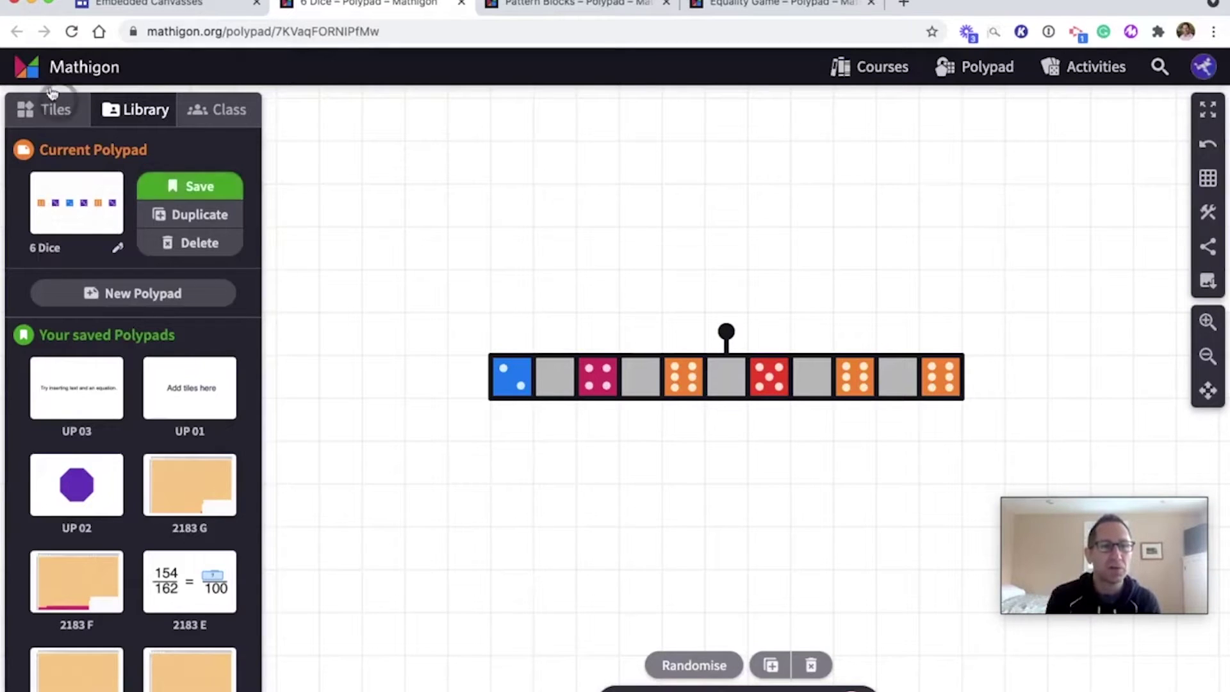
{"action": "left_click", "coordinate": [46, 110]}
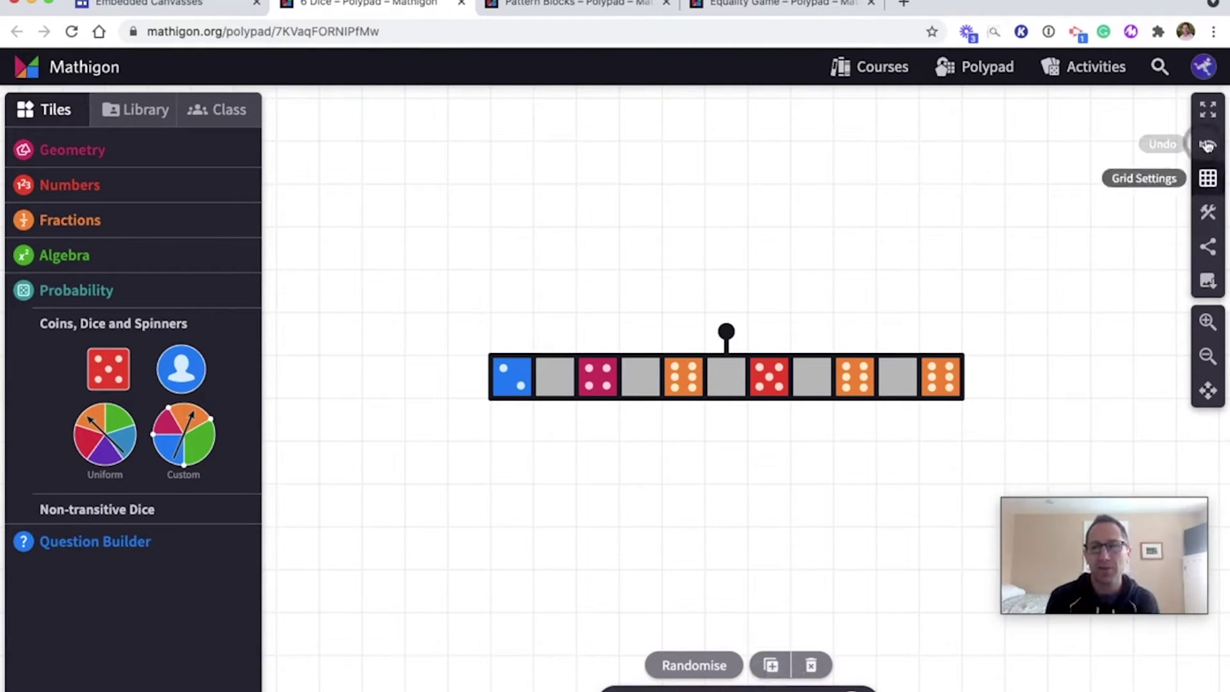
{"action": "left_click", "coordinate": [1209, 256]}
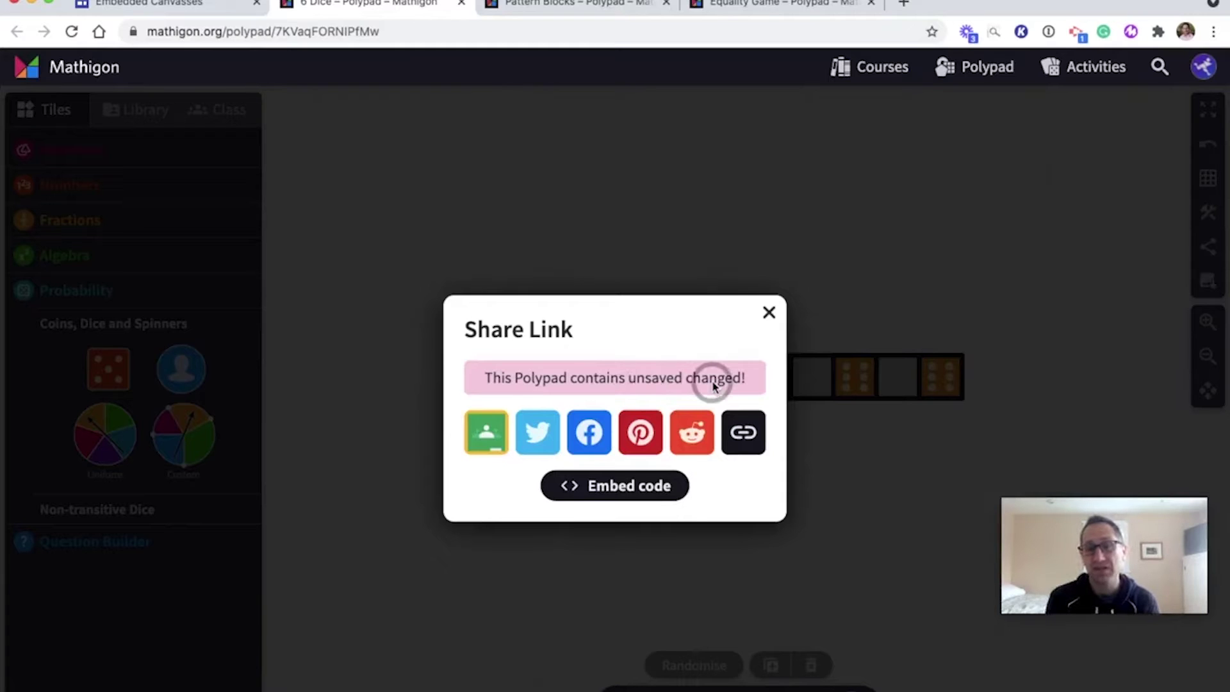
Save the 6 Dice polypad with its new dice faces from the library
{"action": "left_click", "coordinate": [768, 311]}
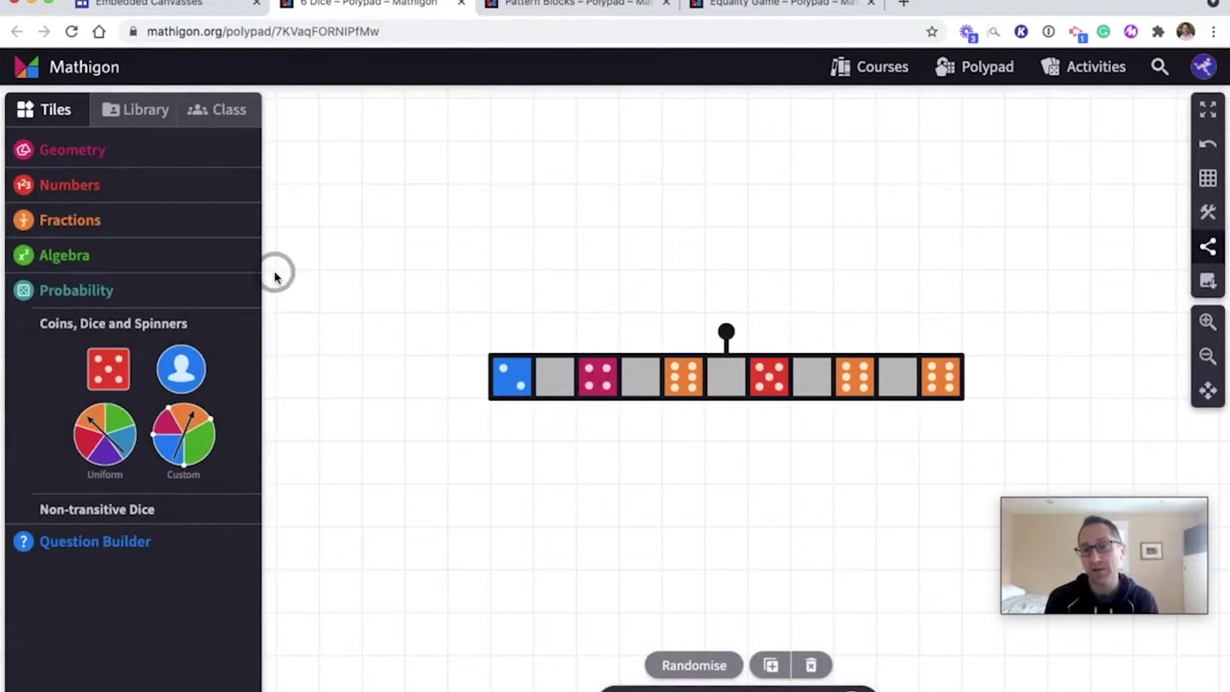
{"action": "left_click", "coordinate": [144, 110]}
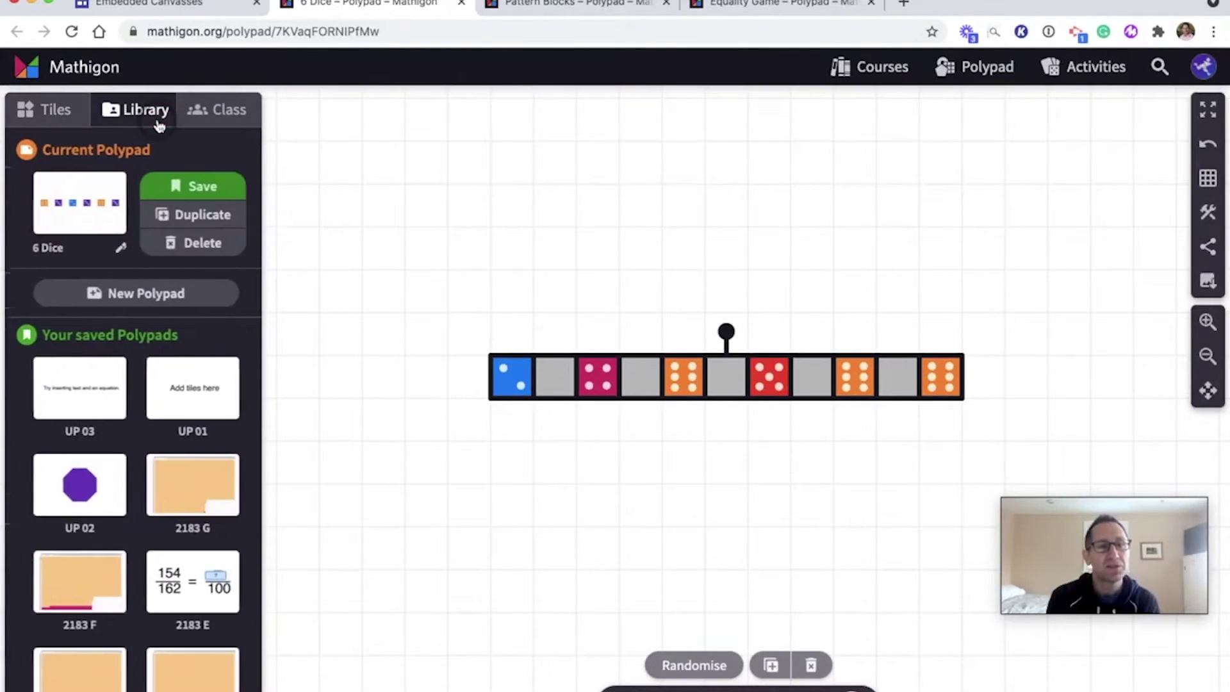
{"action": "left_click", "coordinate": [207, 187]}
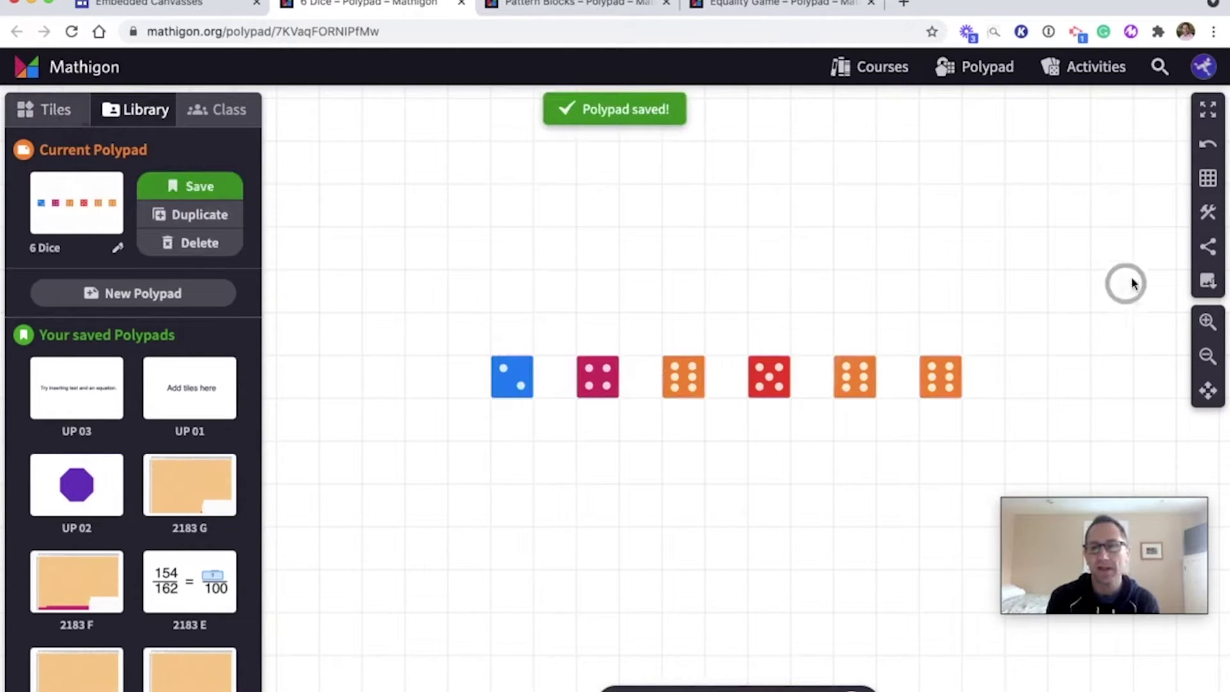
Generate embed code with the sidebar hidden and only the Move tool kept
{"action": "left_click", "coordinate": [1207, 247]}
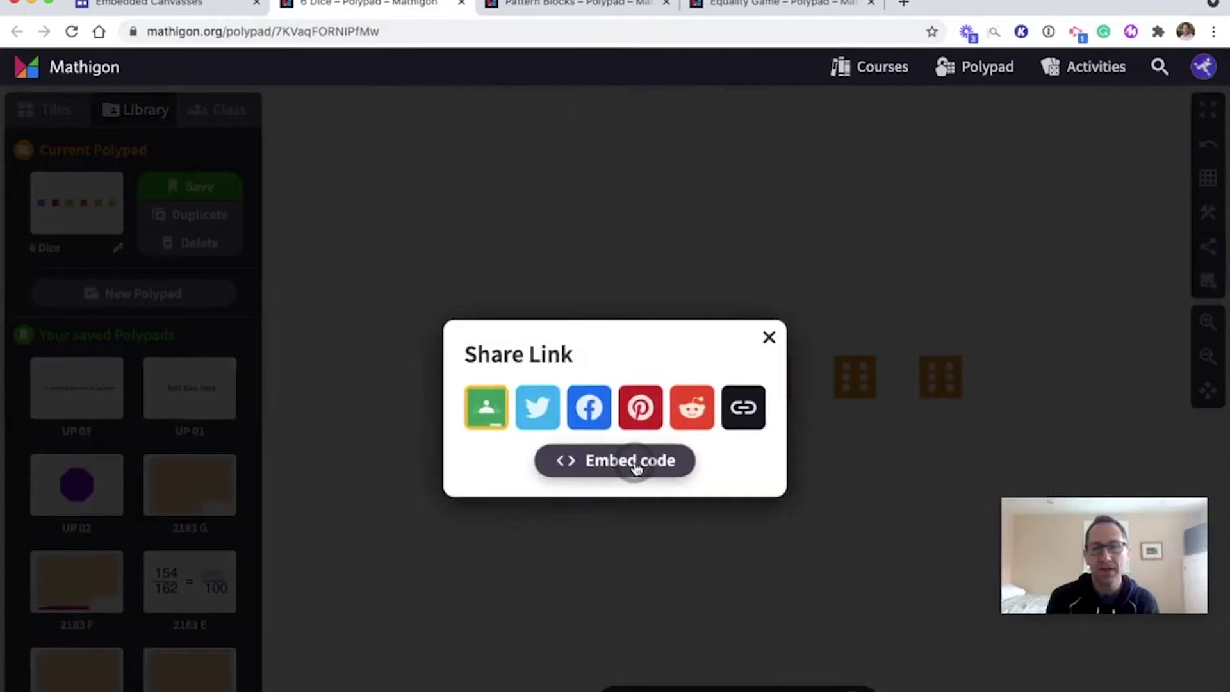
{"action": "left_click", "coordinate": [637, 466]}
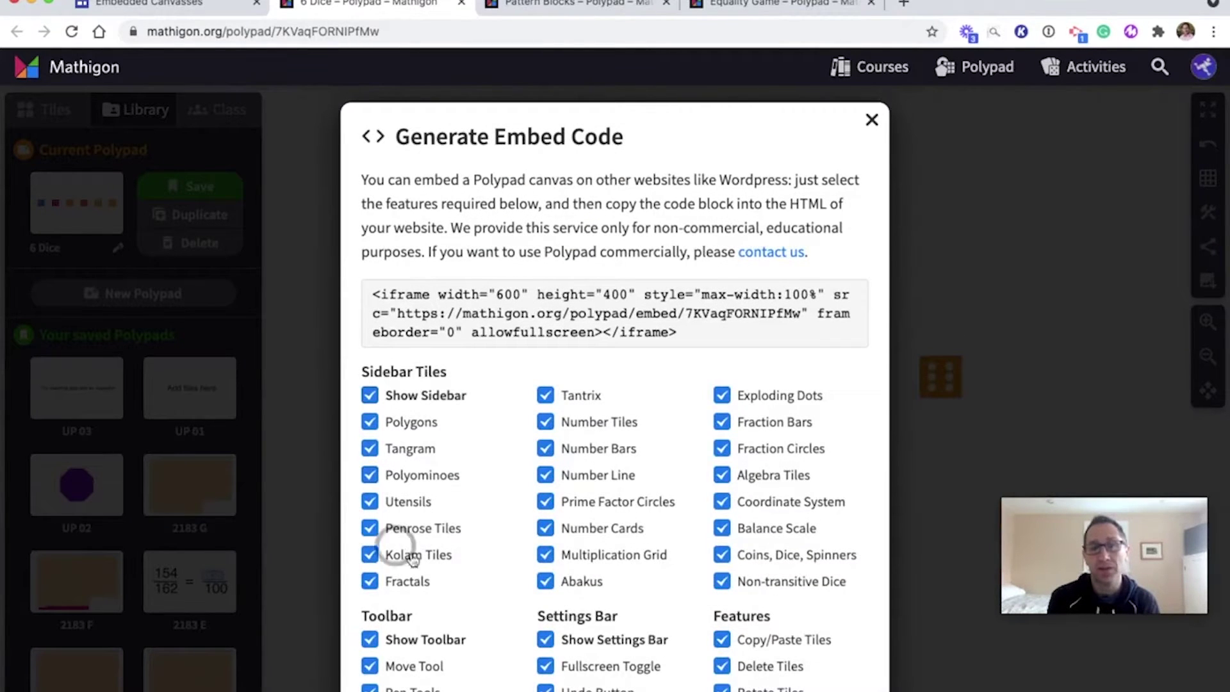
{"action": "left_click", "coordinate": [404, 398]}
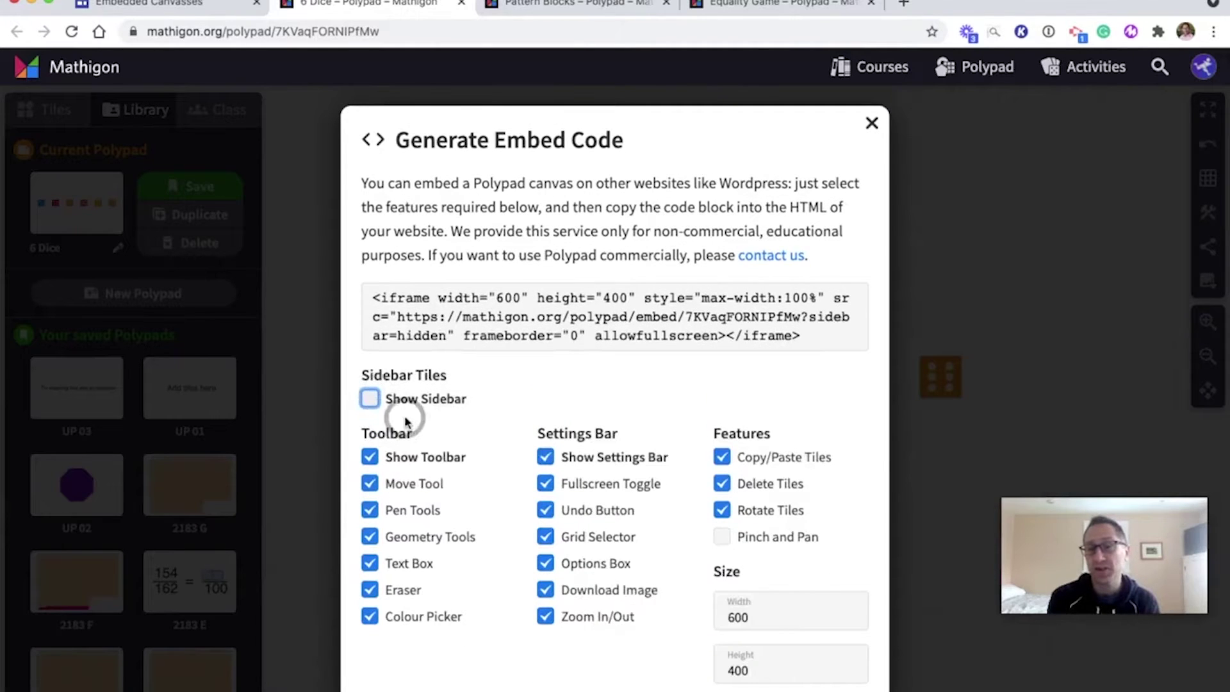
{"action": "left_click", "coordinate": [370, 511]}
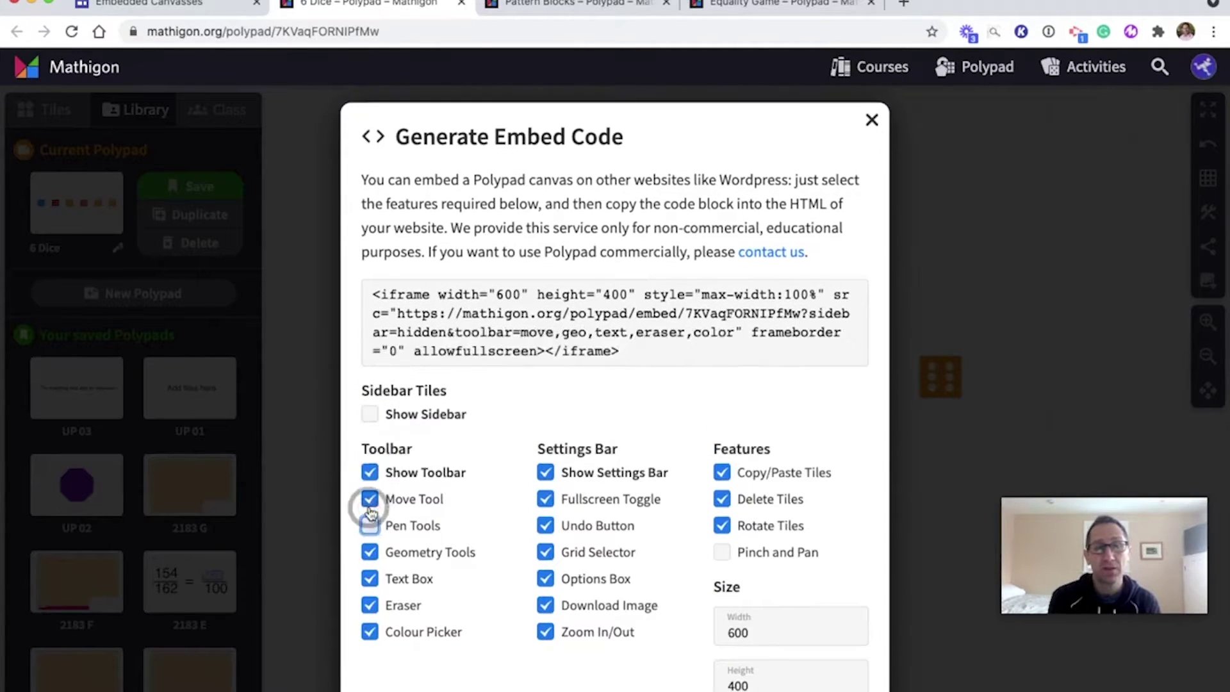
{"action": "left_click", "coordinate": [370, 552]}
{"action": "left_click", "coordinate": [370, 579]}
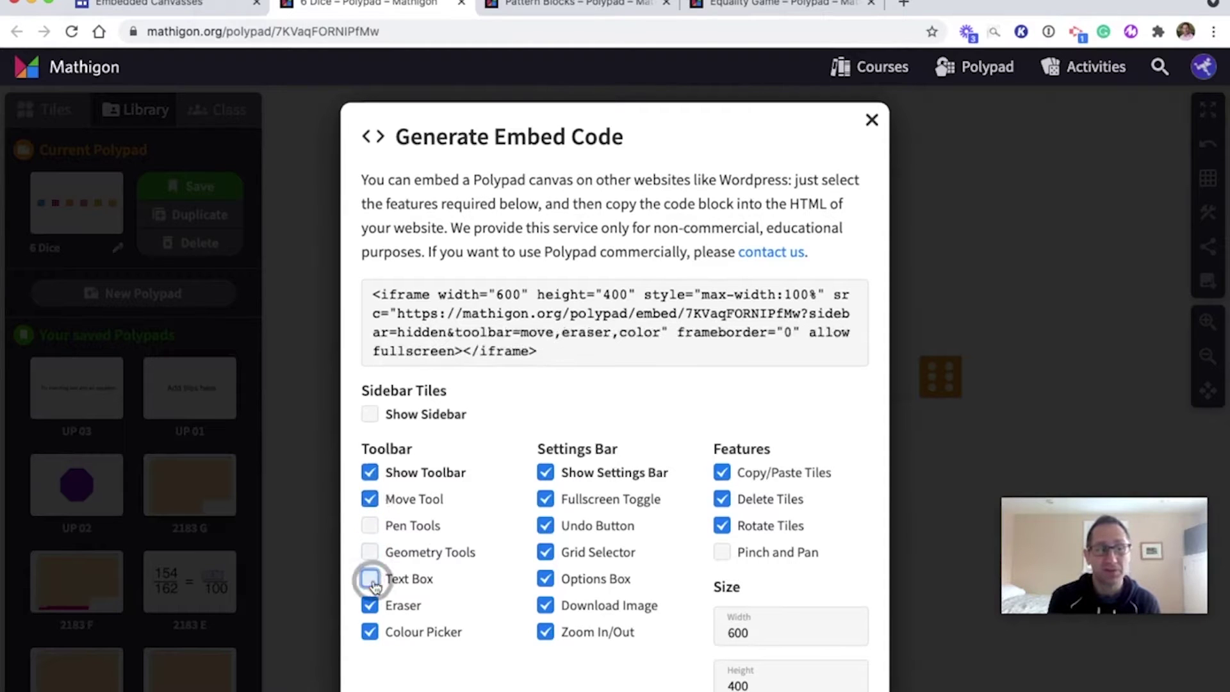
{"action": "left_click", "coordinate": [371, 605]}
{"action": "left_click", "coordinate": [371, 632]}
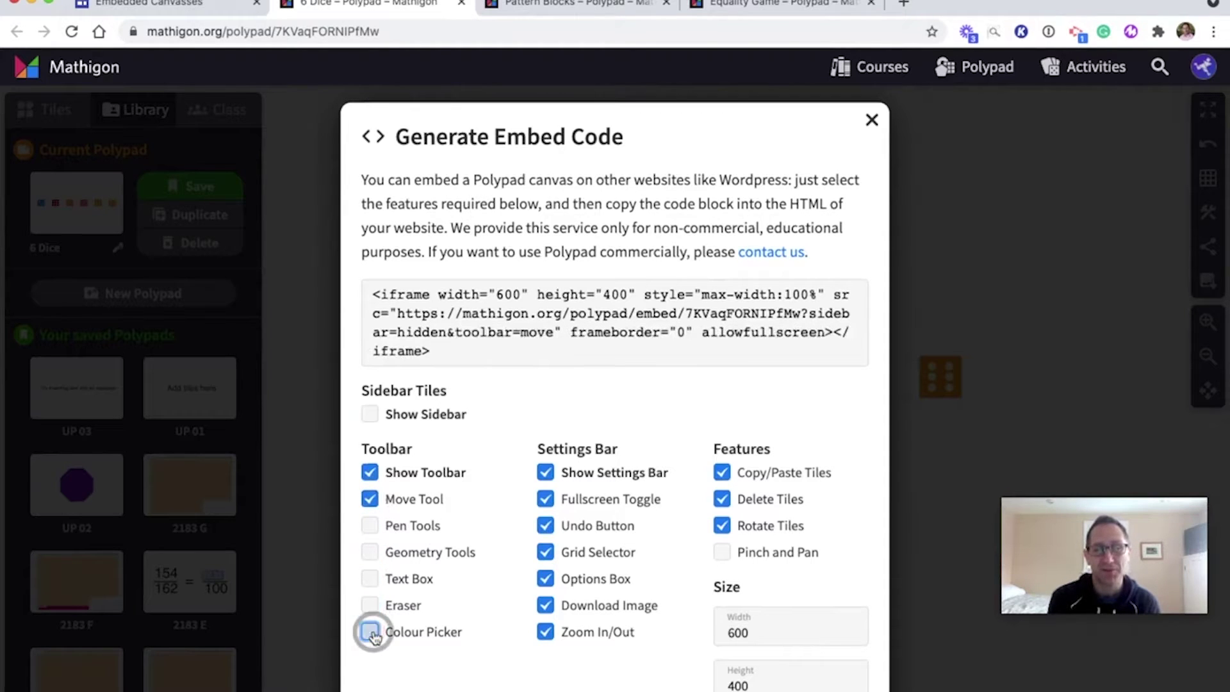
{"action": "left_click", "coordinate": [383, 474]}
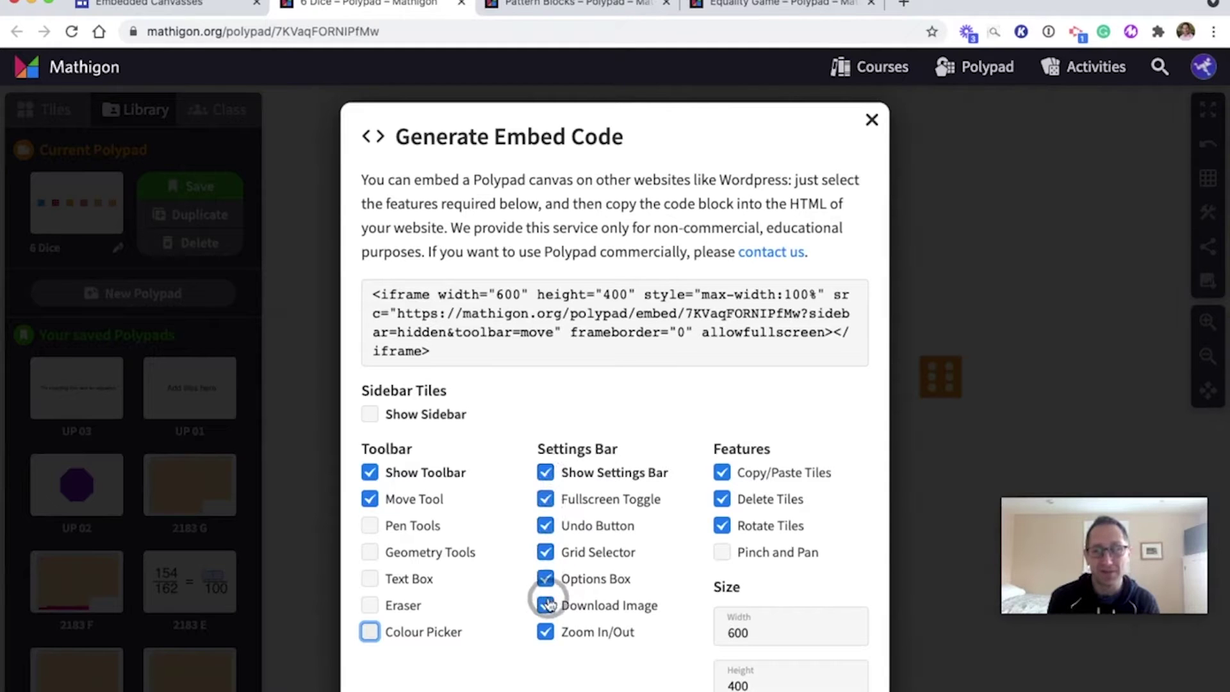
Hide the settings bar and disable copying, deleting and rotating tiles in the embed
{"action": "left_click", "coordinate": [546, 475]}
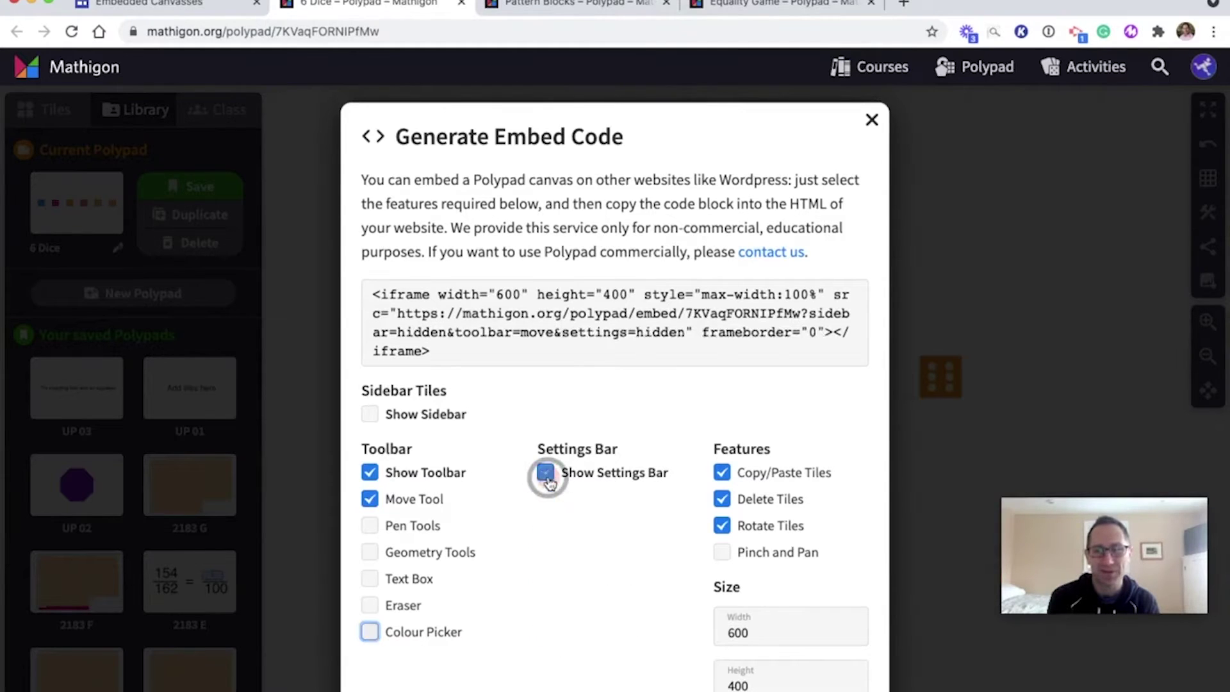
{"action": "left_click", "coordinate": [723, 472]}
{"action": "left_click", "coordinate": [722, 498]}
{"action": "left_click", "coordinate": [719, 524]}
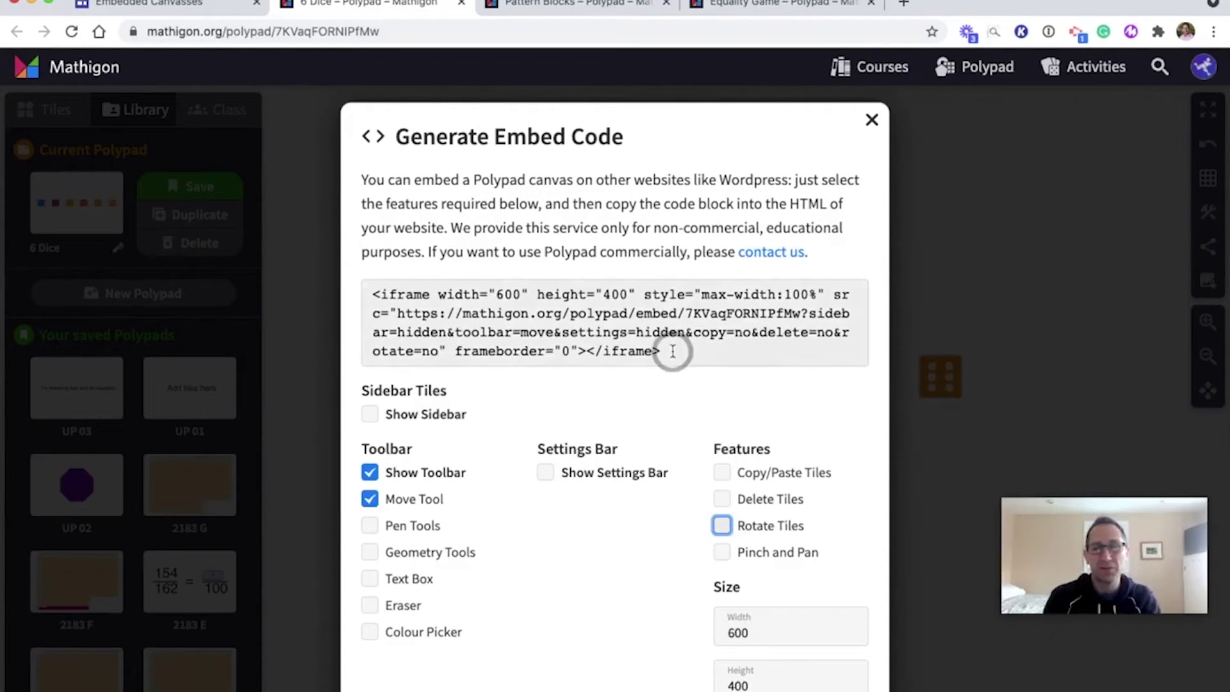
Select the full iframe embed code and go back to the Embedded Canvasses site editor
{"action": "left_click_drag", "start_coordinate": [665, 352], "coordinate": [373, 296]}
{"action": "key", "text": "super+c"}
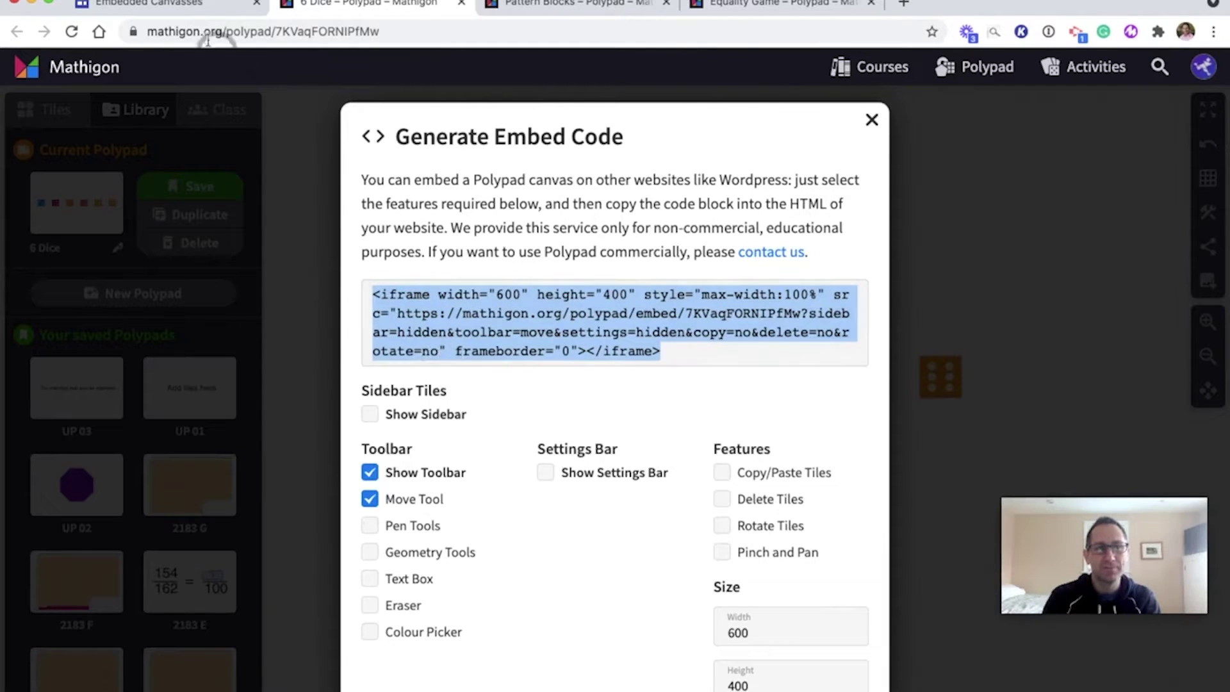
{"action": "left_click", "coordinate": [341, 111]}
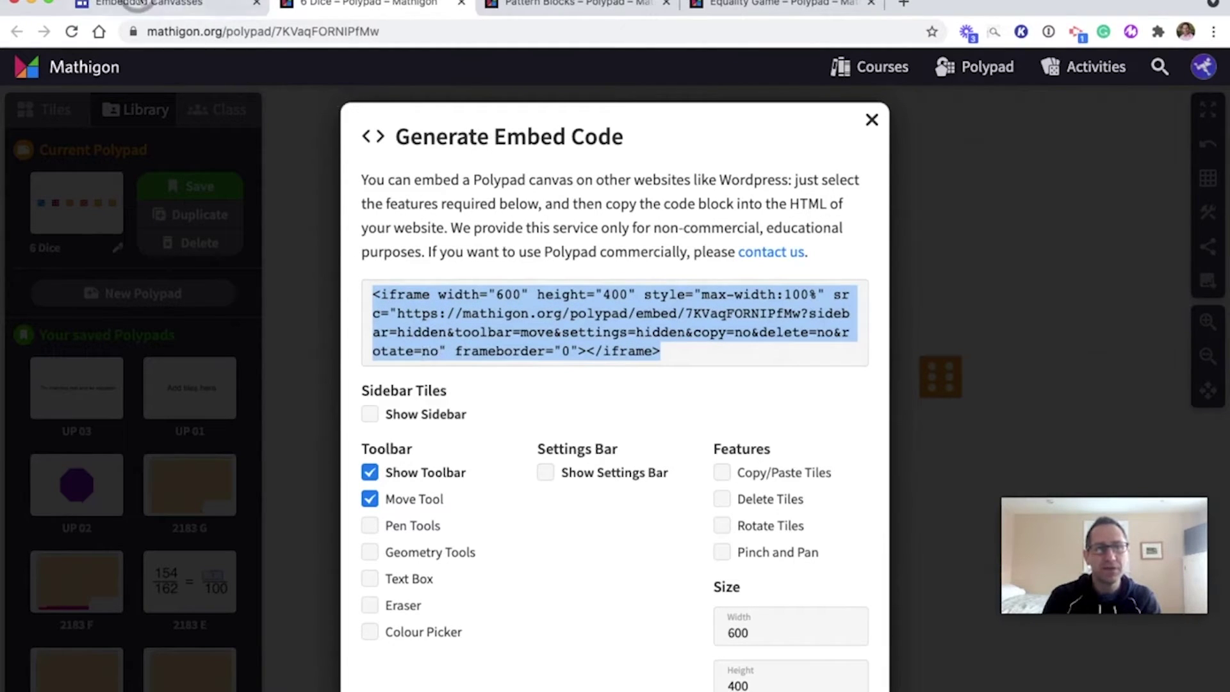
{"action": "left_click", "coordinate": [140, 4]}
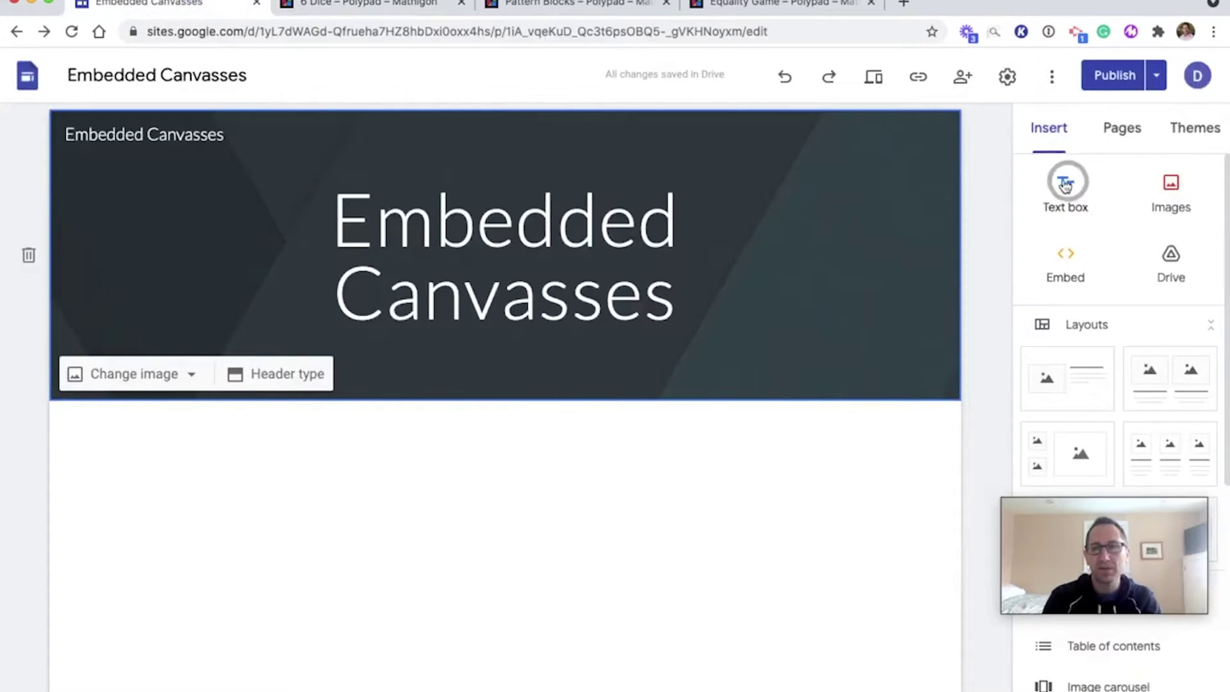
Try pasting the iframe code as an embed URL, then clear the invalid entry
{"action": "left_click", "coordinate": [1069, 275]}
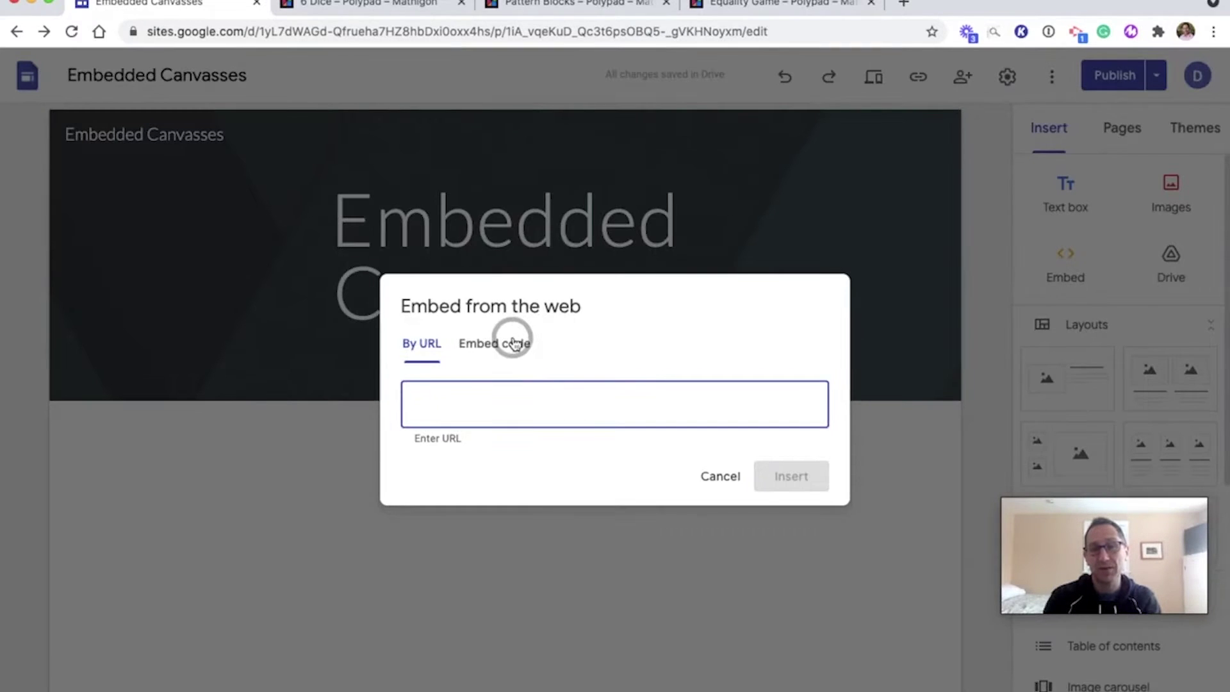
{"action": "left_click", "coordinate": [513, 342]}
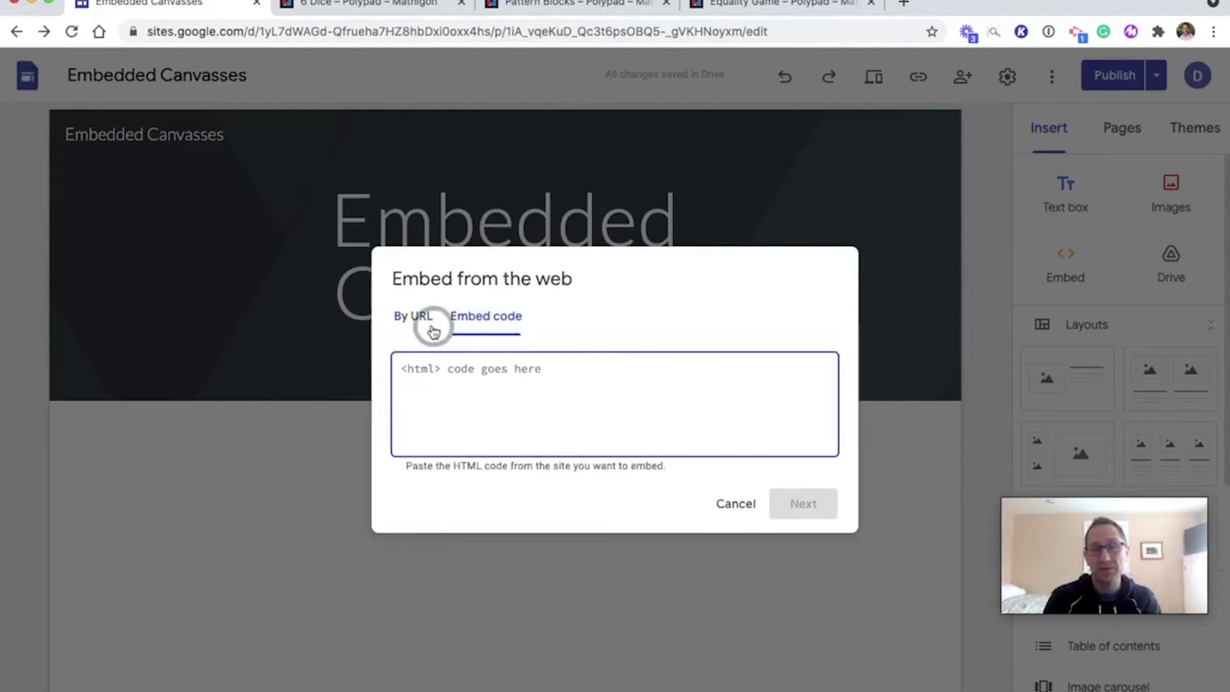
{"action": "left_click", "coordinate": [411, 315]}
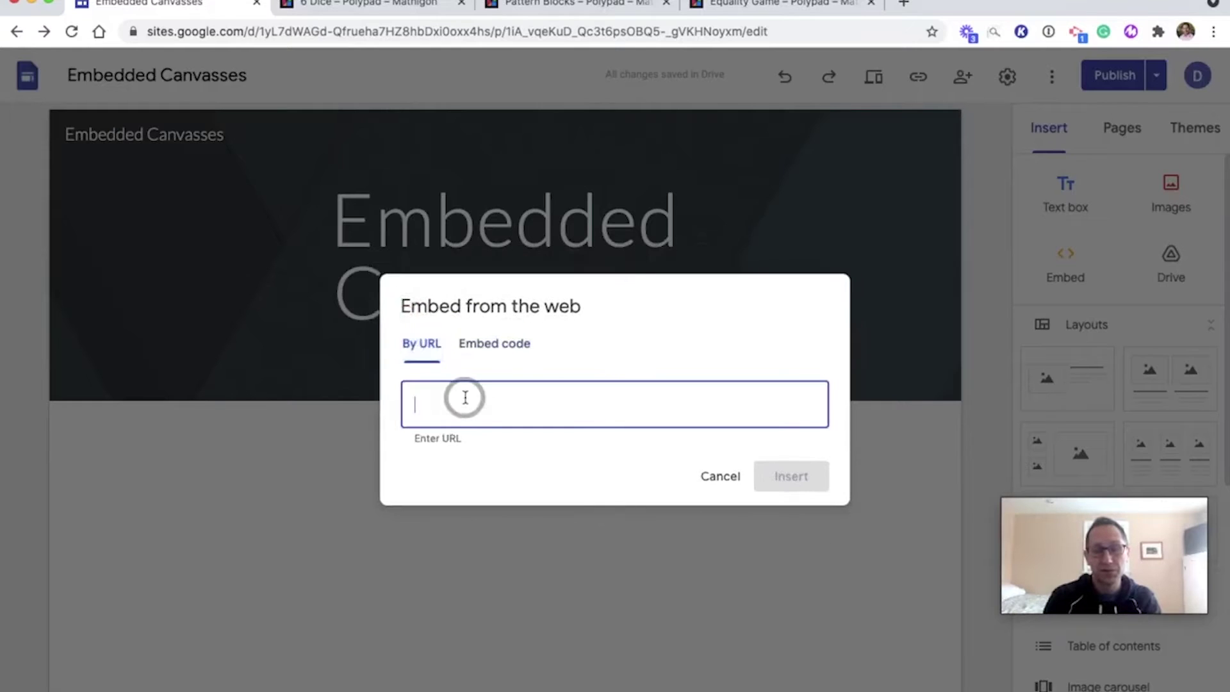
{"action": "key", "text": "super+v"}
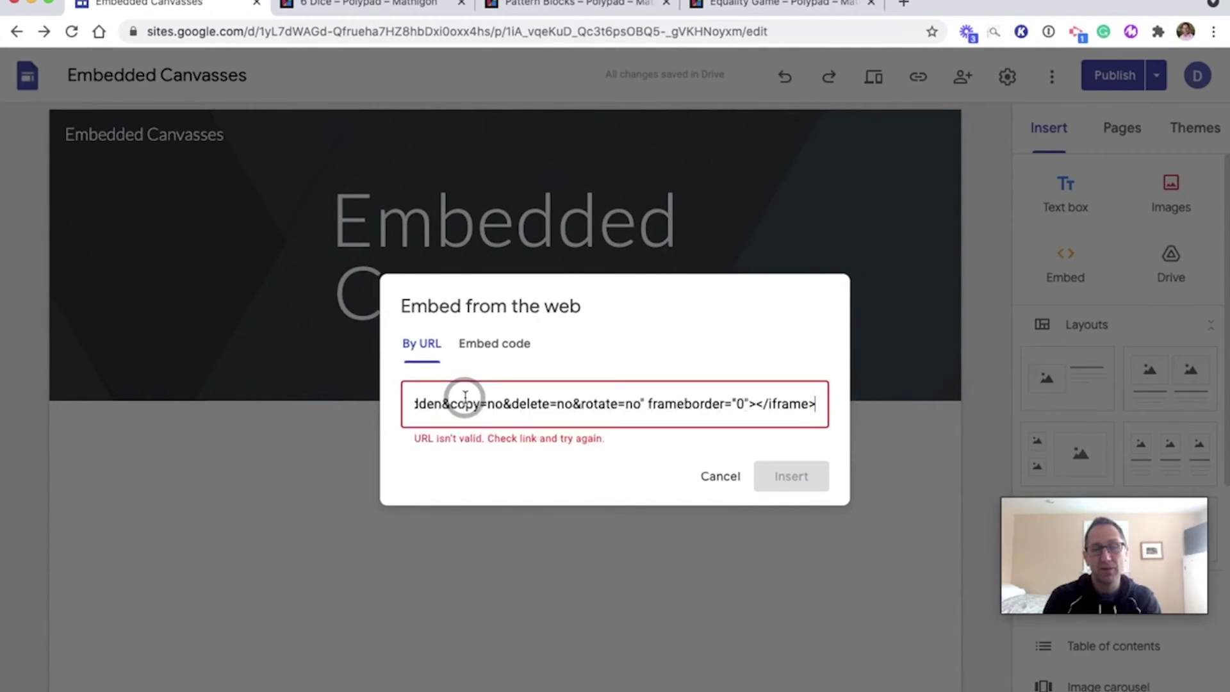
{"action": "triple_click", "coordinate": [530, 403]}
{"action": "key", "text": "BackSpace"}
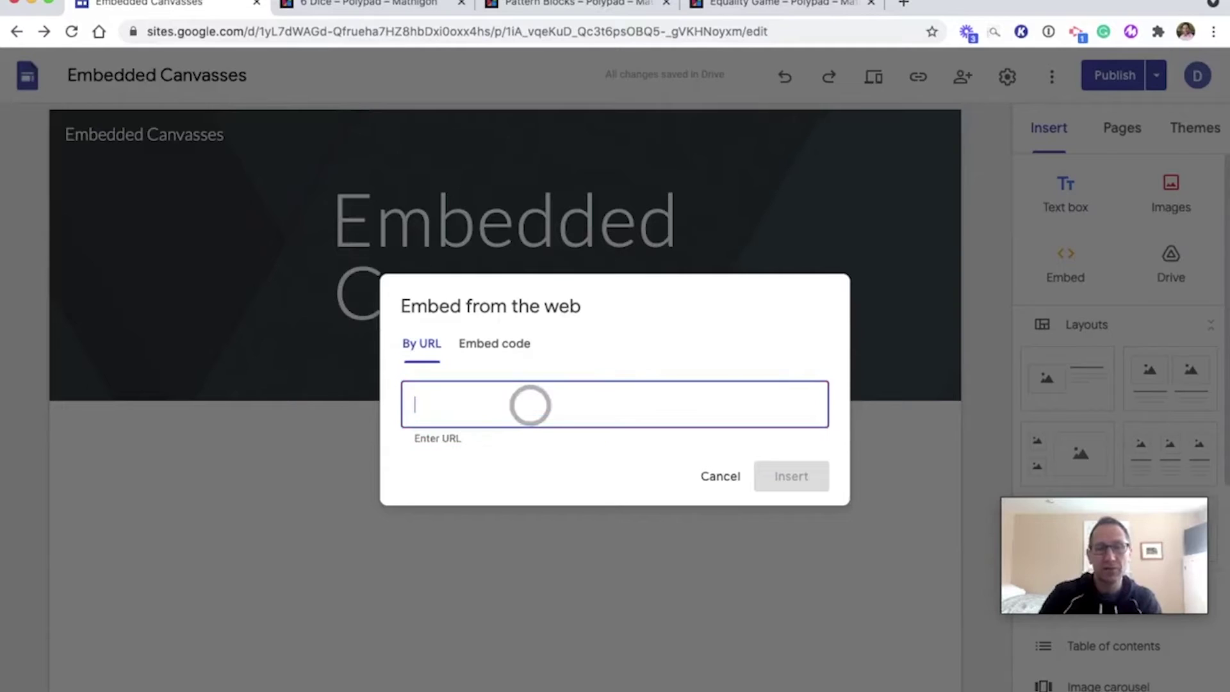
Paste the iframe code into the Embed code box and insert the six-dice preview
{"action": "left_click", "coordinate": [504, 343]}
{"action": "left_click", "coordinate": [494, 389]}
{"action": "key", "text": "super+v"}
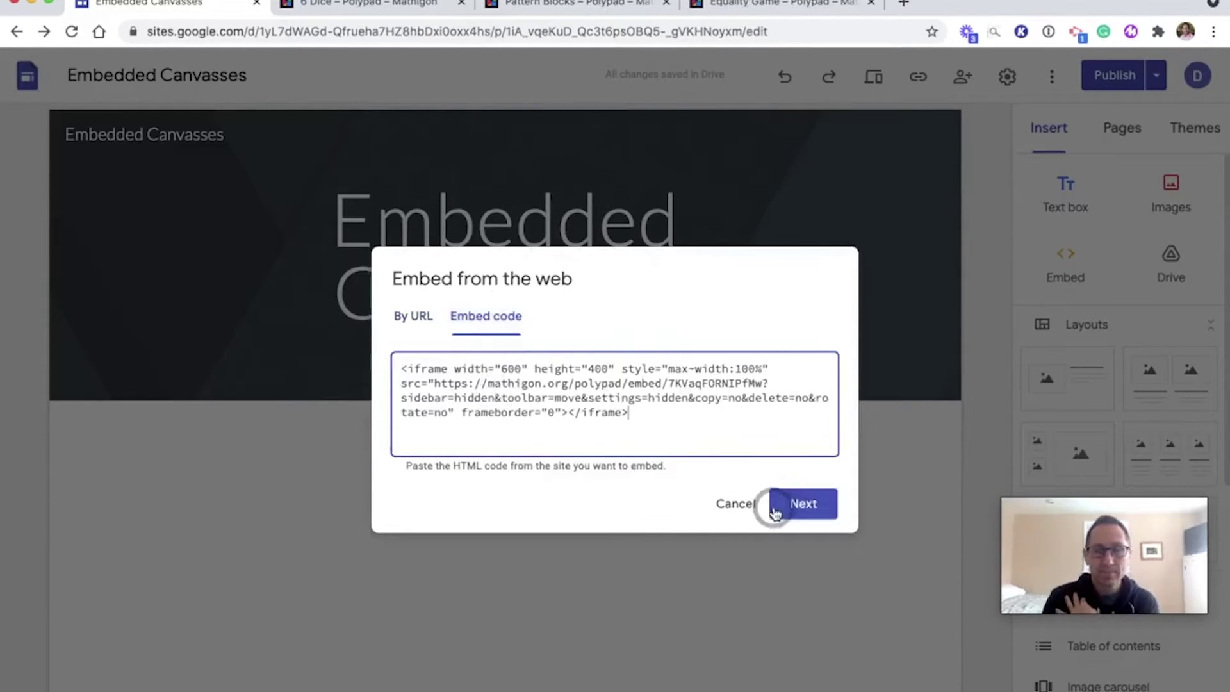
{"action": "left_click", "coordinate": [797, 502]}
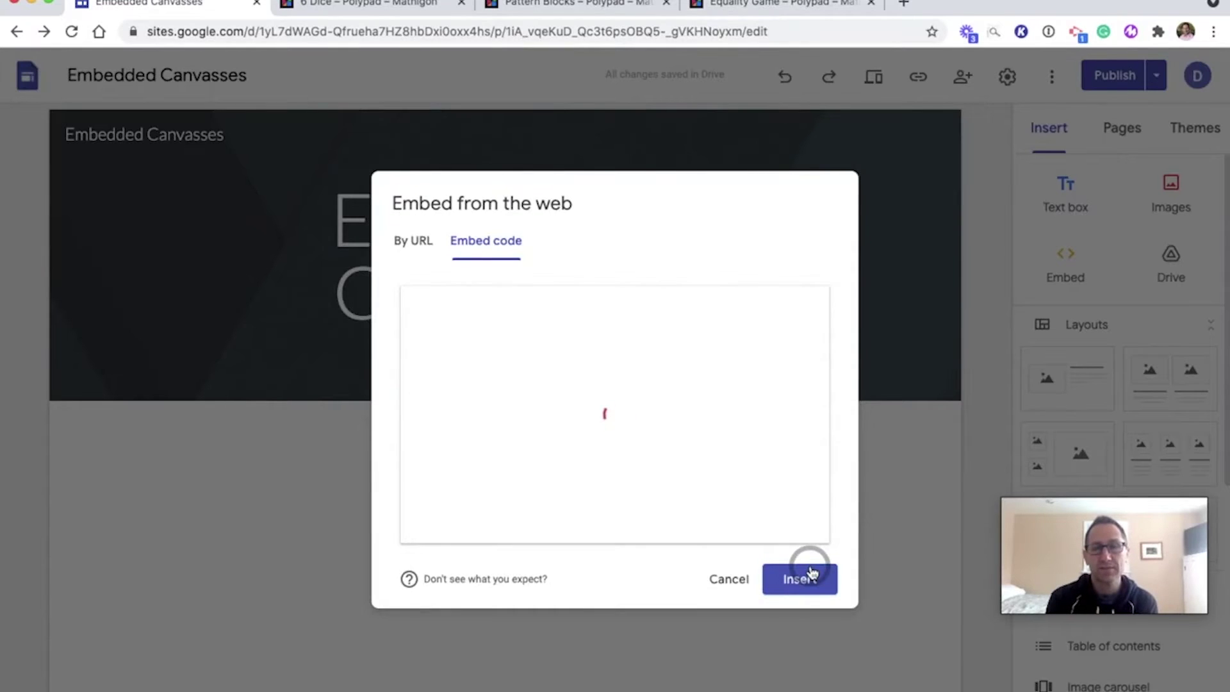
{"action": "left_click", "coordinate": [814, 590]}
Insert the dice embed onto the page and view the site preview
{"action": "left_click", "coordinate": [805, 578]}
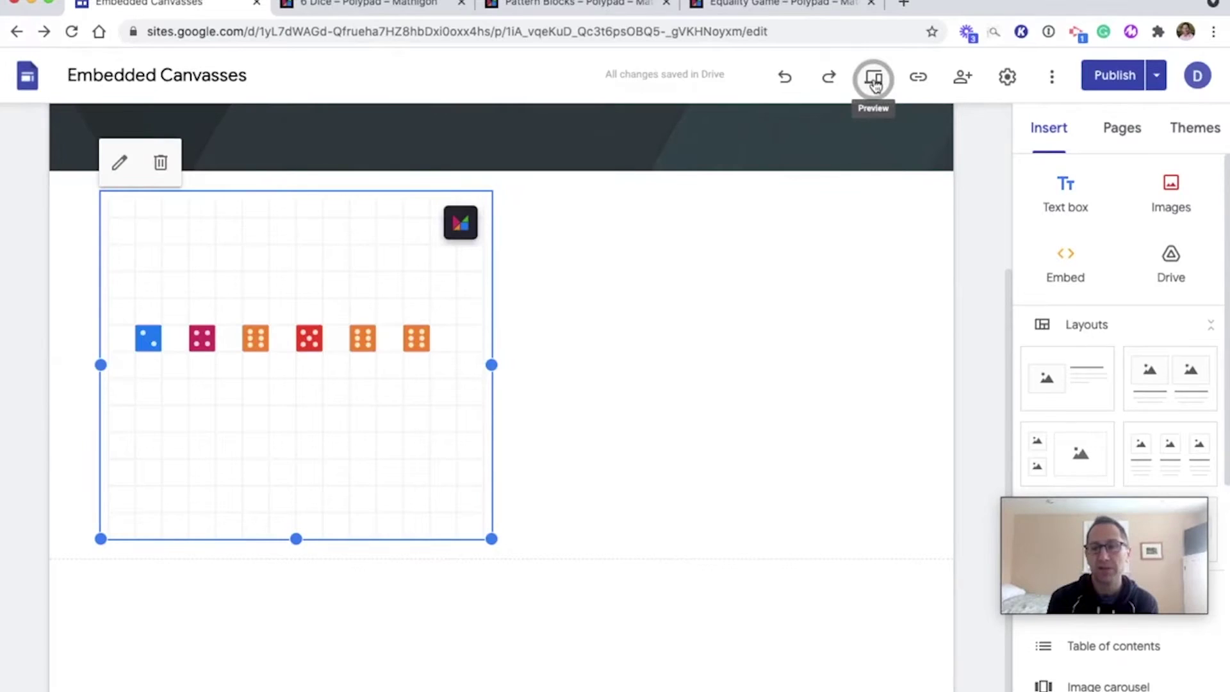
{"action": "left_click", "coordinate": [874, 81]}
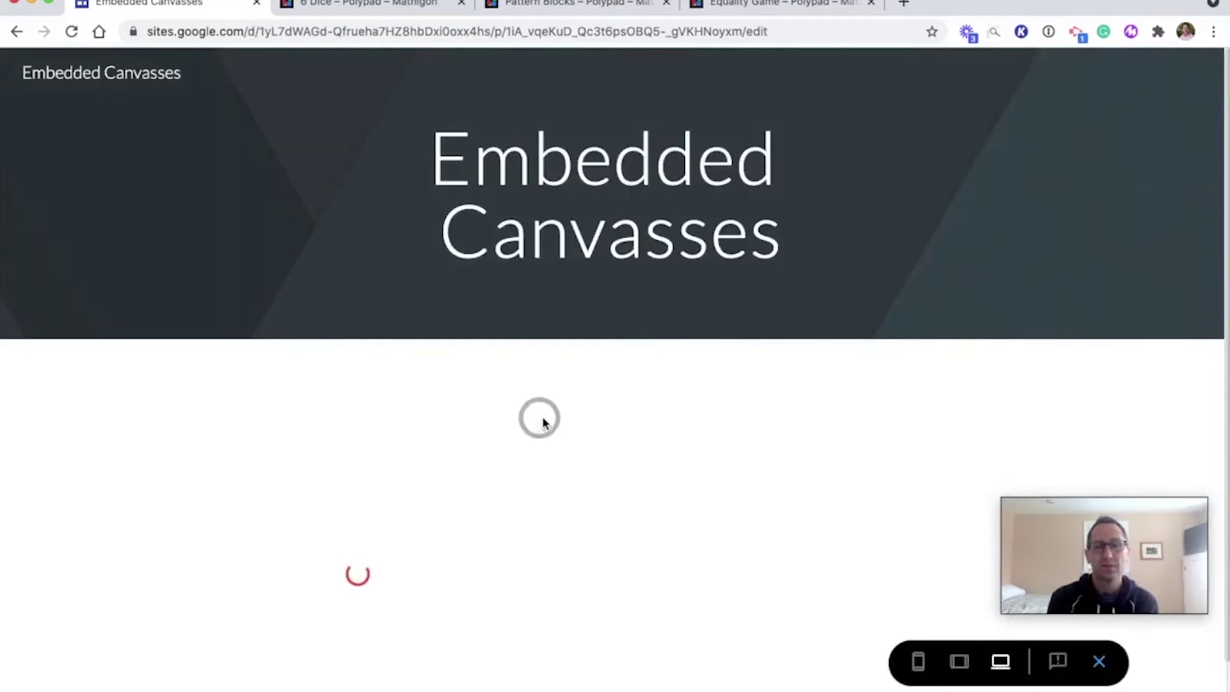
{"action": "scroll", "coordinate": [686, 431], "scroll_direction": "down", "scroll_amount": 2}
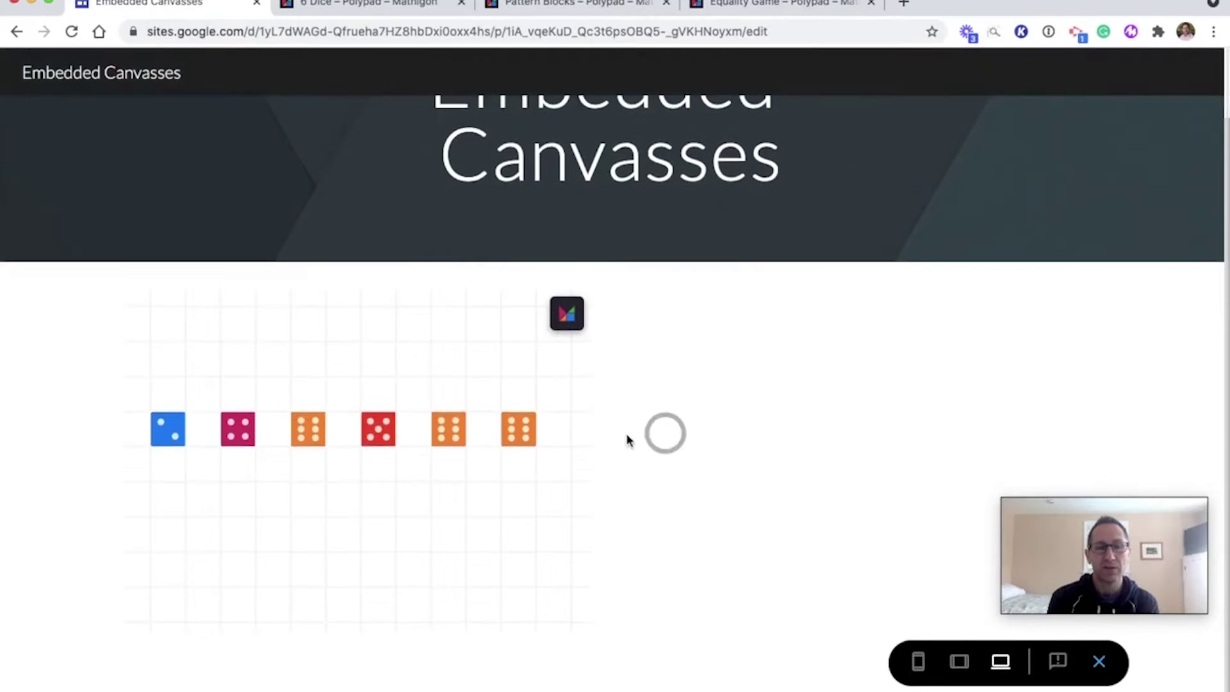
Roll the blue die, then all six dice, and exit the preview
{"action": "left_click", "coordinate": [170, 439]}
{"action": "left_click", "coordinate": [350, 619]}
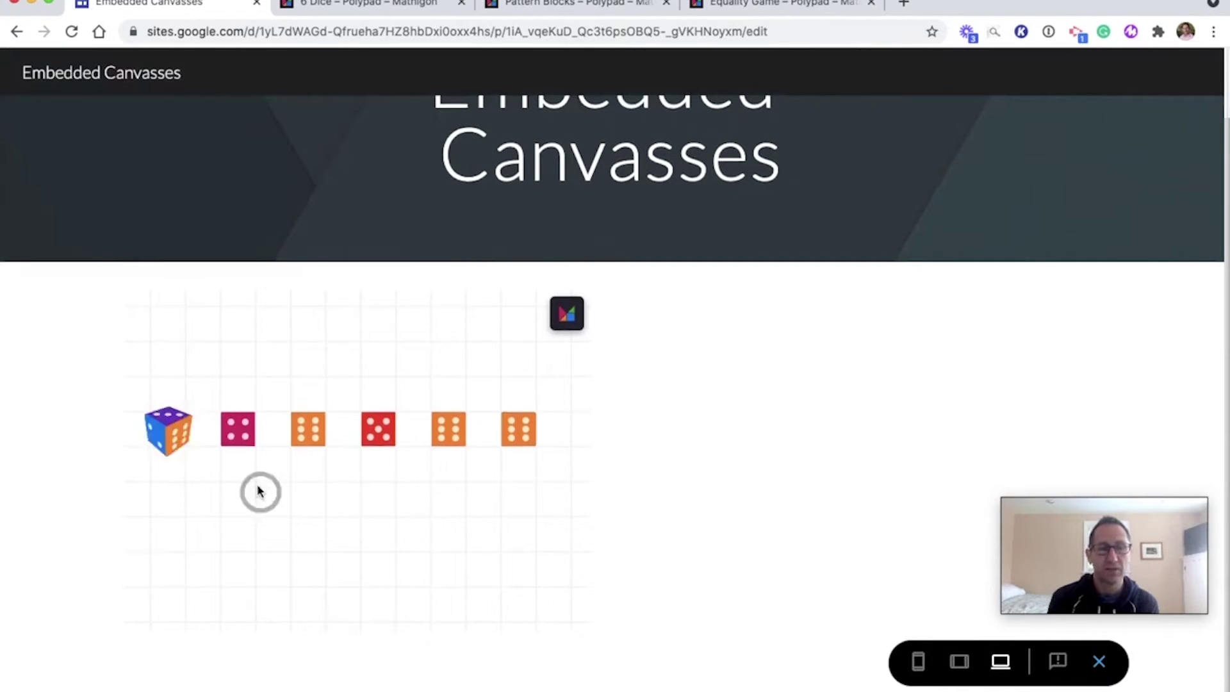
{"action": "left_click_drag", "start_coordinate": [135, 394], "coordinate": [509, 469]}
{"action": "left_click", "coordinate": [355, 616]}
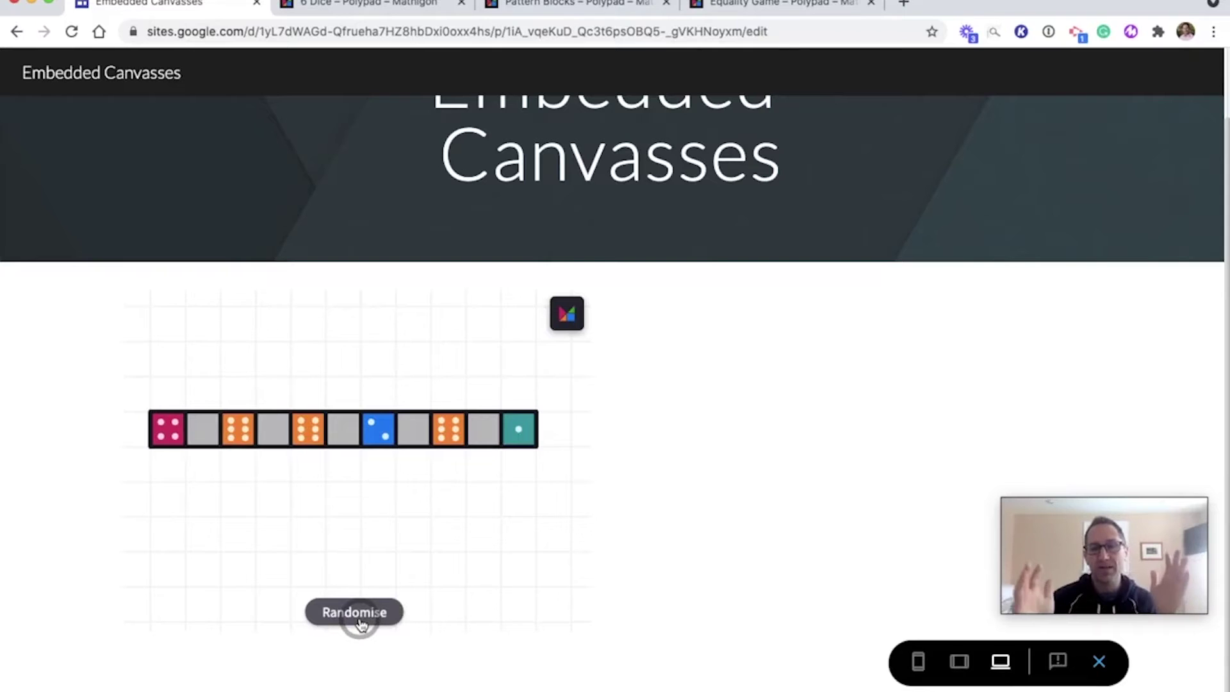
{"action": "left_click", "coordinate": [1097, 664]}
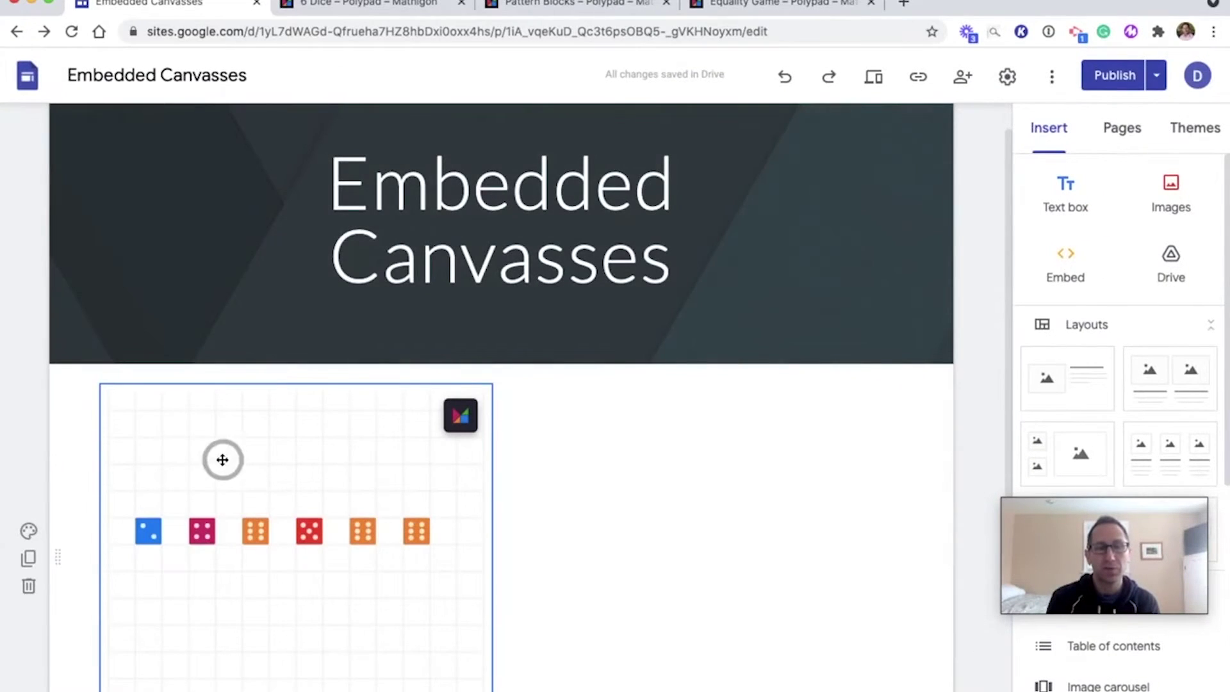
Change the dice embed's width from 600 to 1200 and stretch its box across the page
{"action": "left_click", "coordinate": [165, 440]}
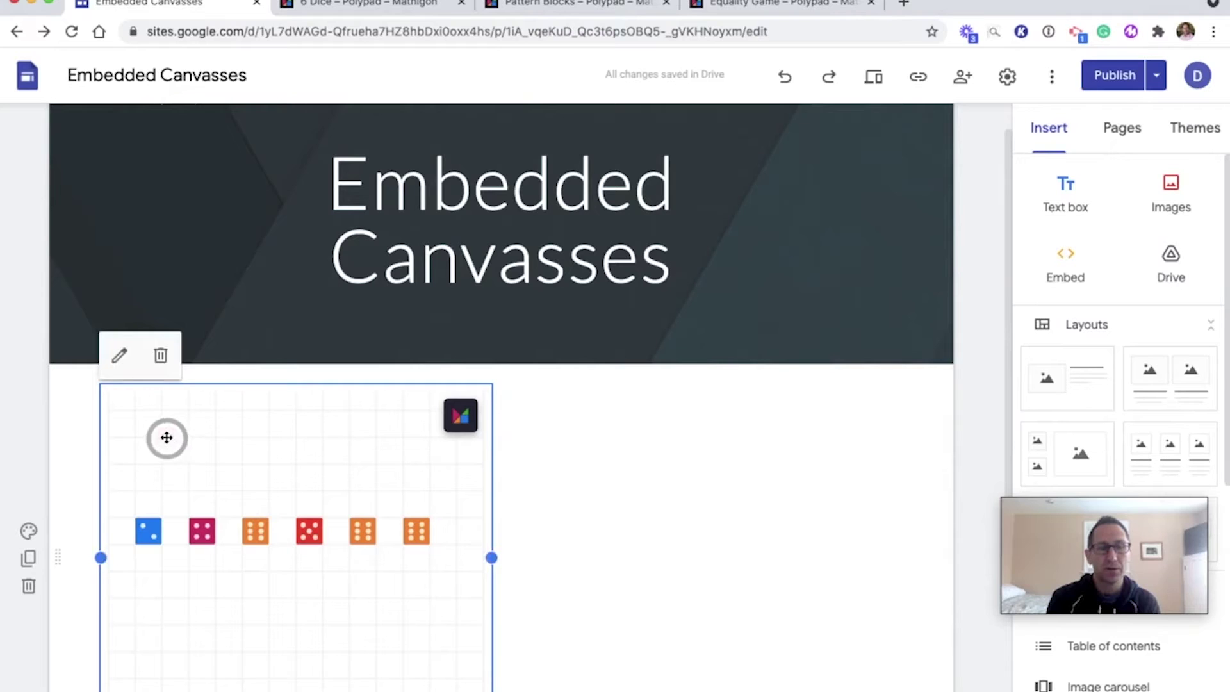
{"action": "left_click", "coordinate": [124, 359]}
{"action": "left_click", "coordinate": [504, 350]}
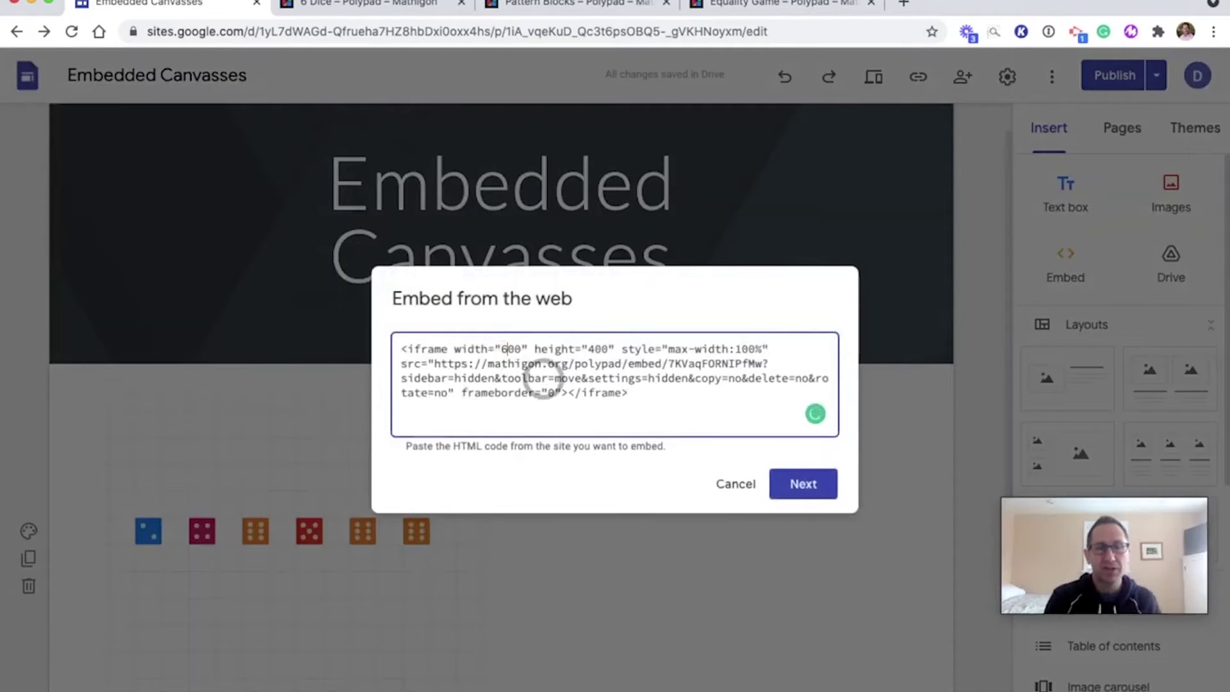
{"action": "key", "text": "BackSpace"}
{"action": "type", "text": "12"}
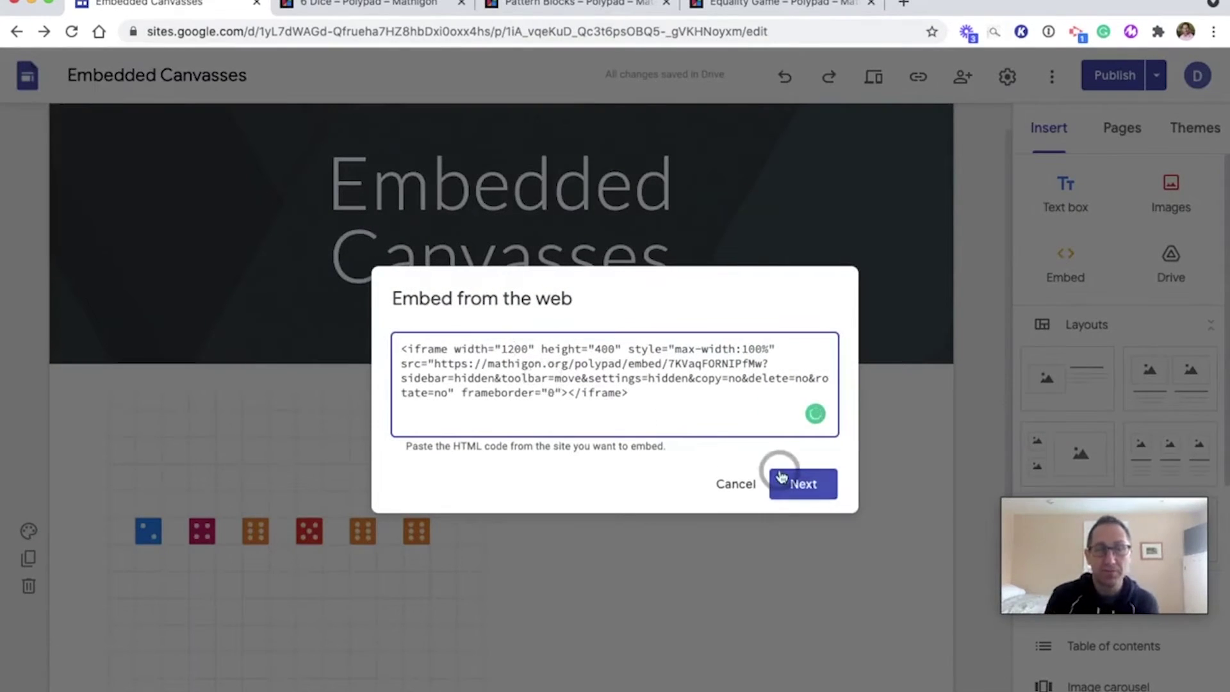
{"action": "left_click", "coordinate": [800, 485]}
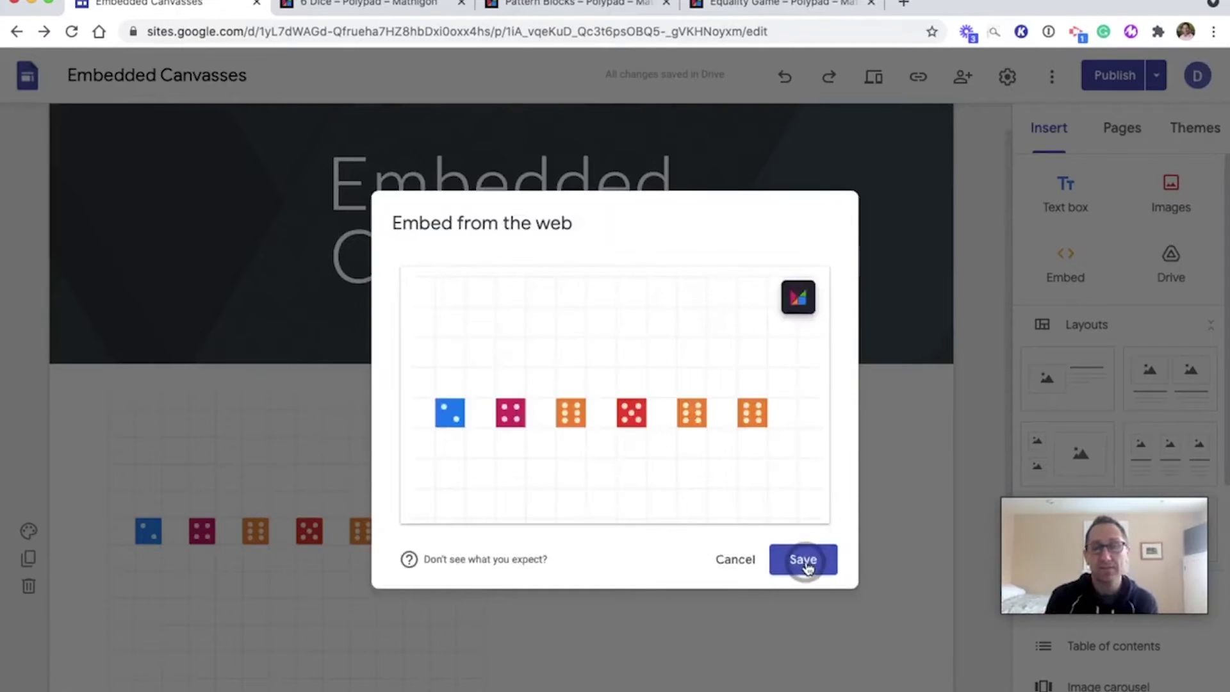
{"action": "left_click", "coordinate": [805, 561]}
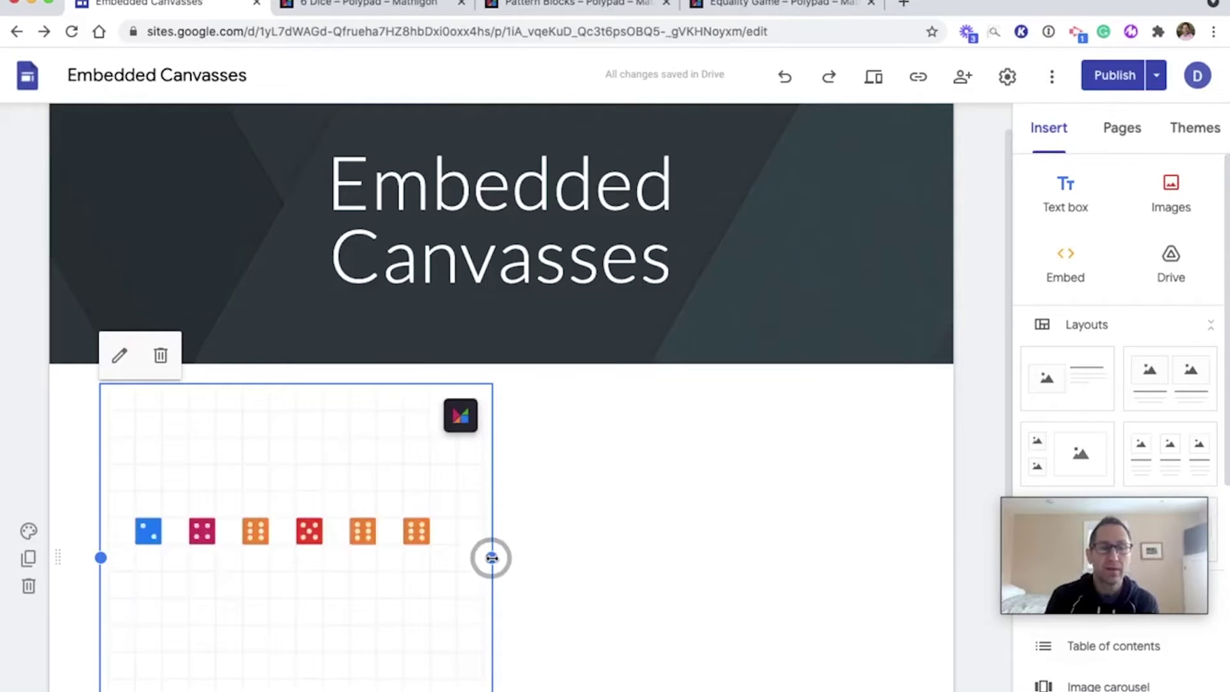
{"action": "left_click_drag", "start_coordinate": [492, 558], "coordinate": [888, 575]}
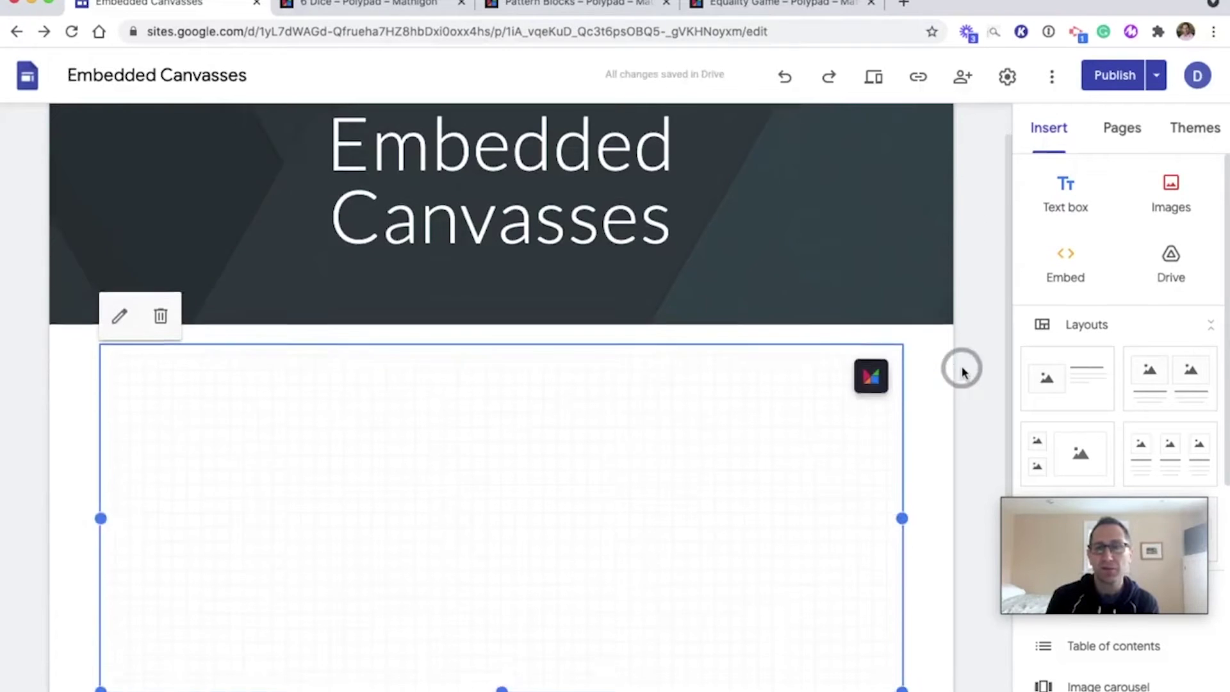
{"action": "scroll", "coordinate": [962, 372], "scroll_direction": "down", "scroll_amount": 2}
In the page preview, roll all six dice, then open the canvas on Mathigon.org
{"action": "left_click", "coordinate": [871, 79]}
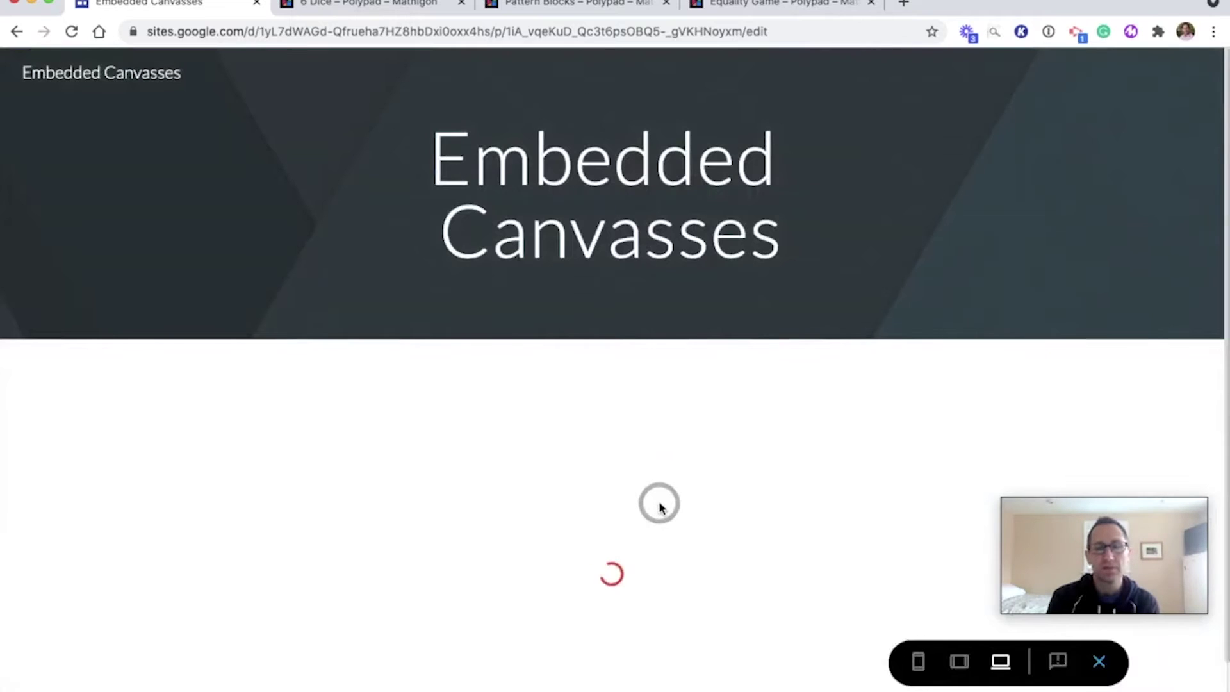
{"action": "scroll", "coordinate": [661, 505], "scroll_direction": "down", "scroll_amount": 2}
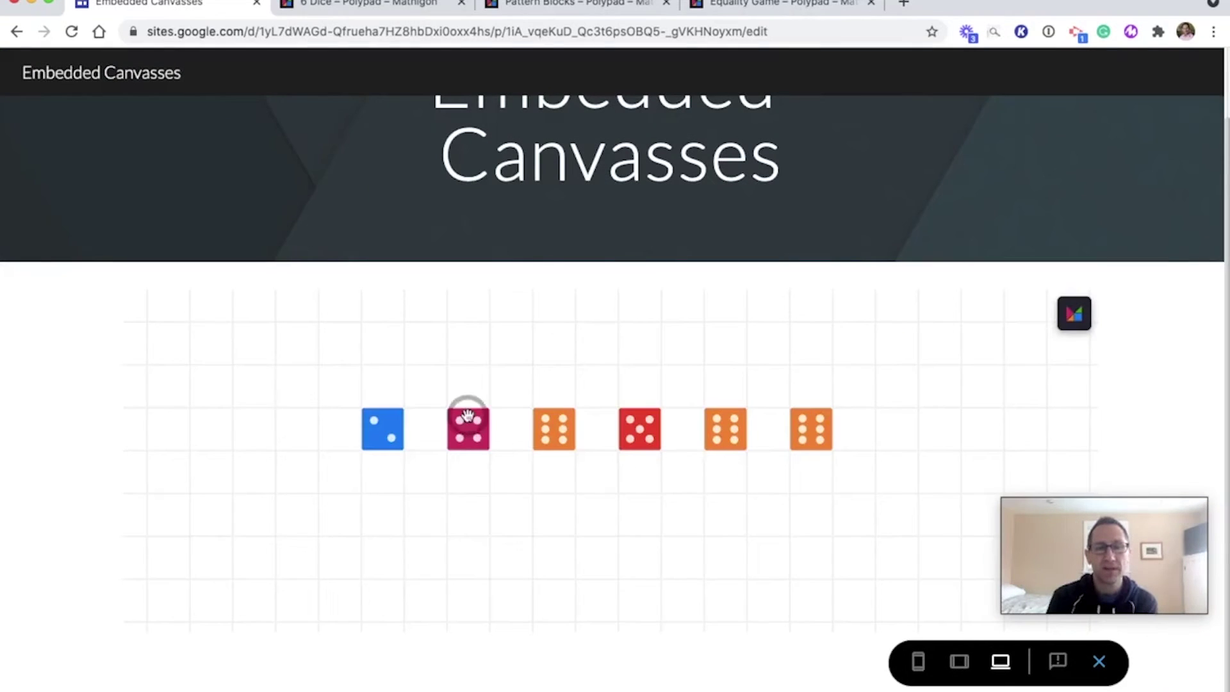
{"action": "left_click_drag", "start_coordinate": [325, 391], "coordinate": [797, 447]}
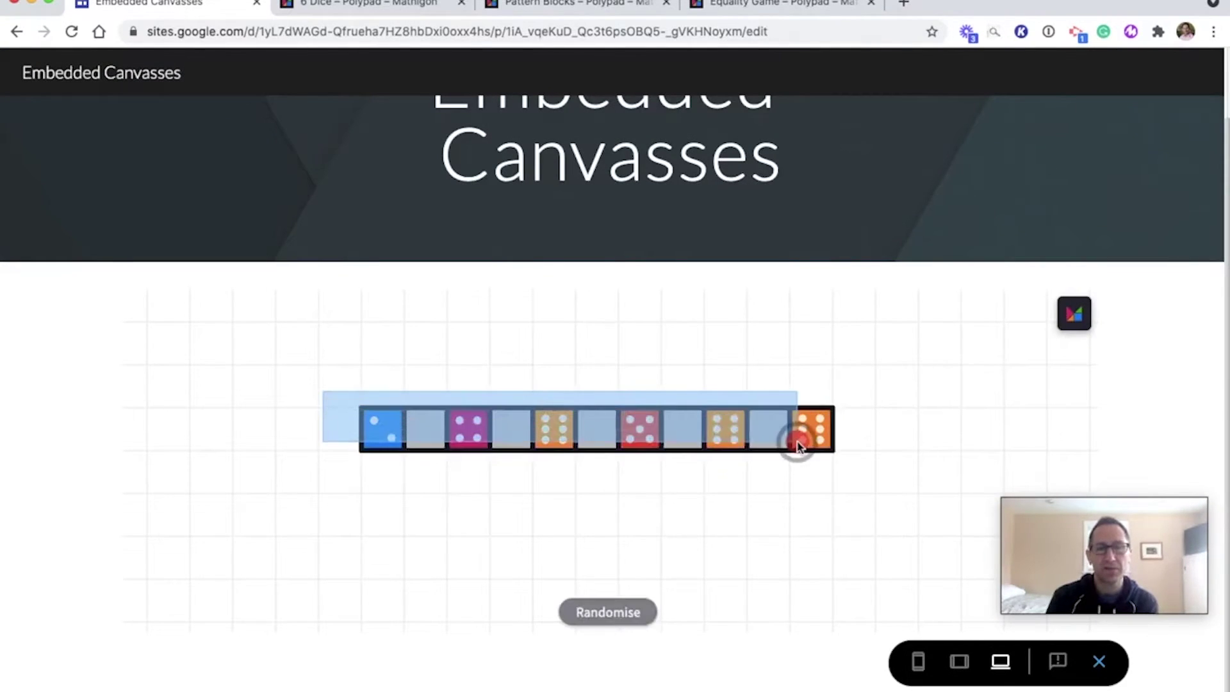
{"action": "left_click", "coordinate": [613, 612]}
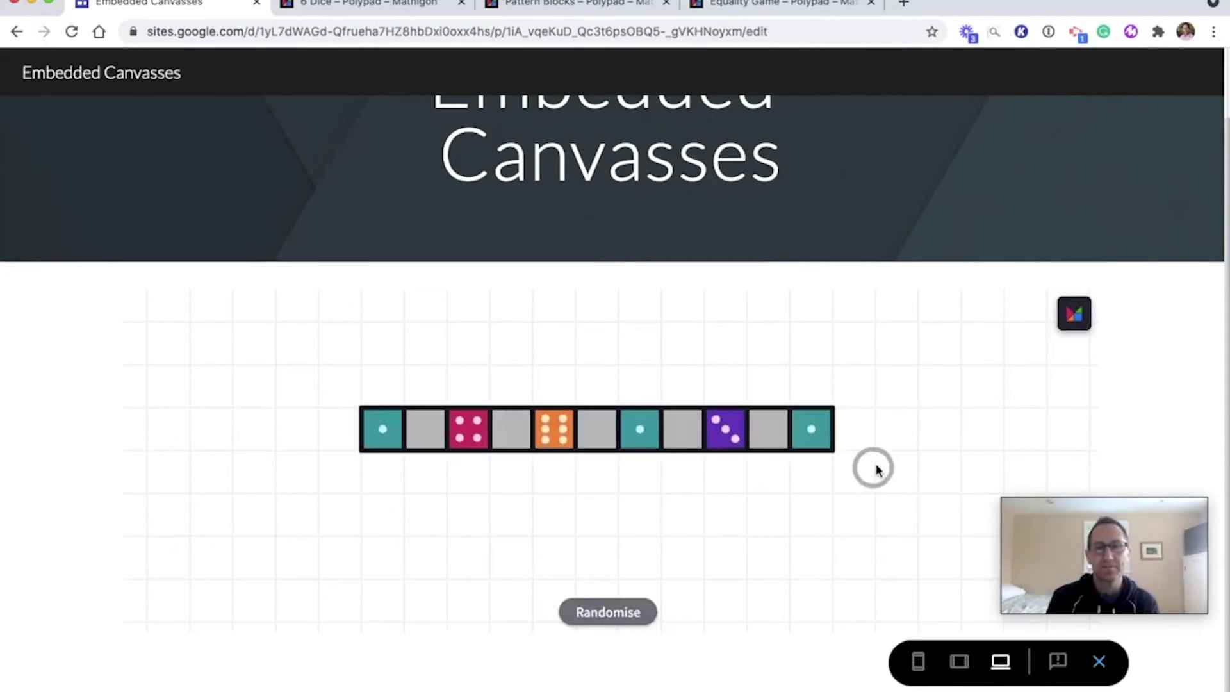
{"action": "left_click", "coordinate": [900, 423]}
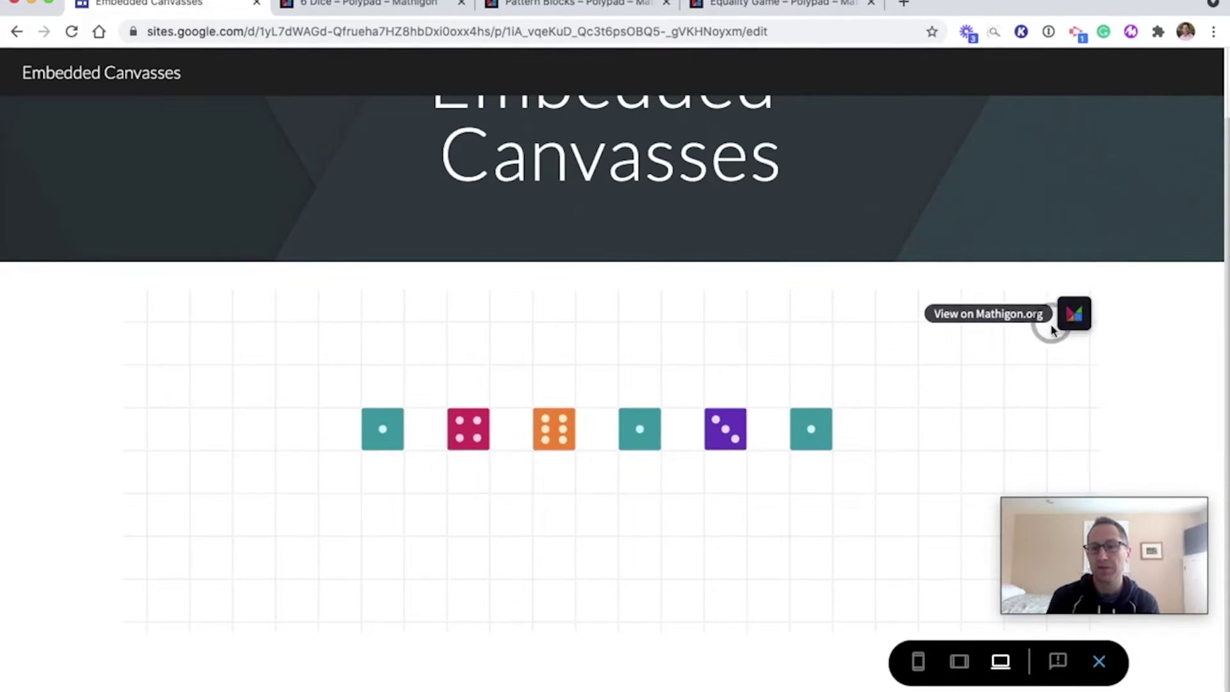
{"action": "left_click", "coordinate": [1075, 322]}
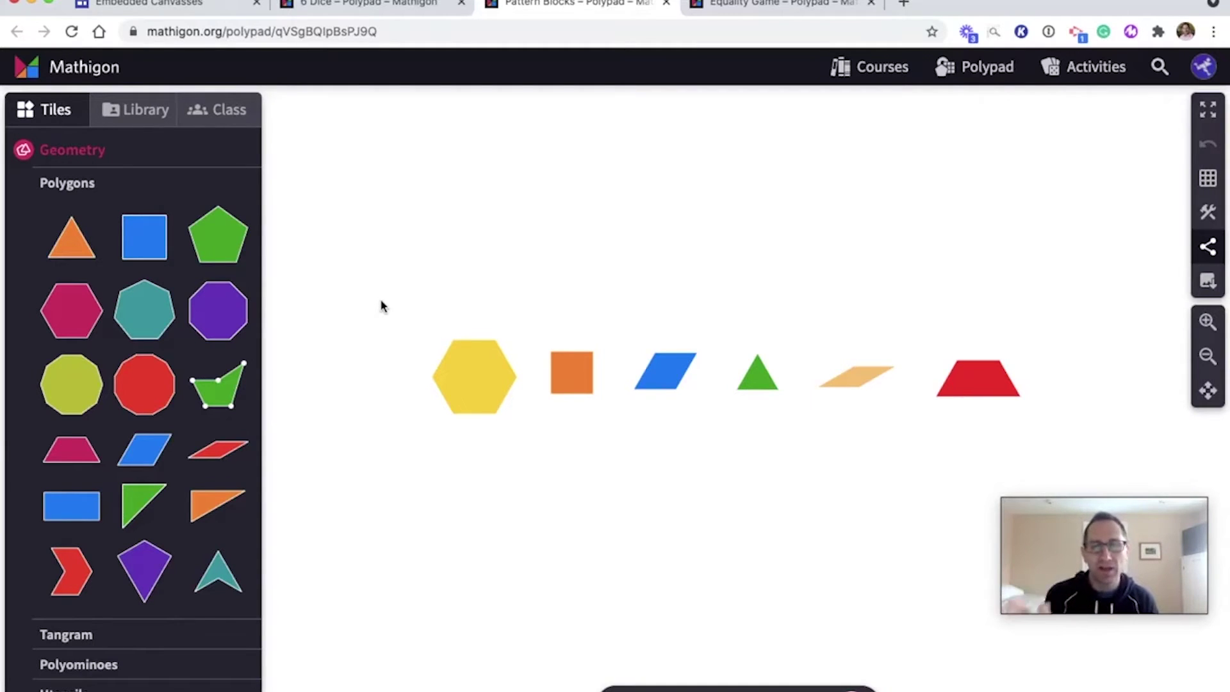
Generate Pattern Blocks embed code without the sidebar, pen, geometry, text box or eraser tools
{"action": "left_click", "coordinate": [1209, 251]}
{"action": "left_click", "coordinate": [631, 460]}
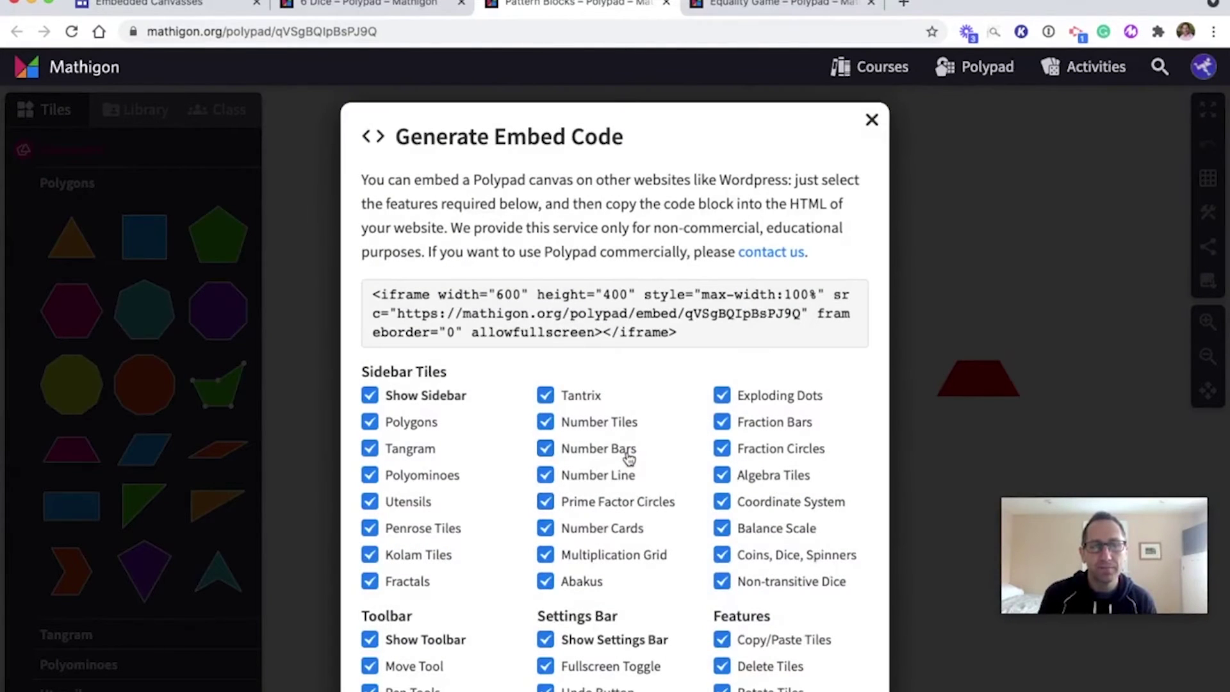
{"action": "left_click", "coordinate": [370, 396]}
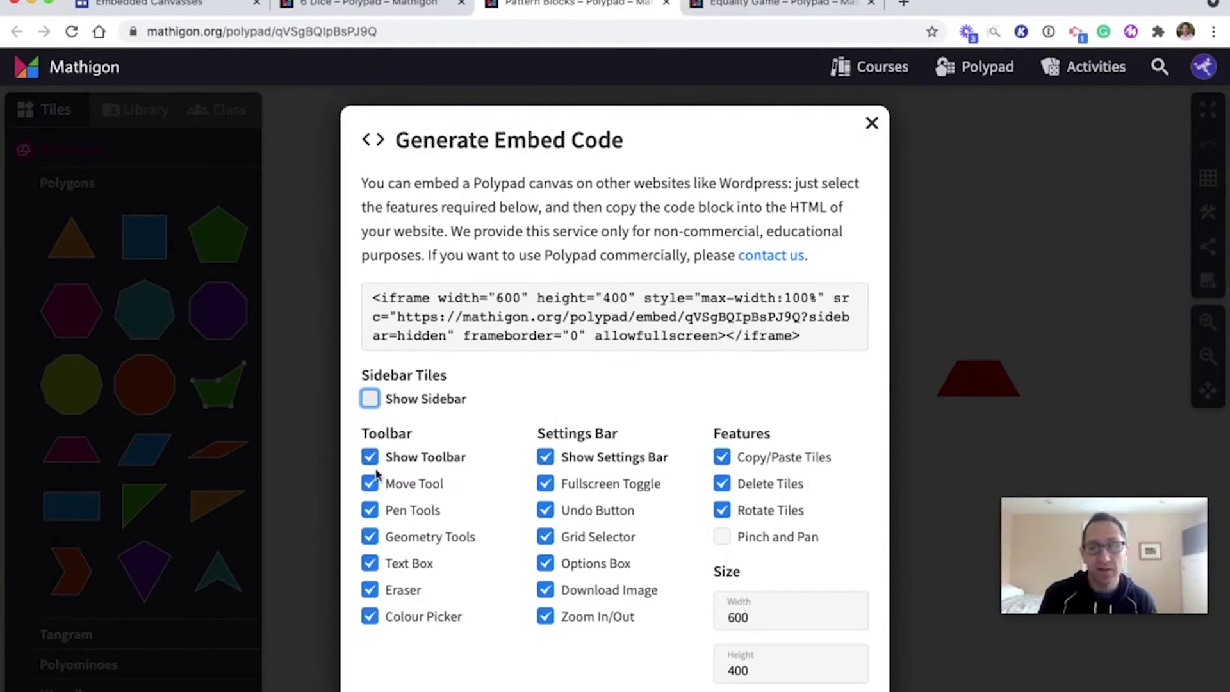
{"action": "left_click", "coordinate": [370, 511]}
{"action": "left_click", "coordinate": [370, 551]}
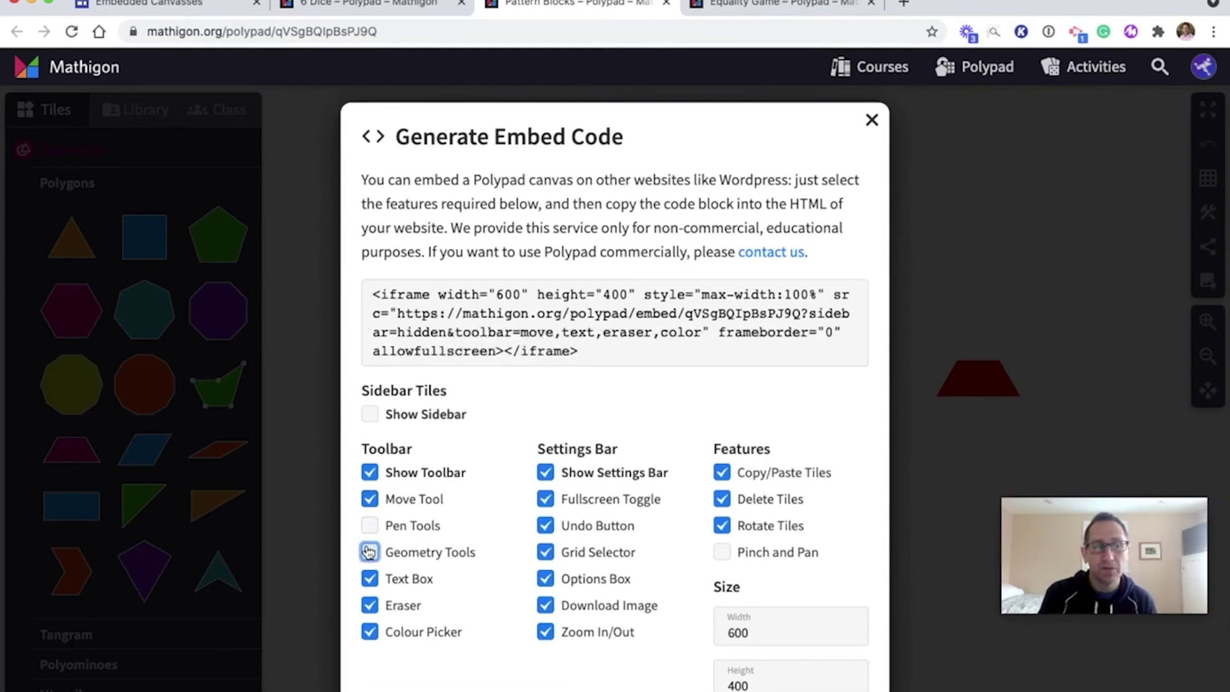
{"action": "left_click", "coordinate": [369, 580]}
{"action": "left_click", "coordinate": [370, 606]}
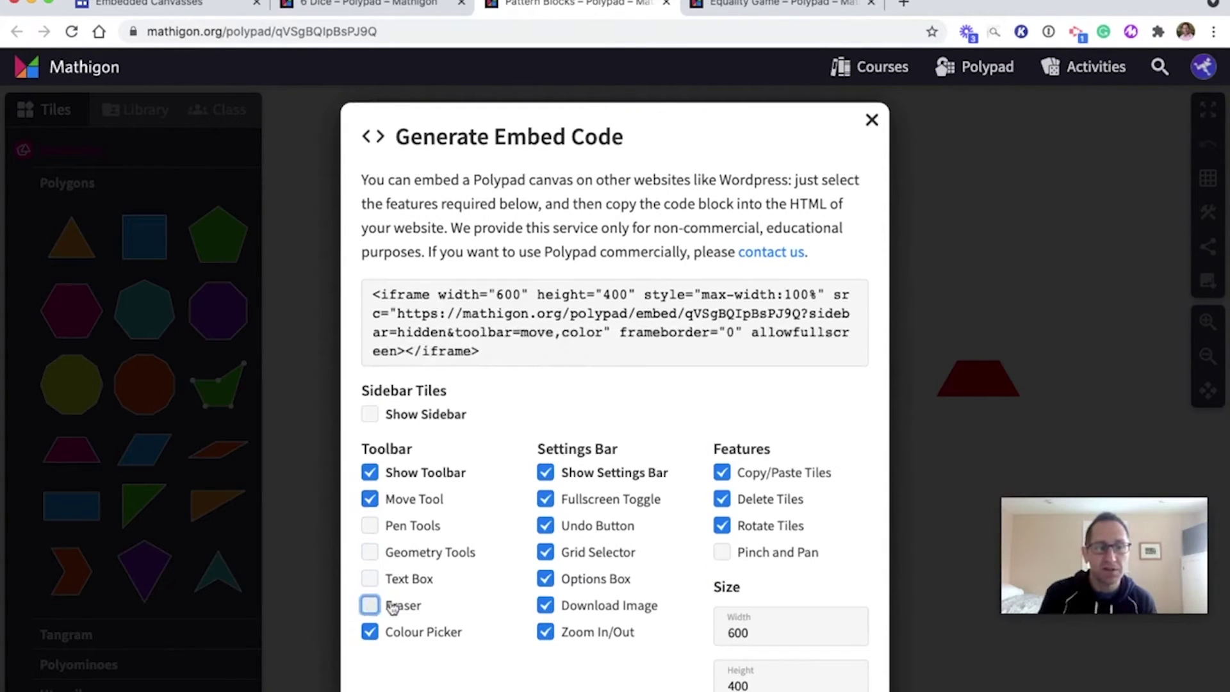
Remove fullscreen, grid, options, download and zoom controls, disable tile deletion, and select the code
{"action": "left_click", "coordinate": [546, 500]}
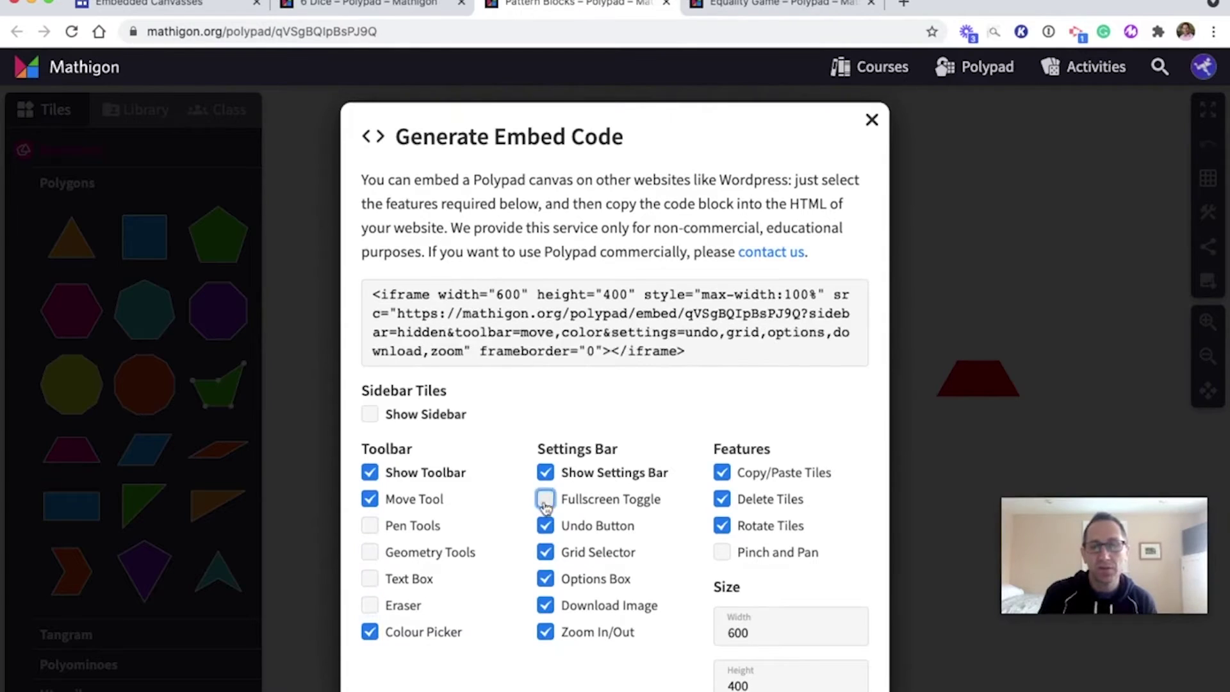
{"action": "left_click", "coordinate": [545, 553]}
{"action": "left_click", "coordinate": [545, 580]}
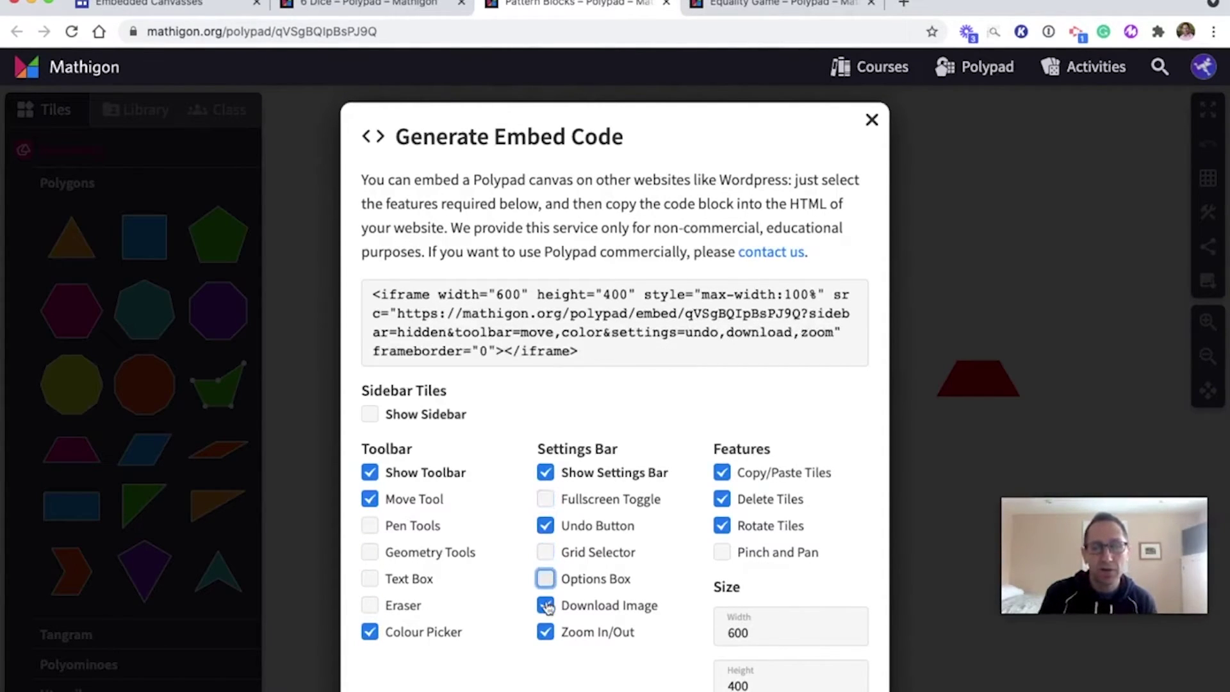
{"action": "left_click", "coordinate": [546, 606]}
{"action": "left_click", "coordinate": [546, 633]}
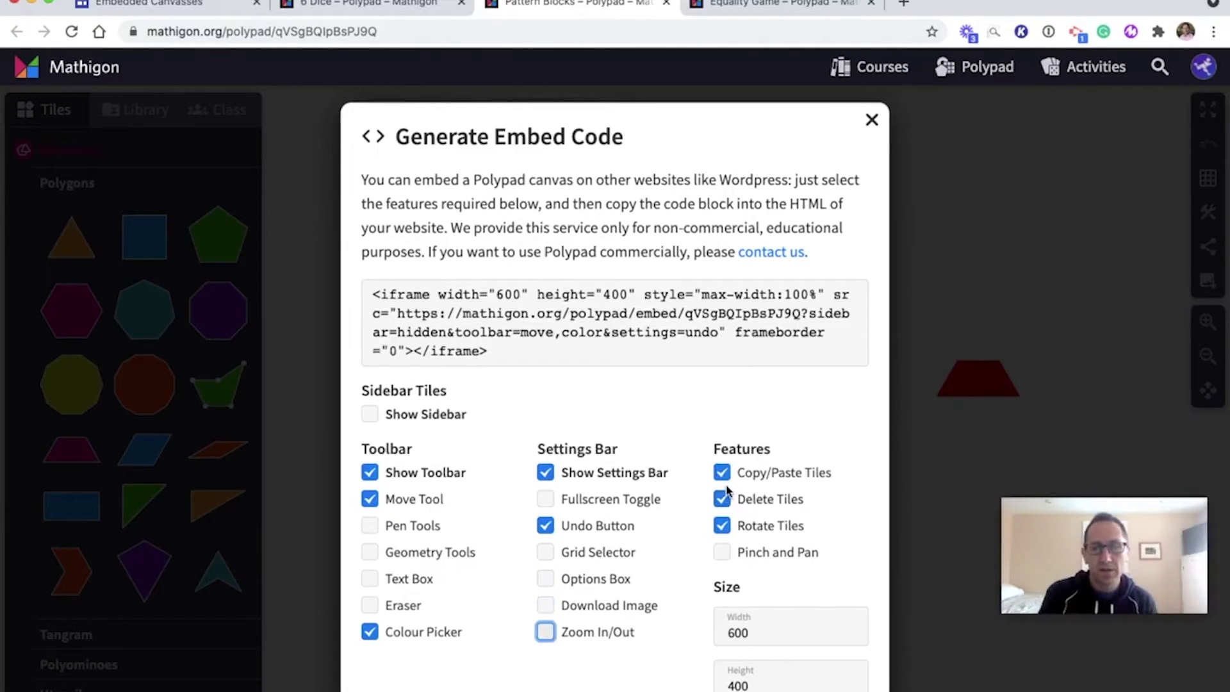
{"action": "left_click", "coordinate": [723, 500]}
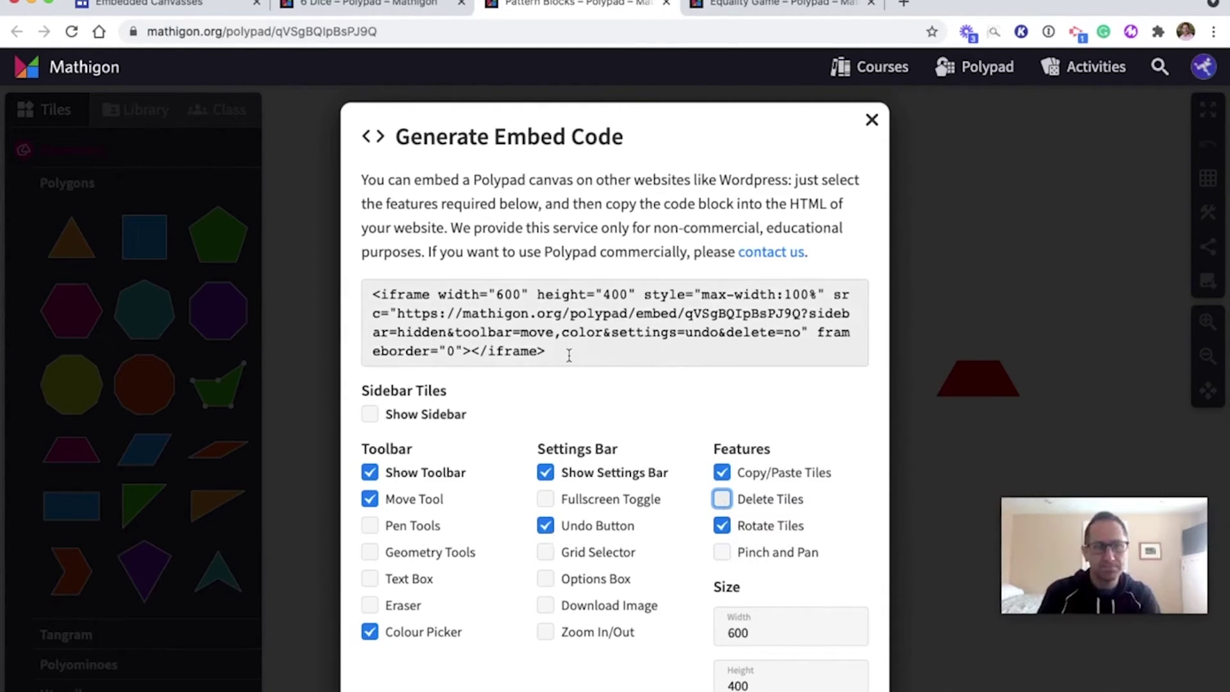
{"action": "left_click_drag", "start_coordinate": [569, 355], "coordinate": [351, 285]}
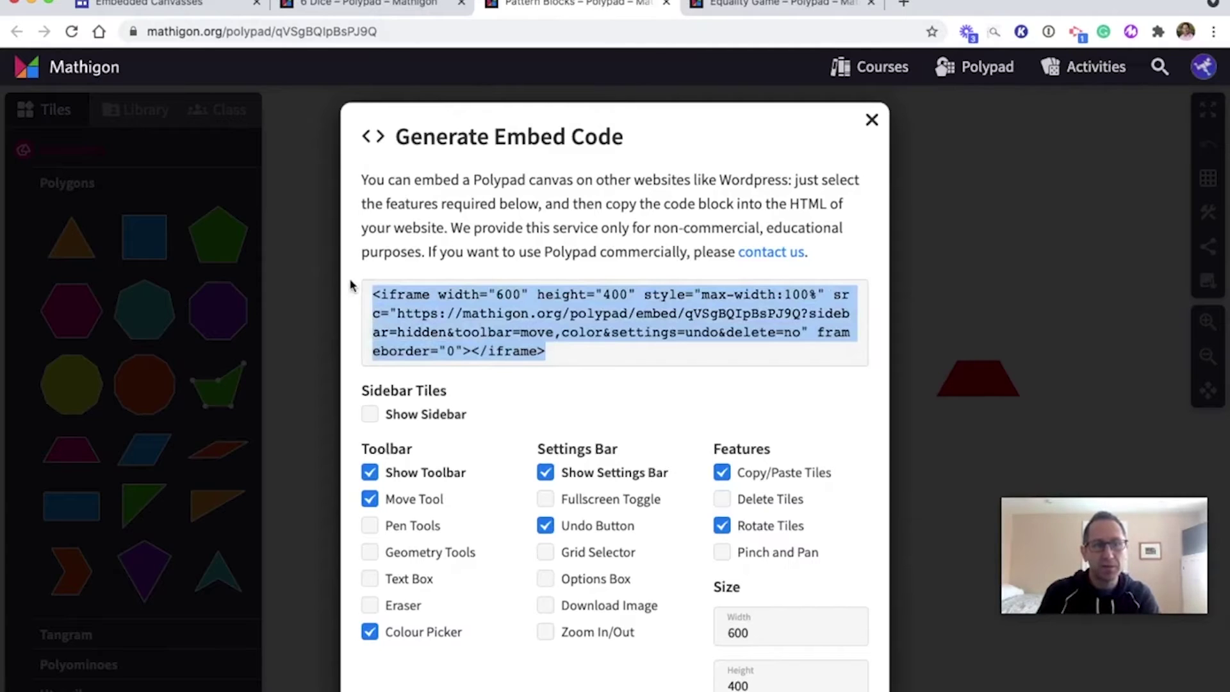
Paste the pattern-blocks iframe code into an Embed code dialog and insert it on the page
{"action": "left_click", "coordinate": [171, 4]}
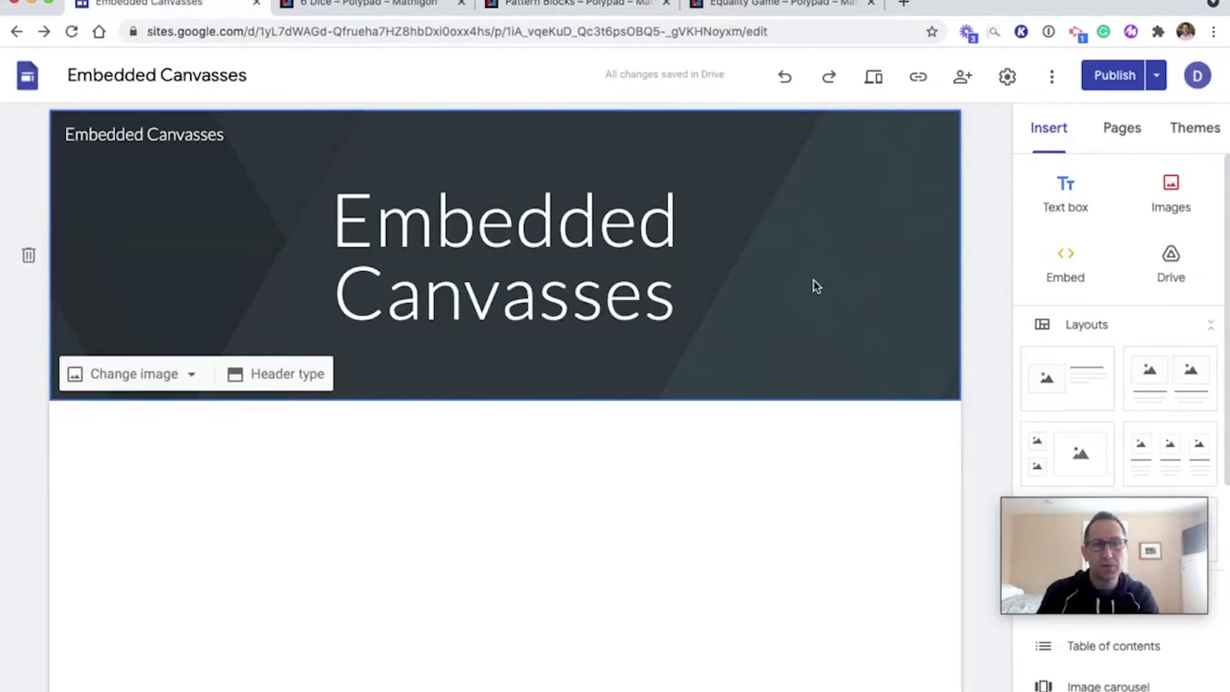
{"action": "left_click", "coordinate": [1061, 257]}
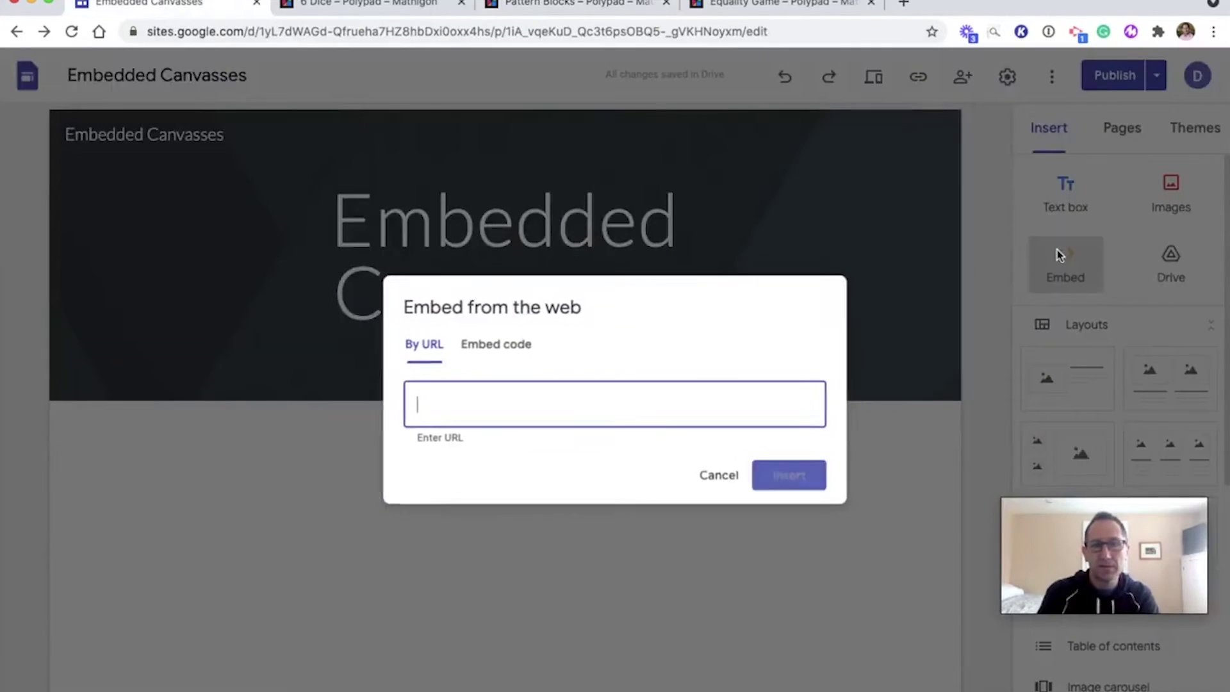
{"action": "left_click", "coordinate": [519, 345]}
{"action": "key", "text": "super+v"}
{"action": "left_click", "coordinate": [803, 504]}
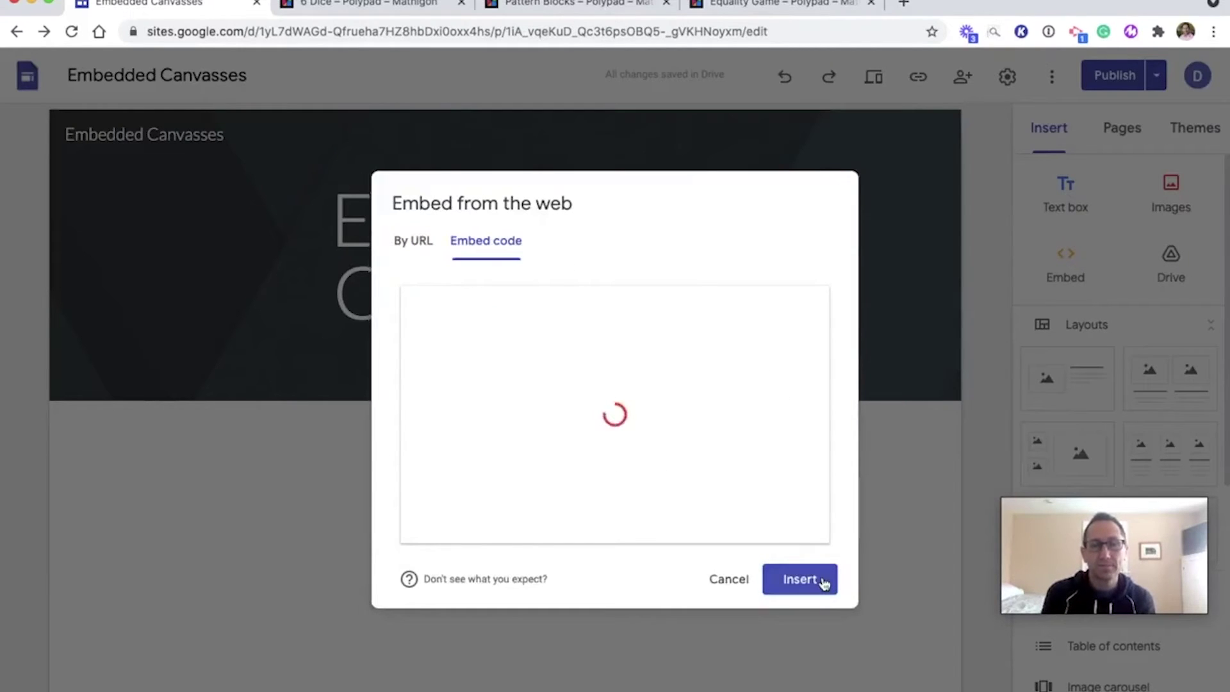
{"action": "left_click", "coordinate": [823, 581]}
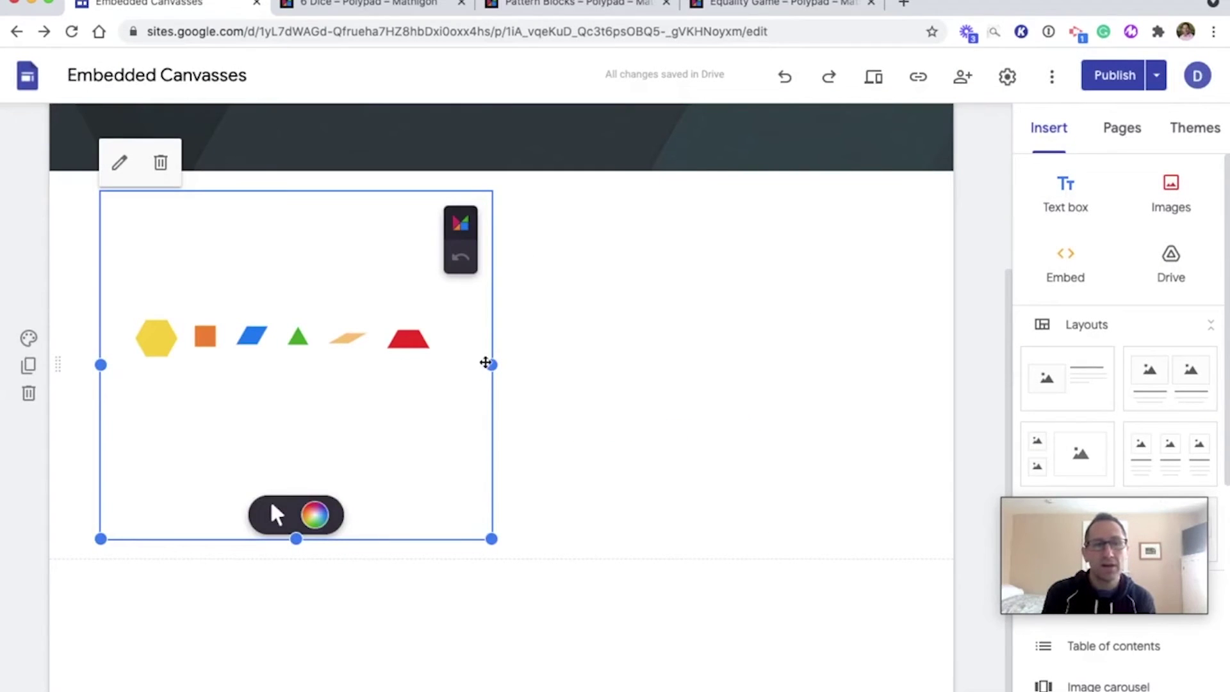
Widen the pattern-blocks embed, change its code width from 600 to 1200, and start stretching it taller
{"action": "left_click_drag", "start_coordinate": [492, 366], "coordinate": [883, 405]}
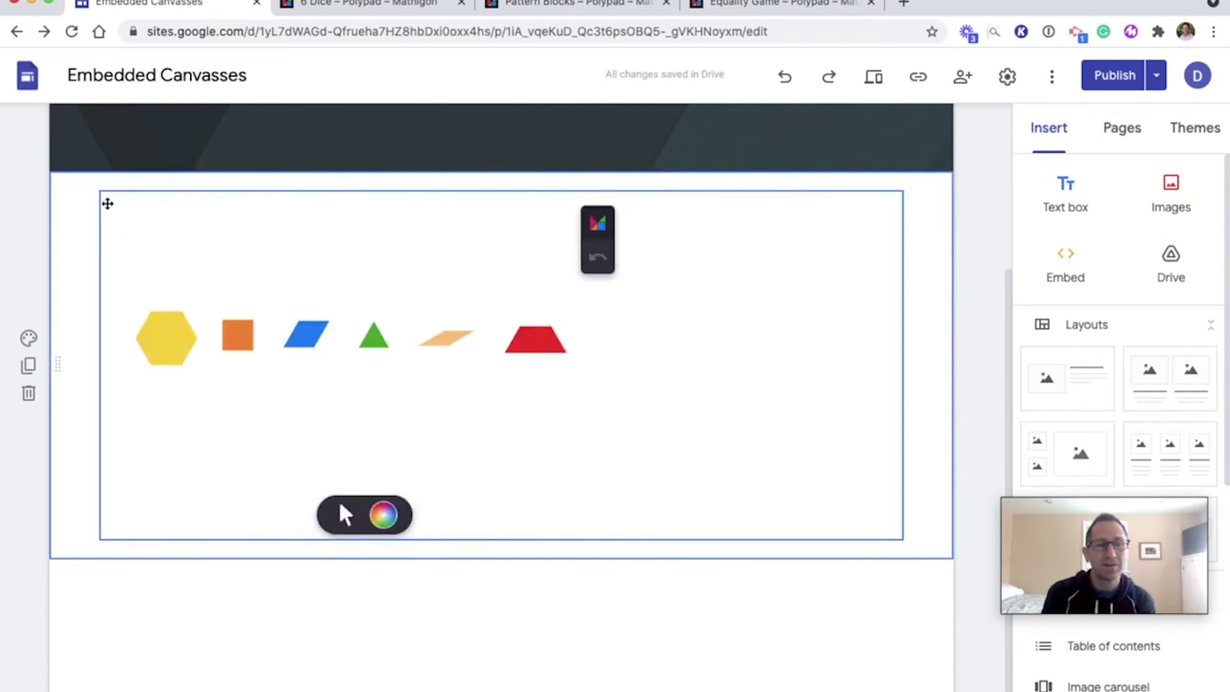
{"action": "left_click", "coordinate": [134, 219]}
{"action": "left_click", "coordinate": [111, 164]}
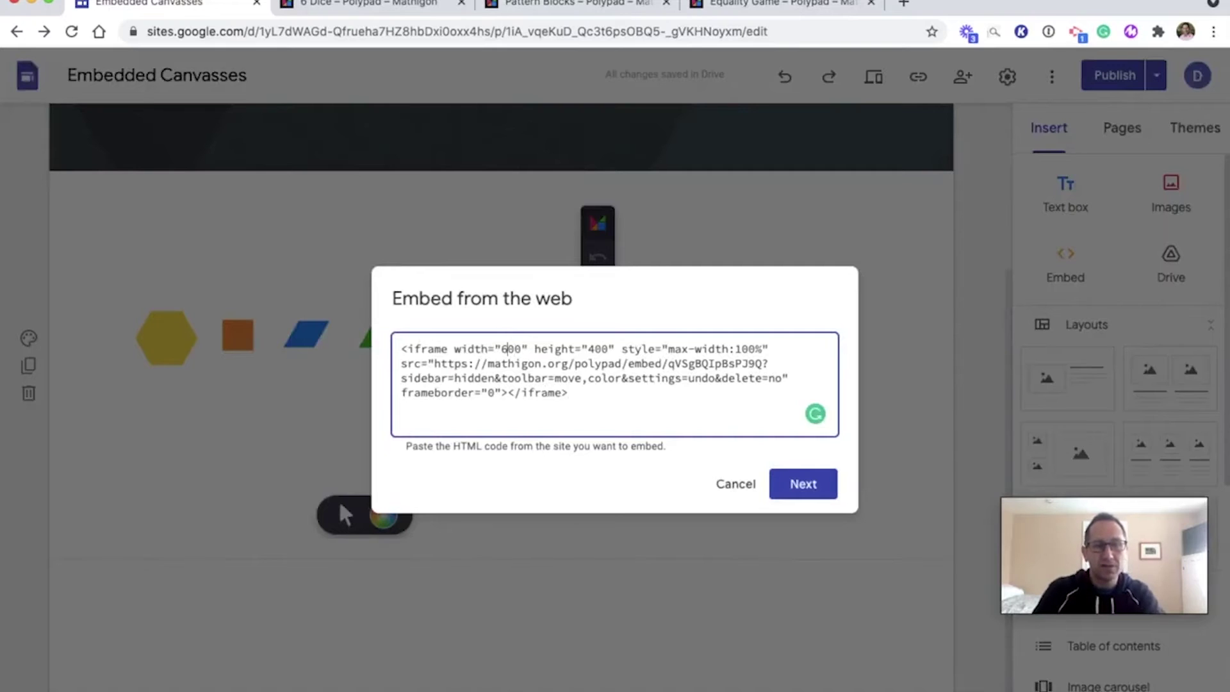
{"action": "double_click", "coordinate": [517, 350]}
{"action": "type", "text": "1200"}
{"action": "left_click", "coordinate": [783, 484]}
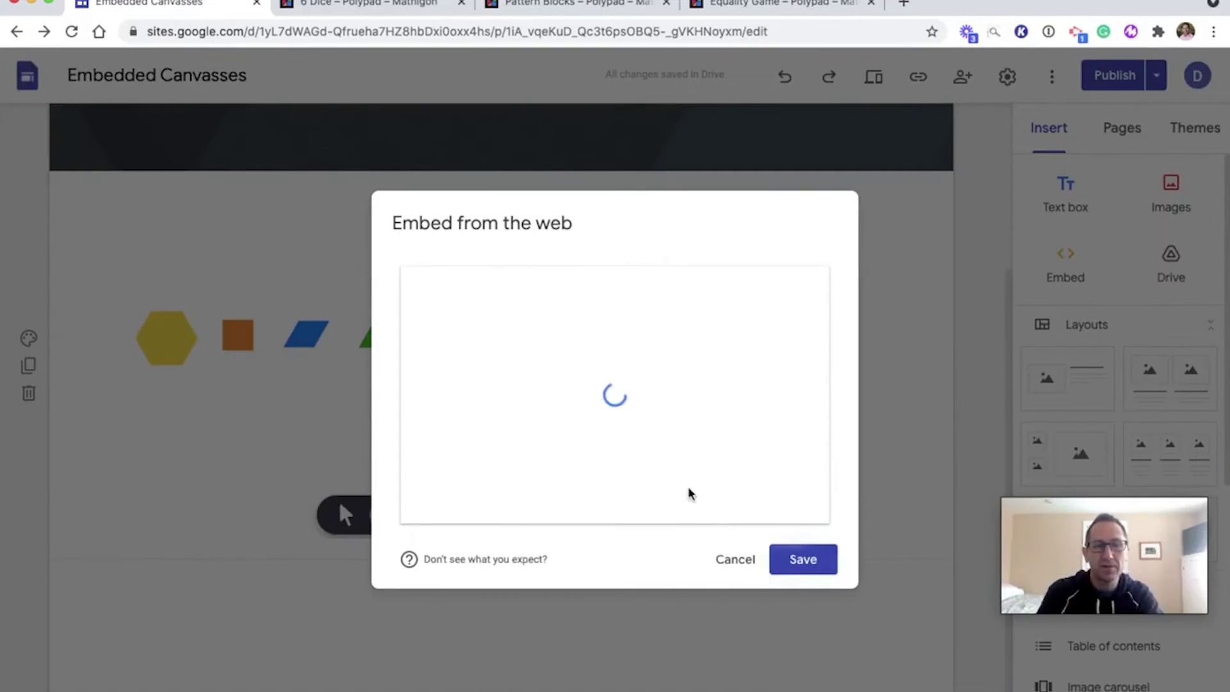
{"action": "left_click", "coordinate": [794, 559]}
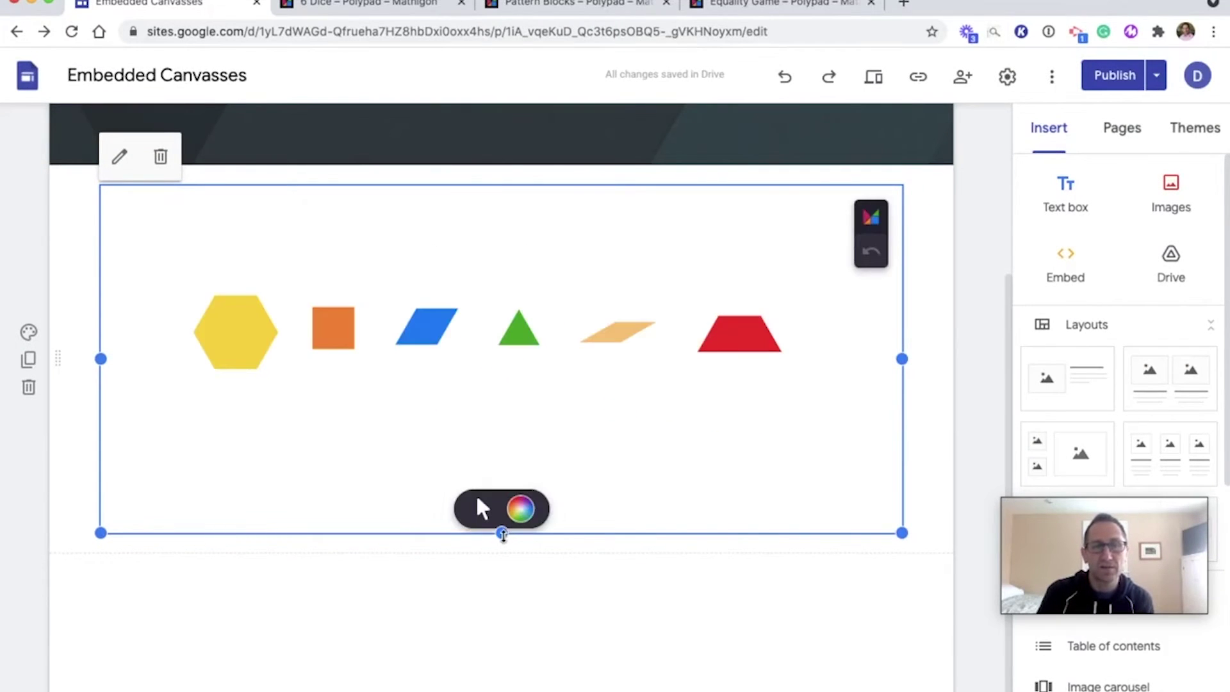
{"action": "left_click_drag", "start_coordinate": [502, 531], "coordinate": [491, 675]}
Stretch the pattern-blocks embed taller, change its height from 400 to 600, save, and preview the page
{"action": "scroll", "coordinate": [511, 394], "scroll_direction": "down", "scroll_amount": 3}
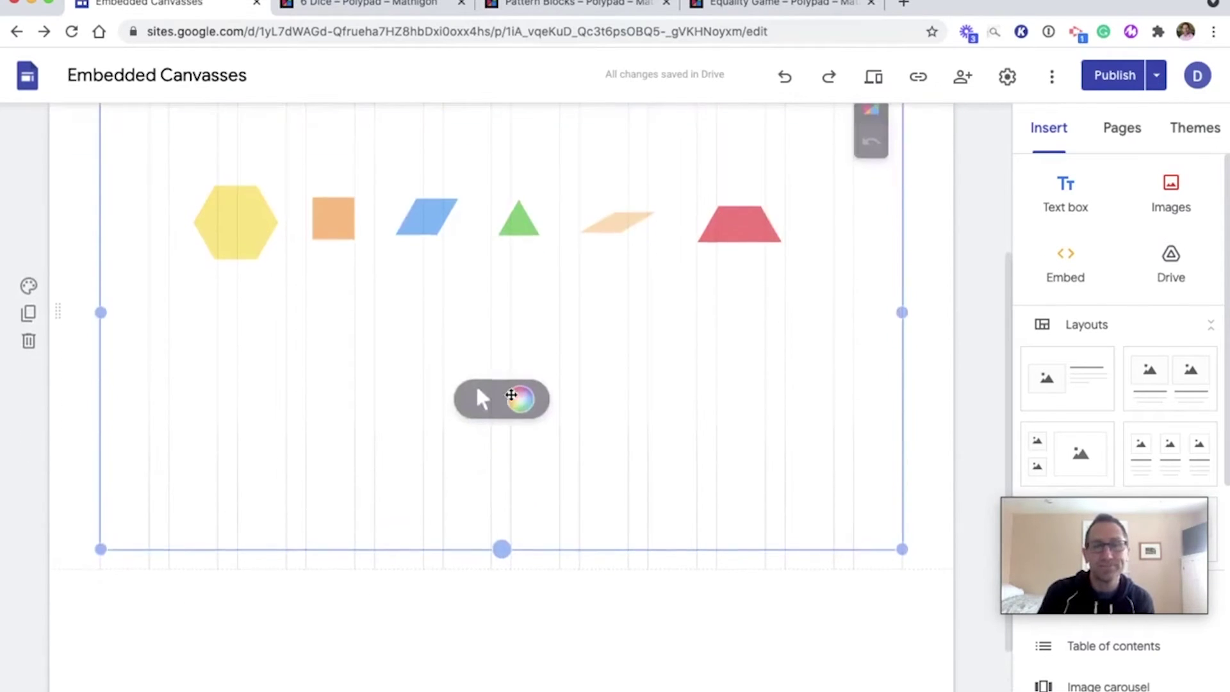
{"action": "left_click_drag", "start_coordinate": [501, 546], "coordinate": [495, 653]}
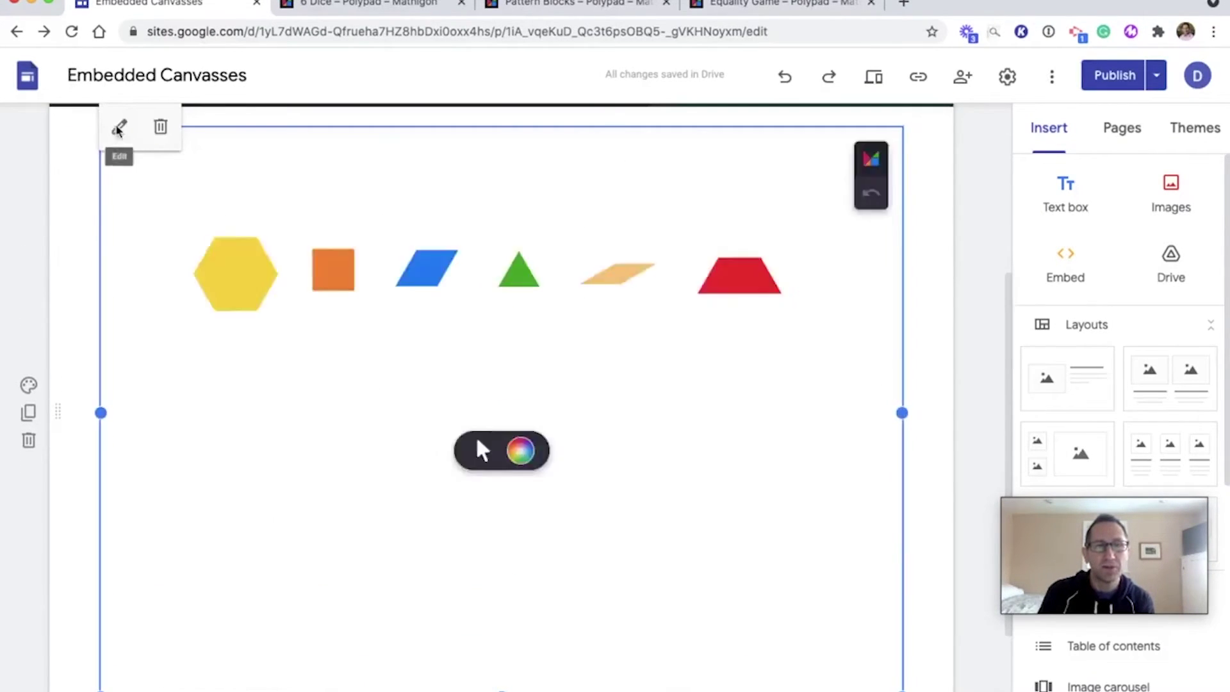
{"action": "left_click", "coordinate": [119, 126]}
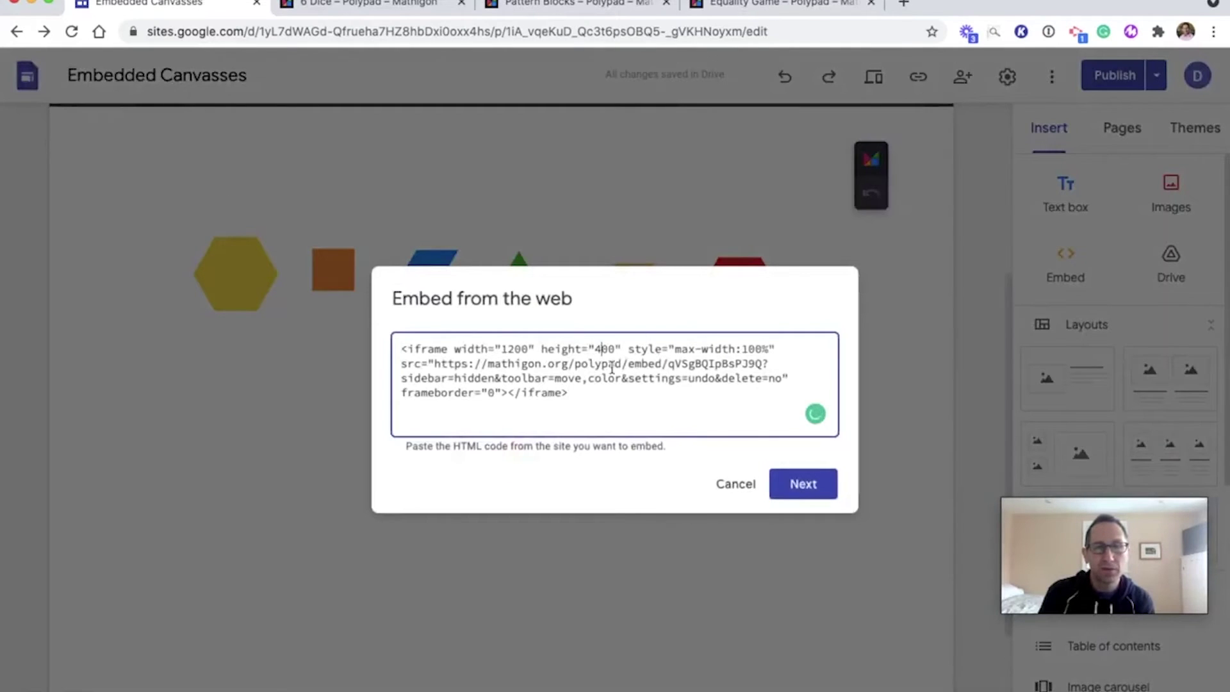
{"action": "key", "text": "BackSpace"}
{"action": "type", "text": "6"}
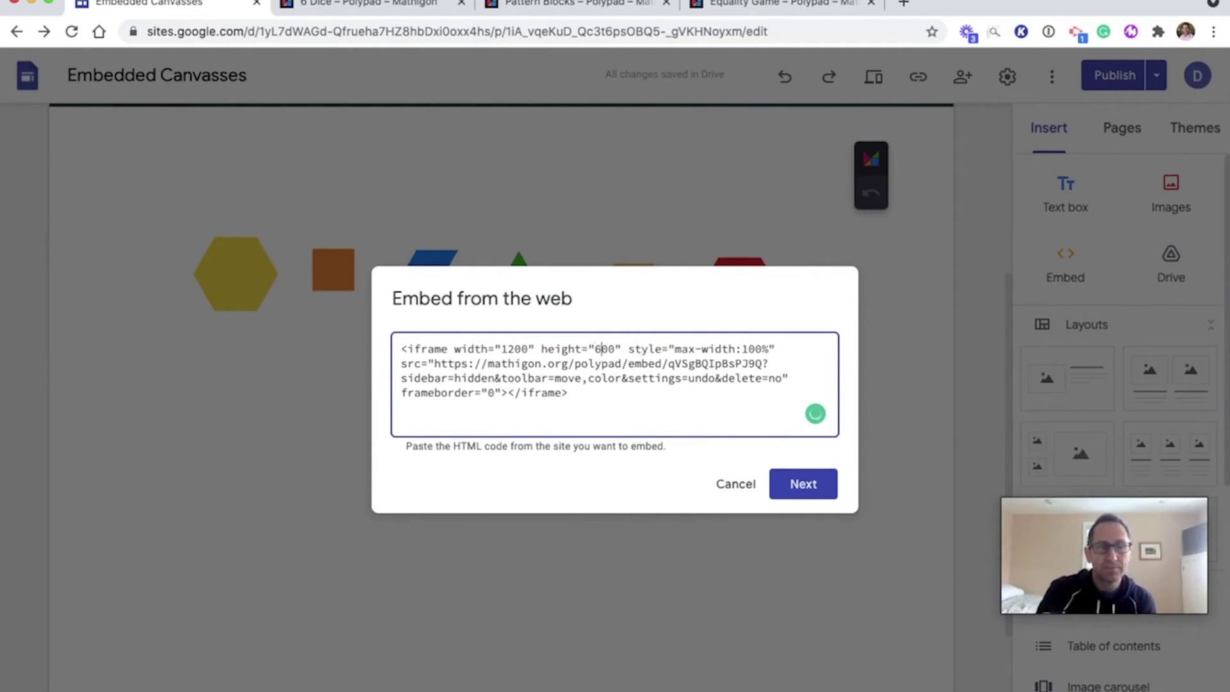
{"action": "left_click", "coordinate": [800, 493]}
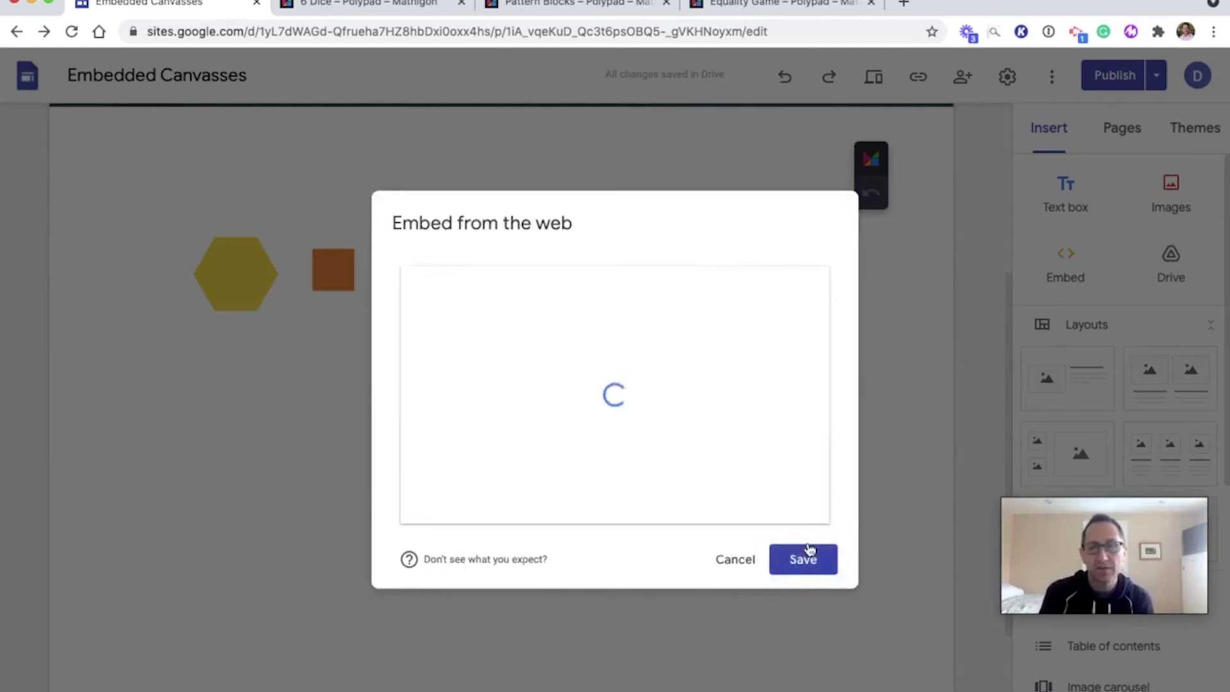
{"action": "left_click", "coordinate": [810, 569]}
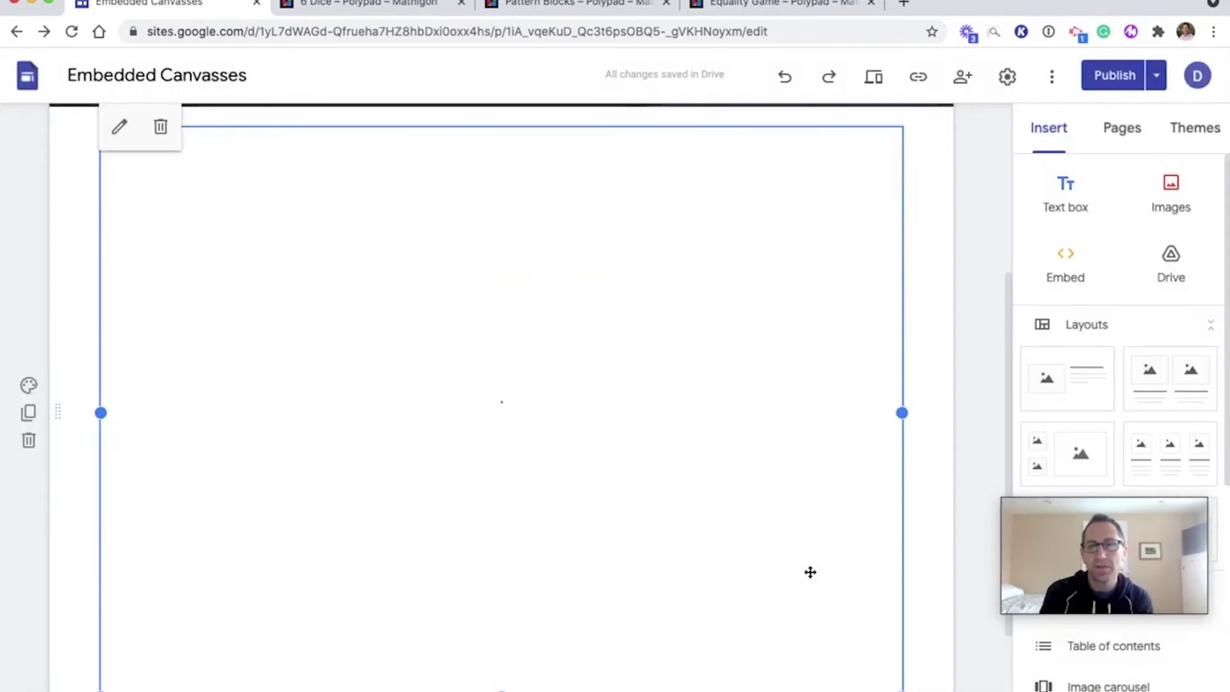
{"action": "left_click", "coordinate": [876, 89]}
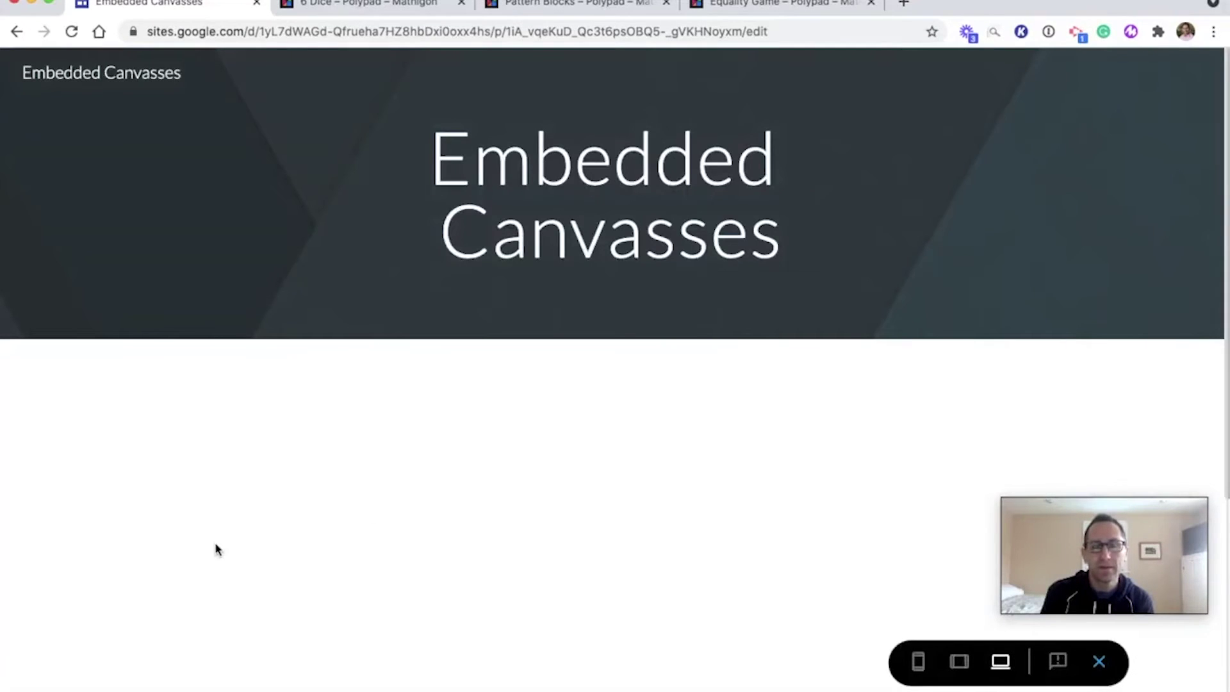
In the preview, select all six pattern blocks, then duplicate the yellow hexagon and centre it
{"action": "scroll", "coordinate": [214, 549], "scroll_direction": "down", "scroll_amount": 5}
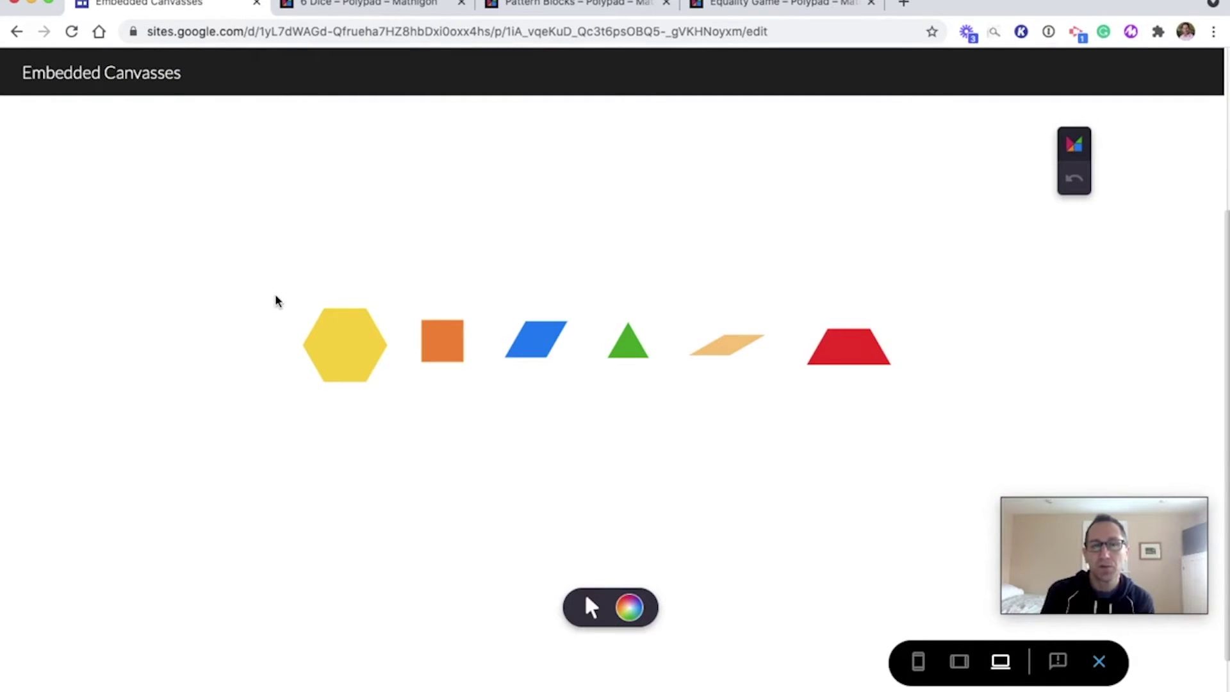
{"action": "left_click_drag", "start_coordinate": [274, 298], "coordinate": [847, 175]}
{"action": "left_click", "coordinate": [621, 312]}
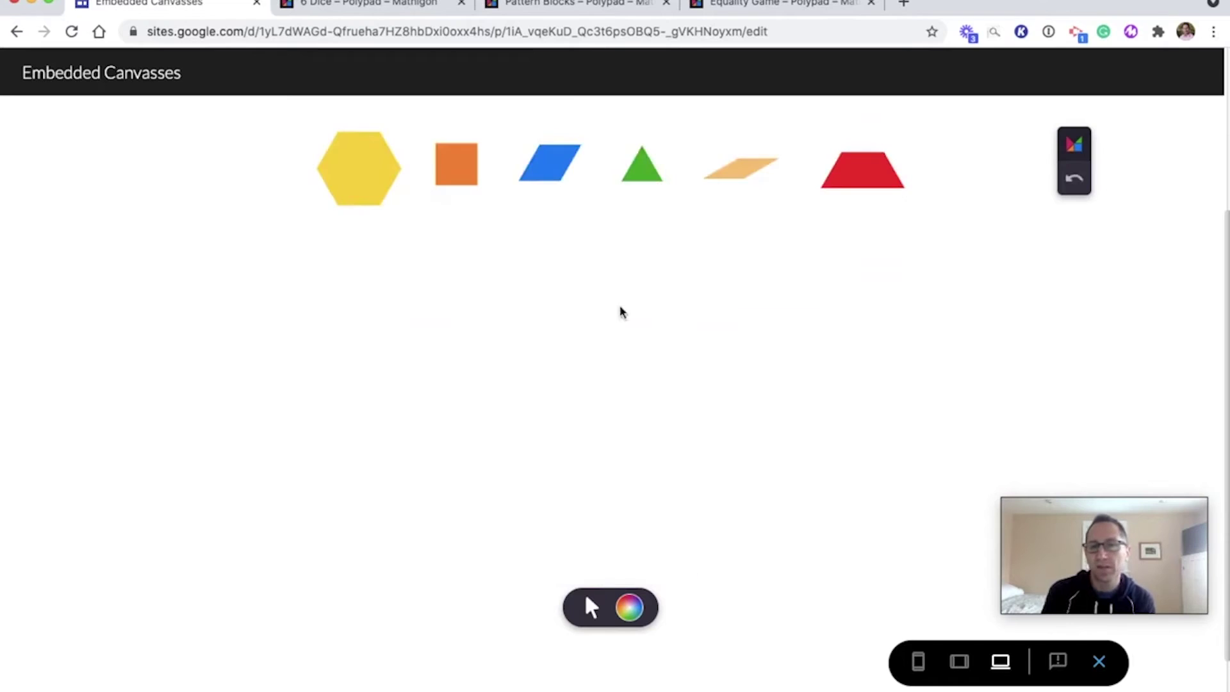
{"action": "left_click", "coordinate": [366, 171]}
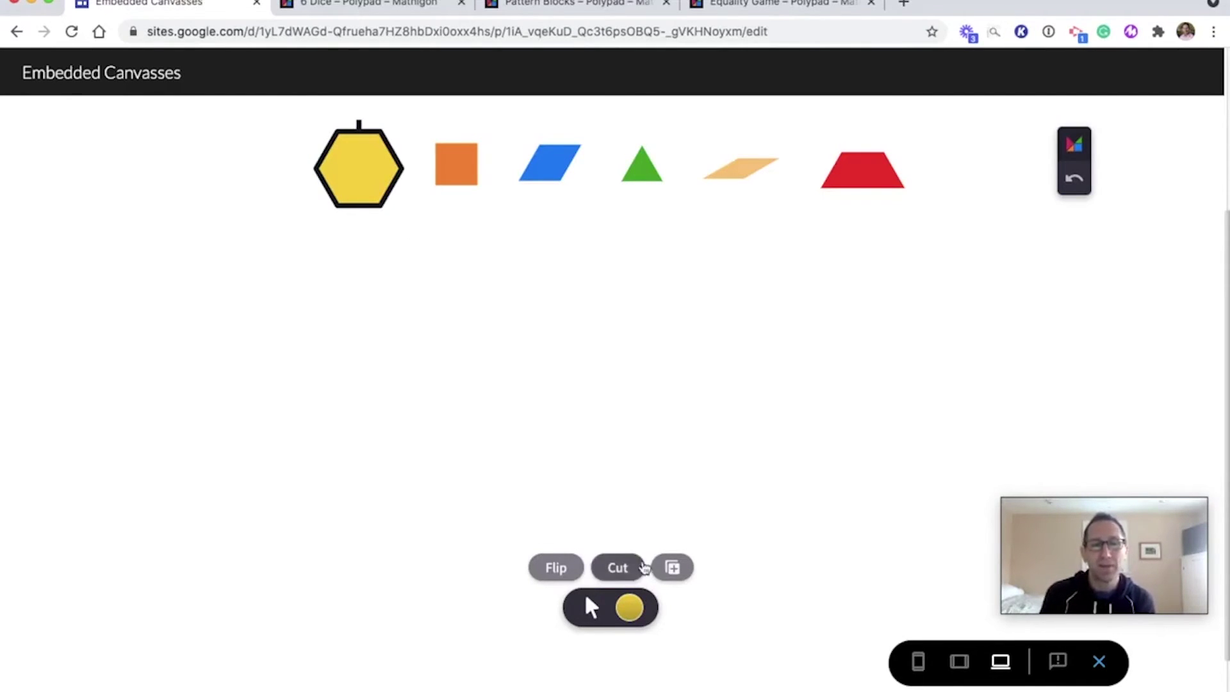
{"action": "left_click", "coordinate": [672, 568]}
{"action": "left_click_drag", "start_coordinate": [385, 189], "coordinate": [574, 356]}
Duplicate the orange square onto the hexagon, then copy a blue rhombus and undo it
{"action": "left_click", "coordinate": [456, 165]}
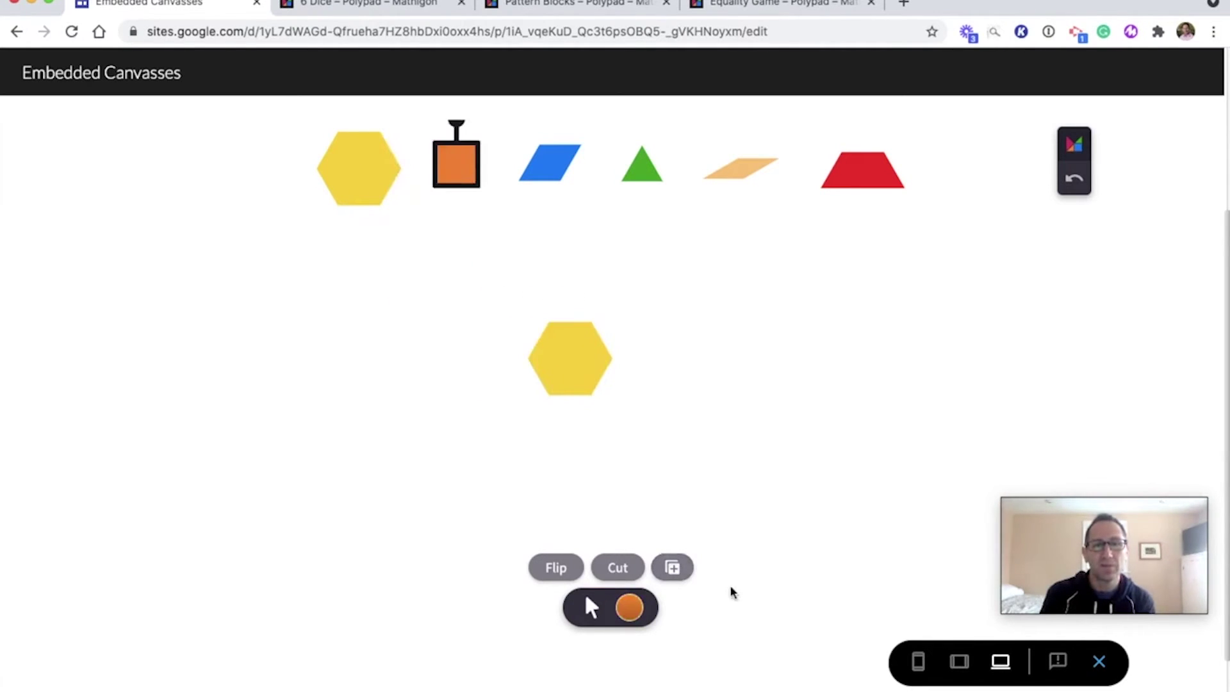
{"action": "left_click", "coordinate": [673, 562]}
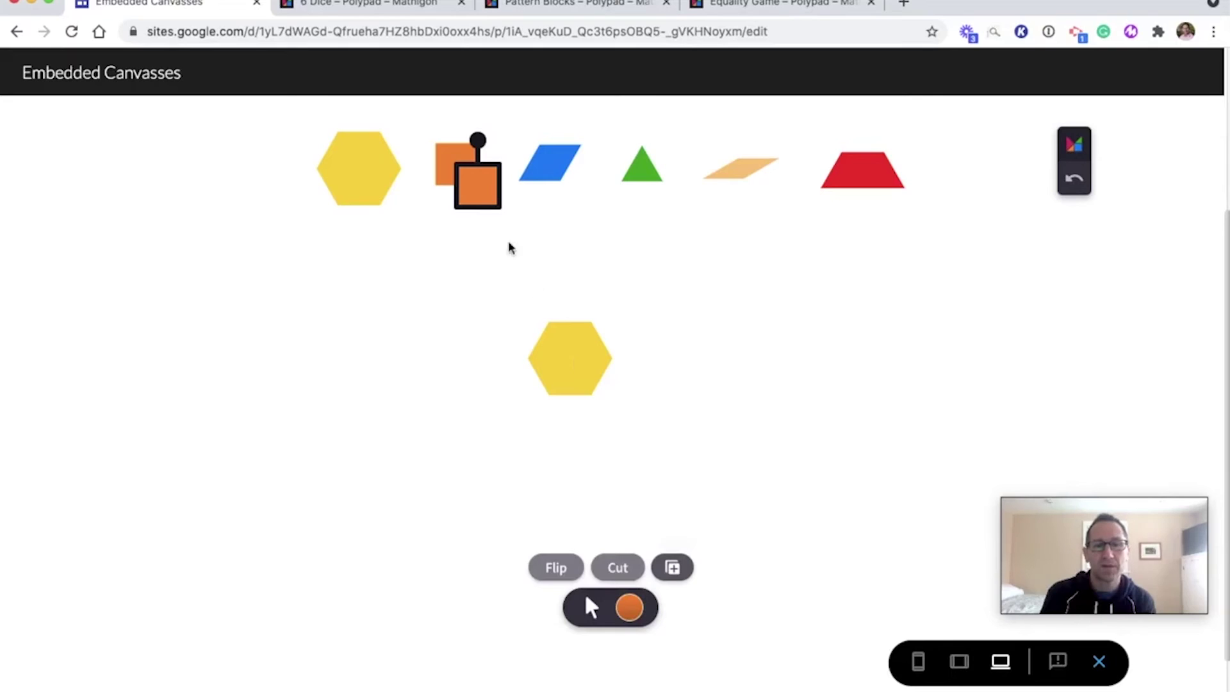
{"action": "left_click_drag", "start_coordinate": [482, 185], "coordinate": [563, 291]}
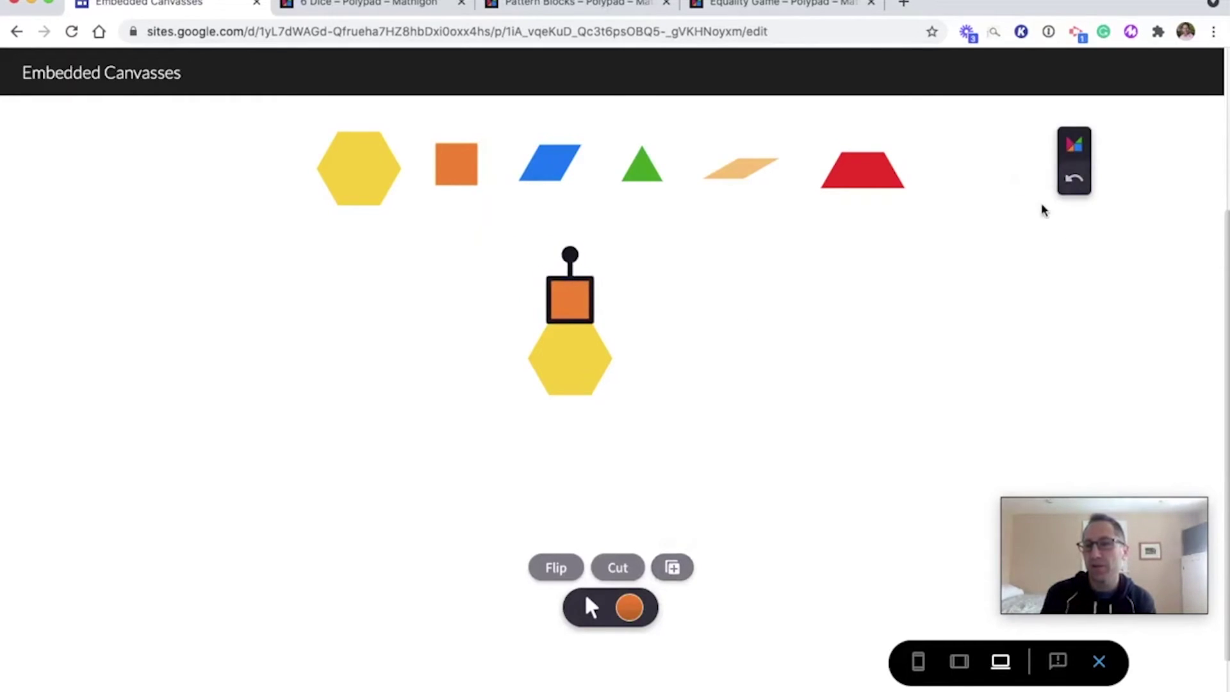
{"action": "left_click", "coordinate": [553, 164]}
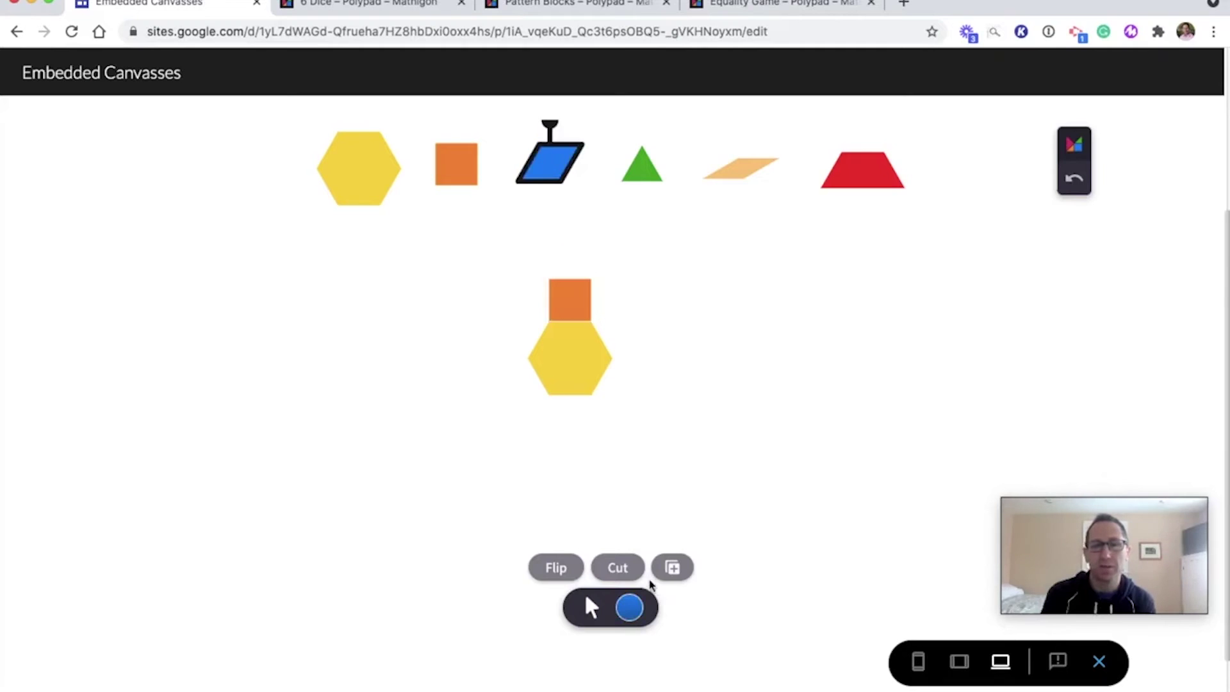
{"action": "left_click", "coordinate": [673, 568]}
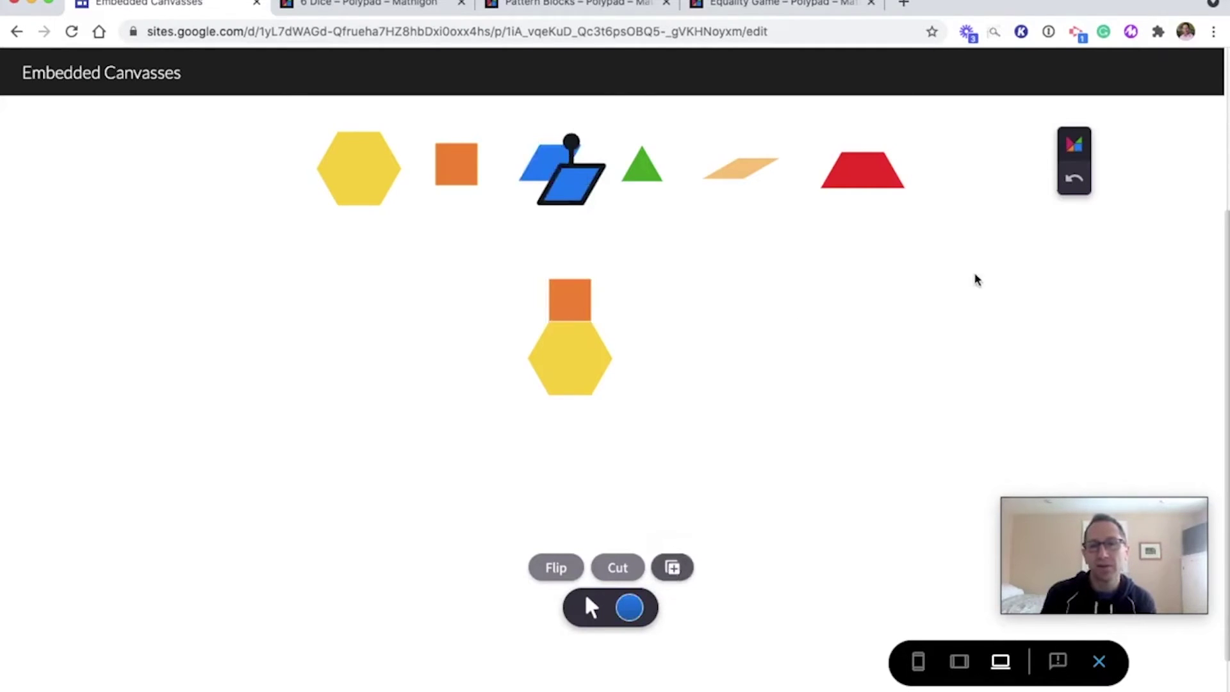
{"action": "left_click", "coordinate": [1077, 177]}
{"action": "left_click", "coordinate": [549, 165]}
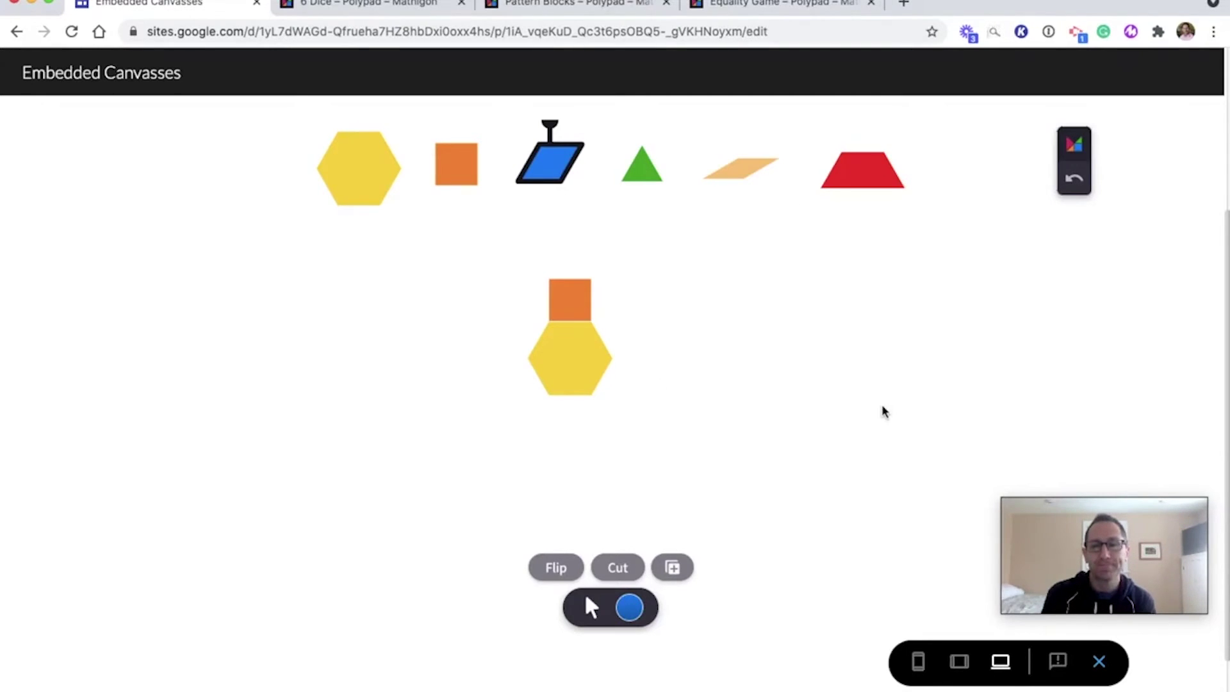
Exit the site preview and switch to the Equality Game Polypad tab
{"action": "left_click", "coordinate": [1099, 663]}
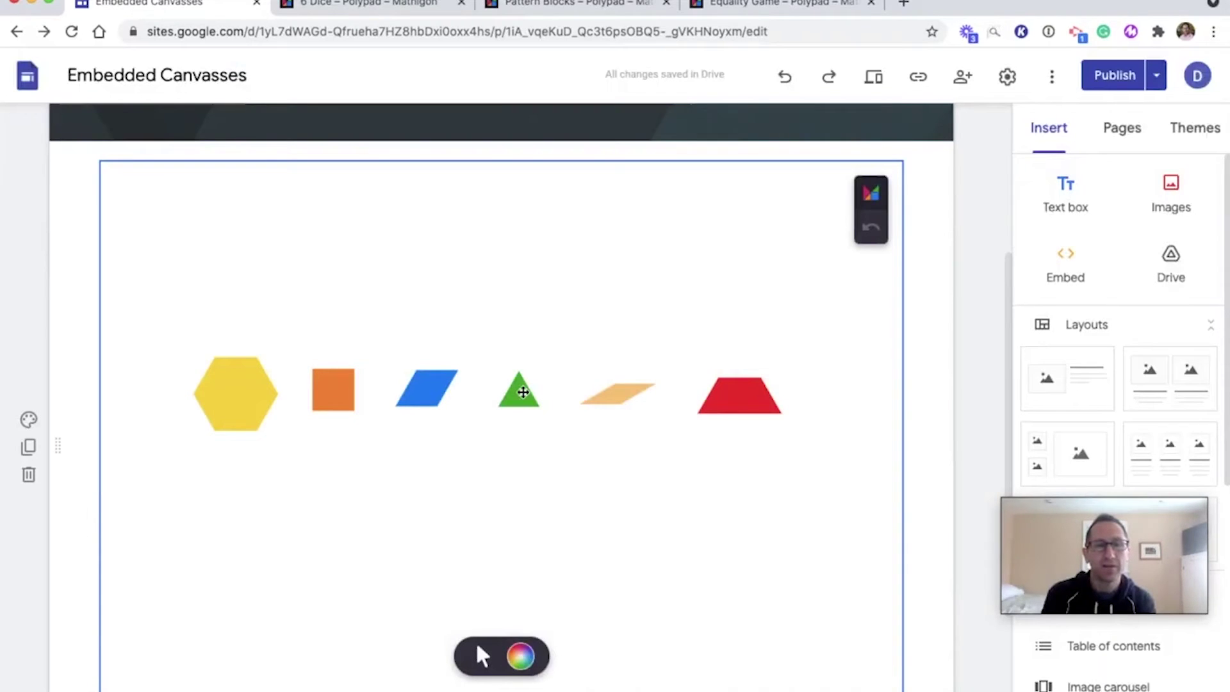
{"action": "scroll", "coordinate": [410, 327], "scroll_direction": "up", "scroll_amount": 3}
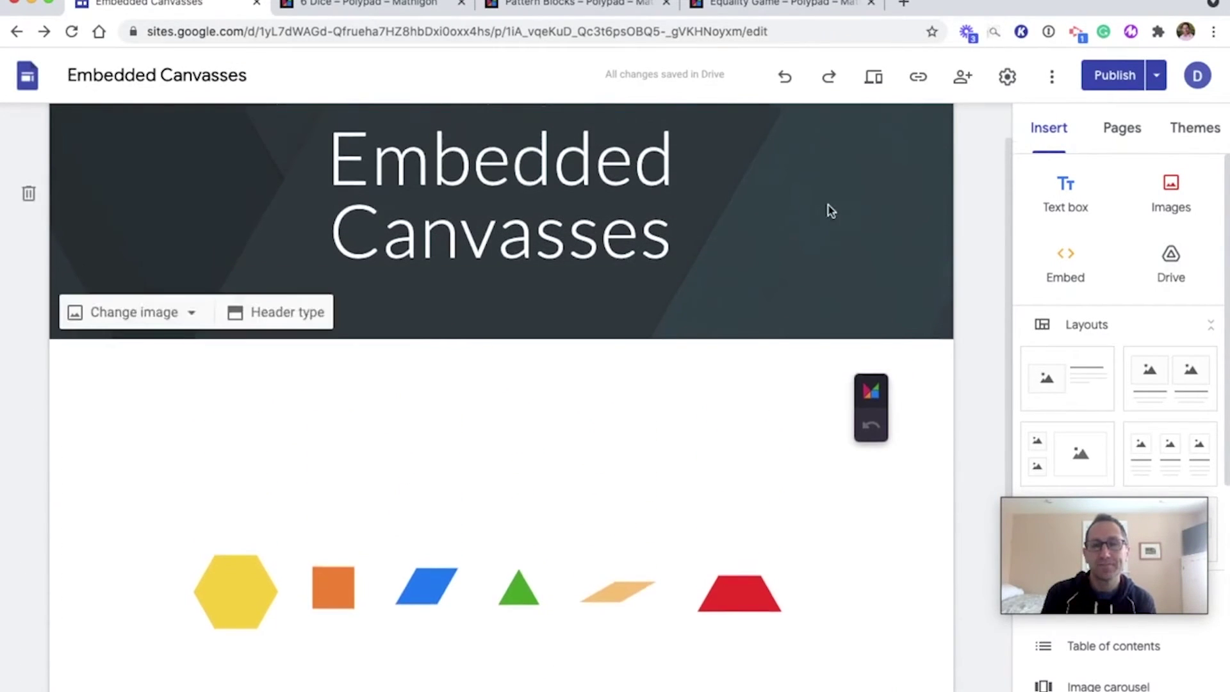
{"action": "key", "text": "super+4"}
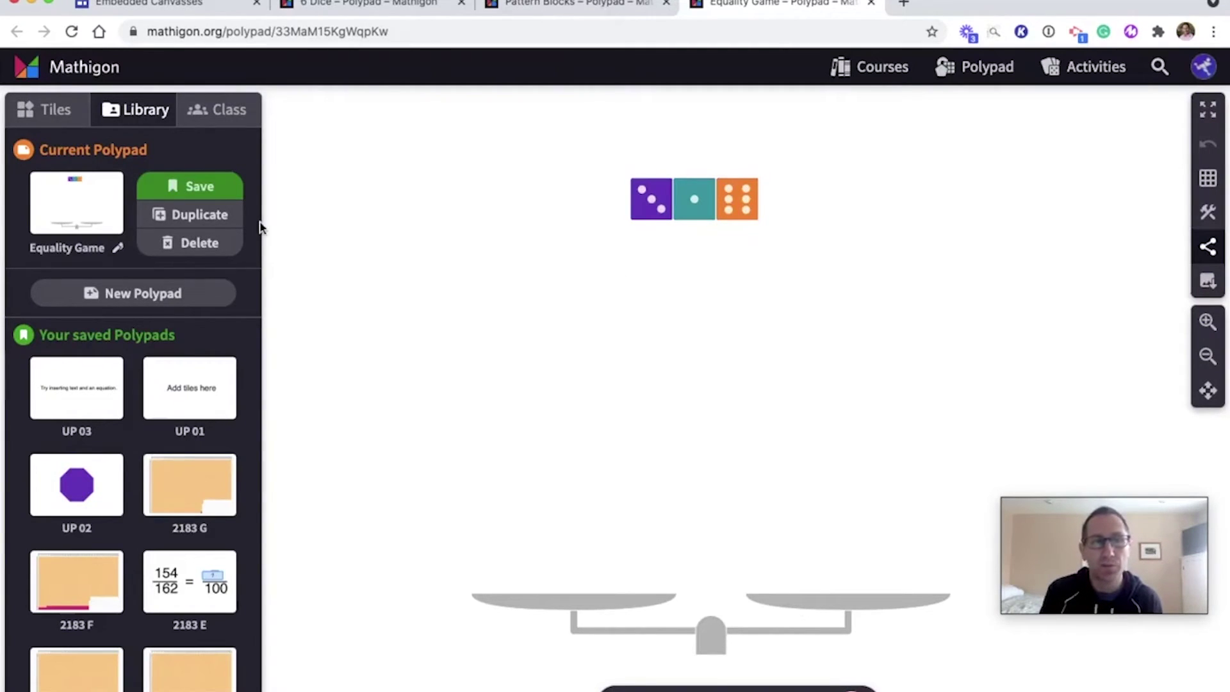
Check the Number Bars and Number Cards tiles, then bring up the Equality Game's embed code
{"action": "left_click", "coordinate": [51, 114]}
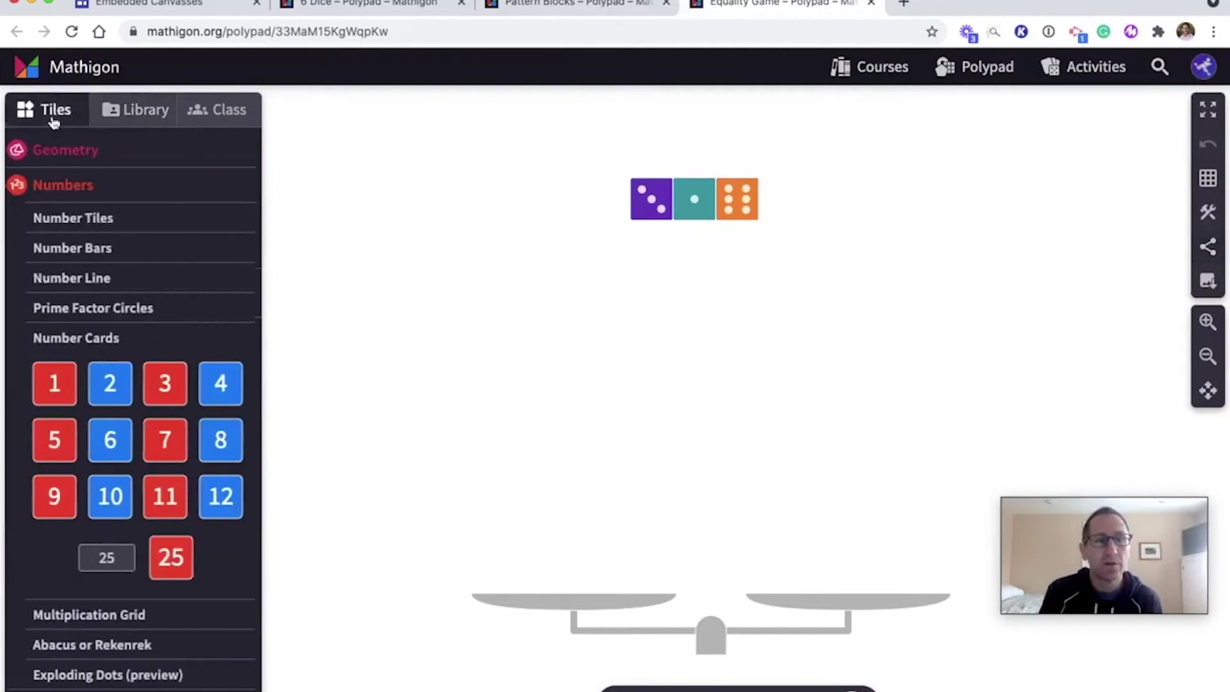
{"action": "left_click", "coordinate": [115, 251]}
{"action": "left_click", "coordinate": [104, 476]}
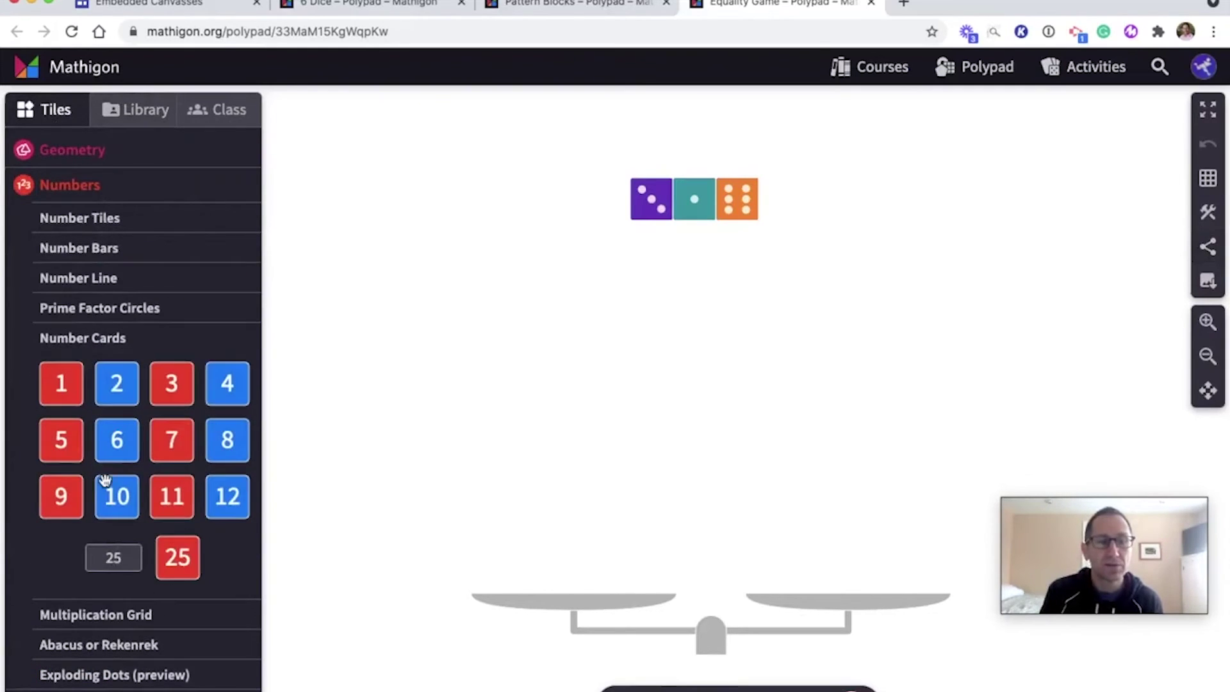
{"action": "left_click", "coordinate": [1208, 248]}
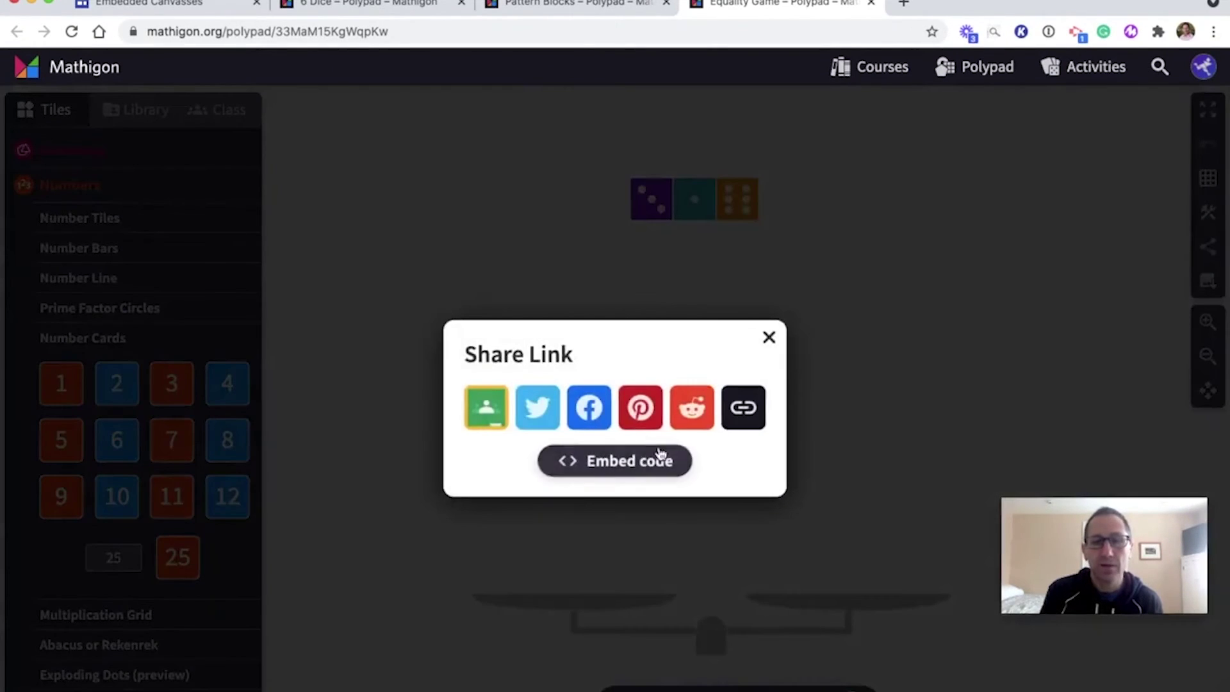
{"action": "left_click", "coordinate": [633, 460]}
Hide Polygons, Tangram, Polyominoes, Utensils, Penrose, Kolam and Fractals tiles from the embed
{"action": "scroll", "coordinate": [398, 370], "scroll_direction": "down", "scroll_amount": 1}
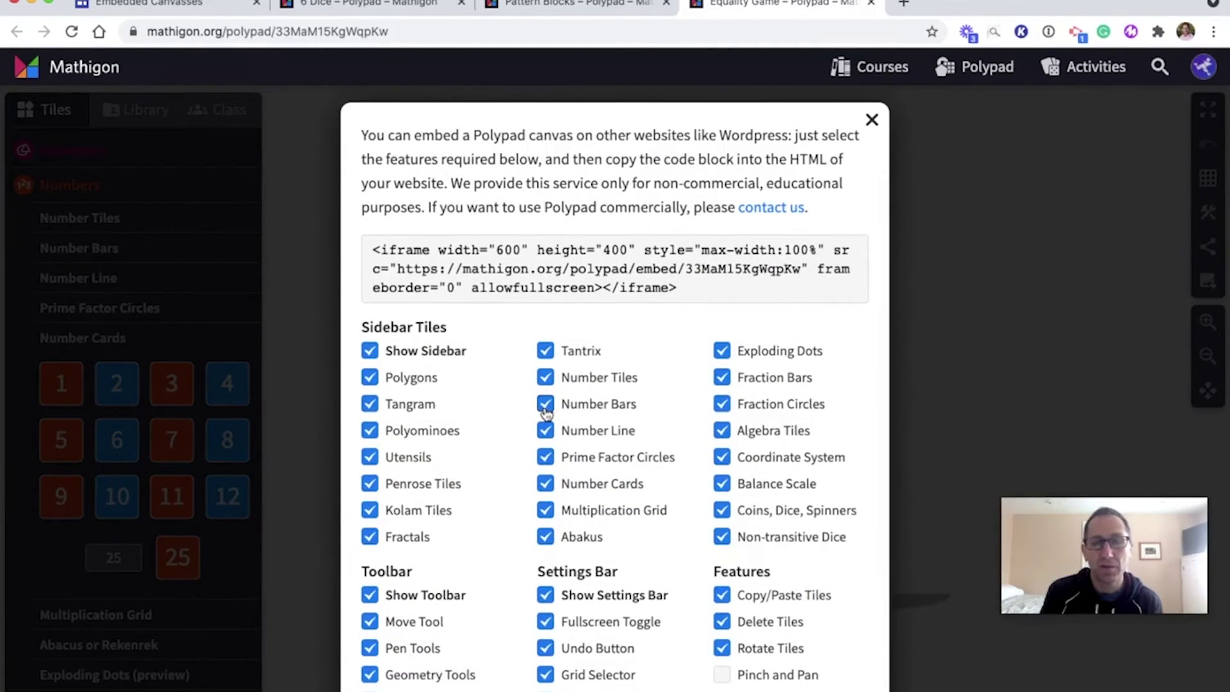
{"action": "left_click", "coordinate": [369, 375]}
{"action": "left_click", "coordinate": [370, 479]}
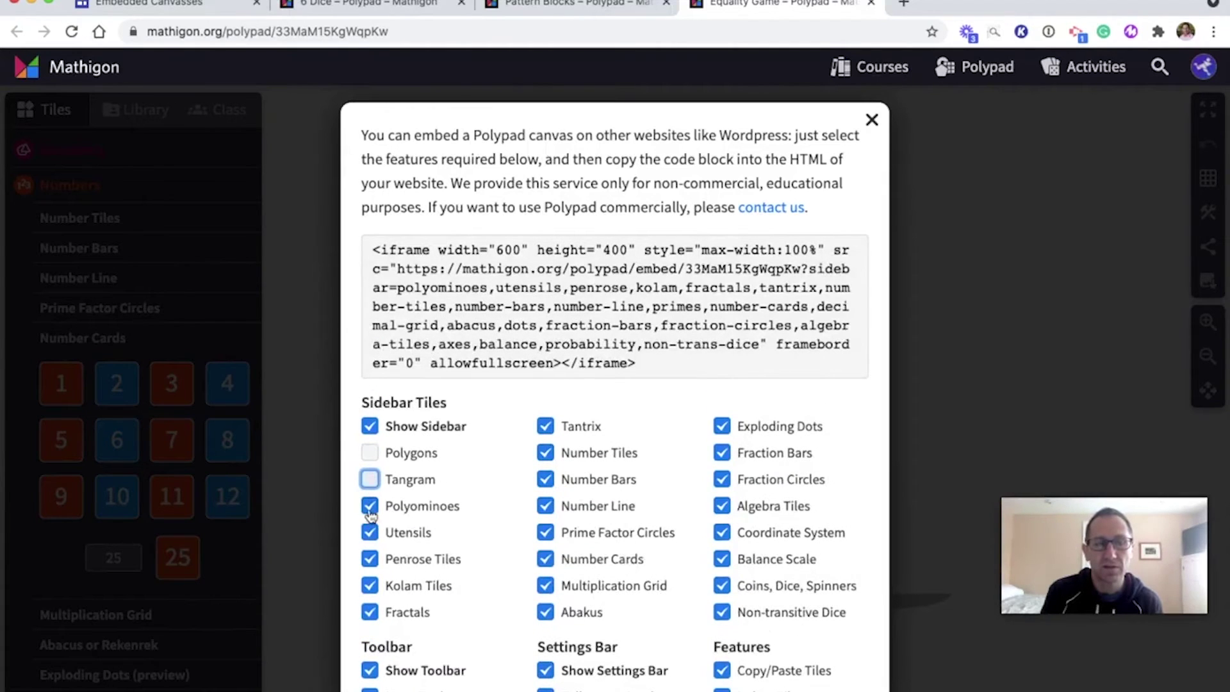
{"action": "left_click", "coordinate": [370, 506]}
{"action": "left_click", "coordinate": [370, 532]}
{"action": "left_click", "coordinate": [370, 559]}
{"action": "left_click", "coordinate": [370, 585]}
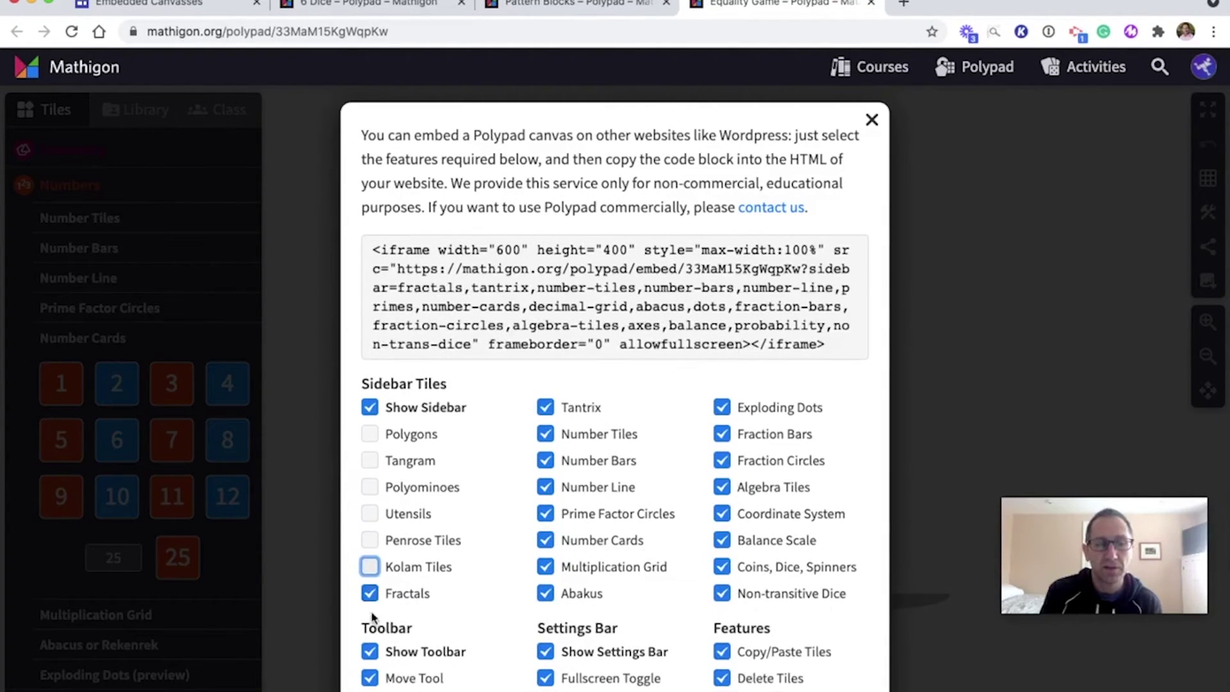
{"action": "left_click", "coordinate": [369, 593]}
Hide Abakus, Multiplication Grid, Prime Factor Circles, Number Line, Number Tiles and Tantrix from the embed
{"action": "left_click", "coordinate": [545, 593]}
{"action": "left_click", "coordinate": [545, 566]}
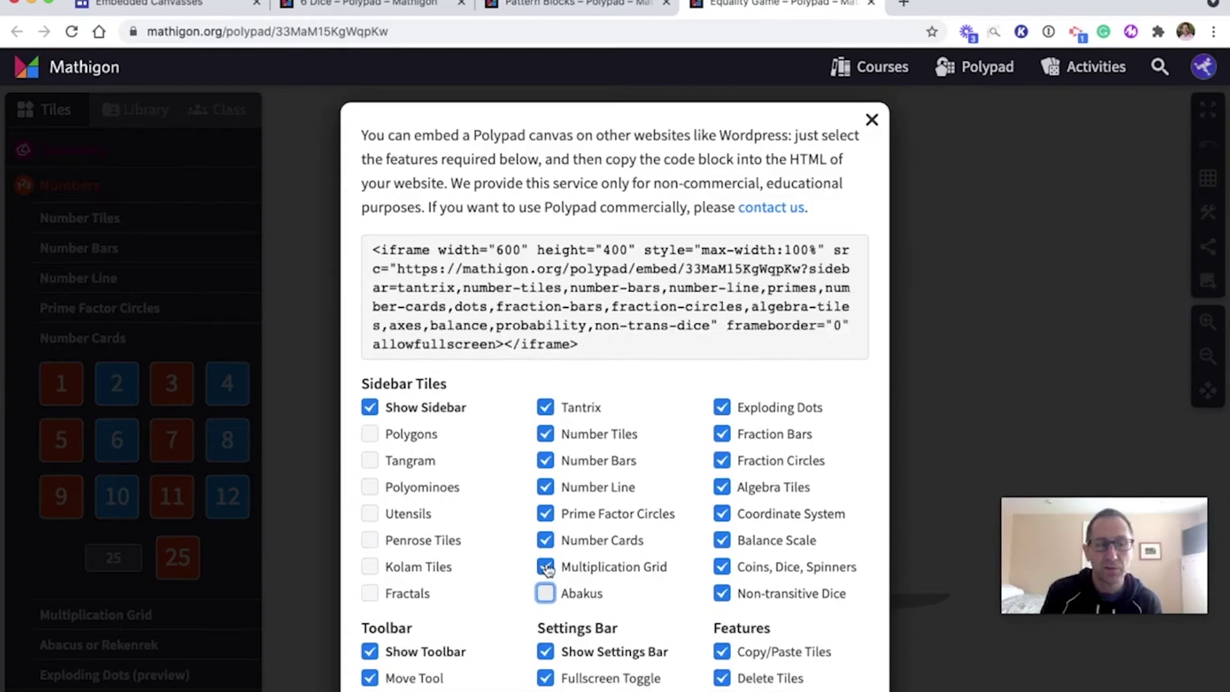
{"action": "left_click", "coordinate": [546, 513]}
{"action": "left_click", "coordinate": [545, 487]}
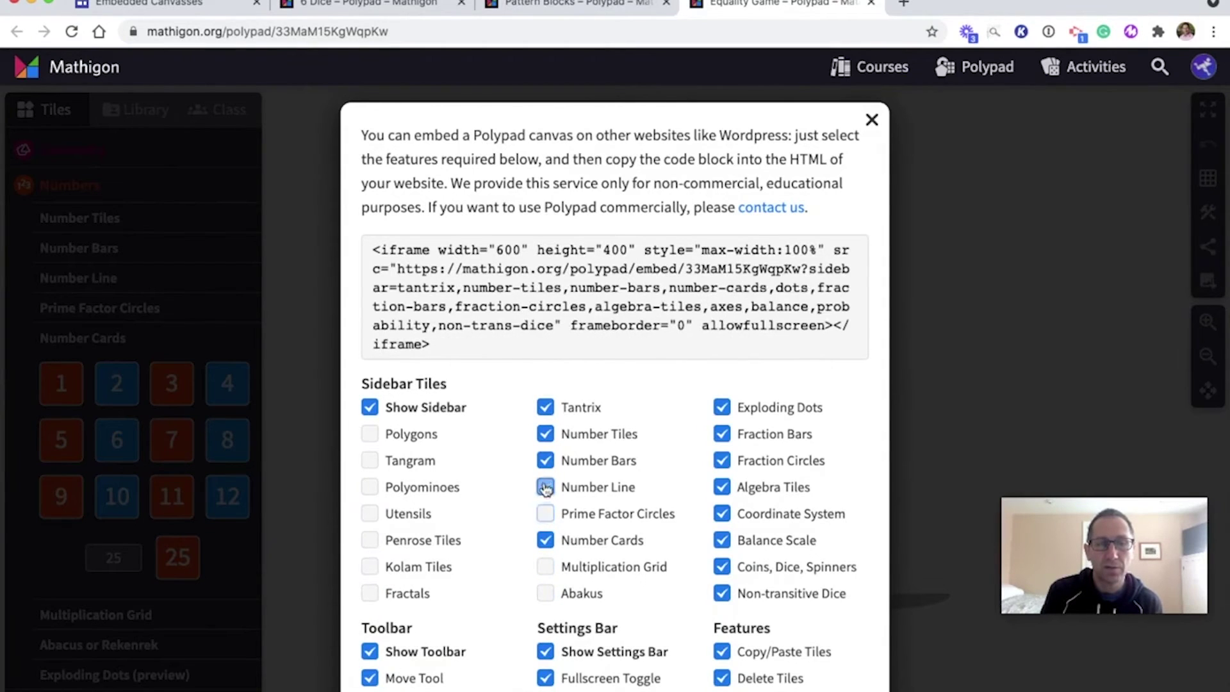
{"action": "left_click", "coordinate": [545, 434]}
{"action": "left_click", "coordinate": [547, 390]}
Hide Exploding Dots, Fraction Bars/Circles, Algebra Tiles, Coordinate System, Balance Scale, Coins/Dice/Spinners, Non-transitive Dice
{"action": "left_click", "coordinate": [721, 389]}
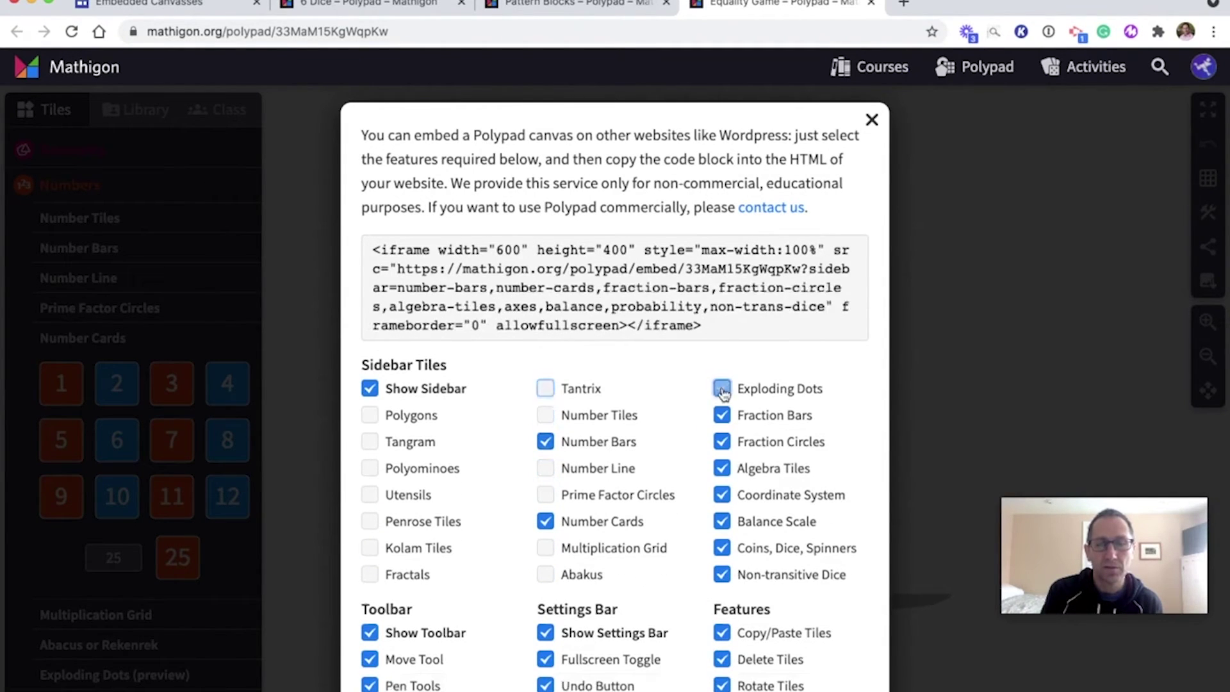
{"action": "left_click", "coordinate": [722, 415]}
{"action": "left_click", "coordinate": [722, 441]}
{"action": "left_click", "coordinate": [722, 449]}
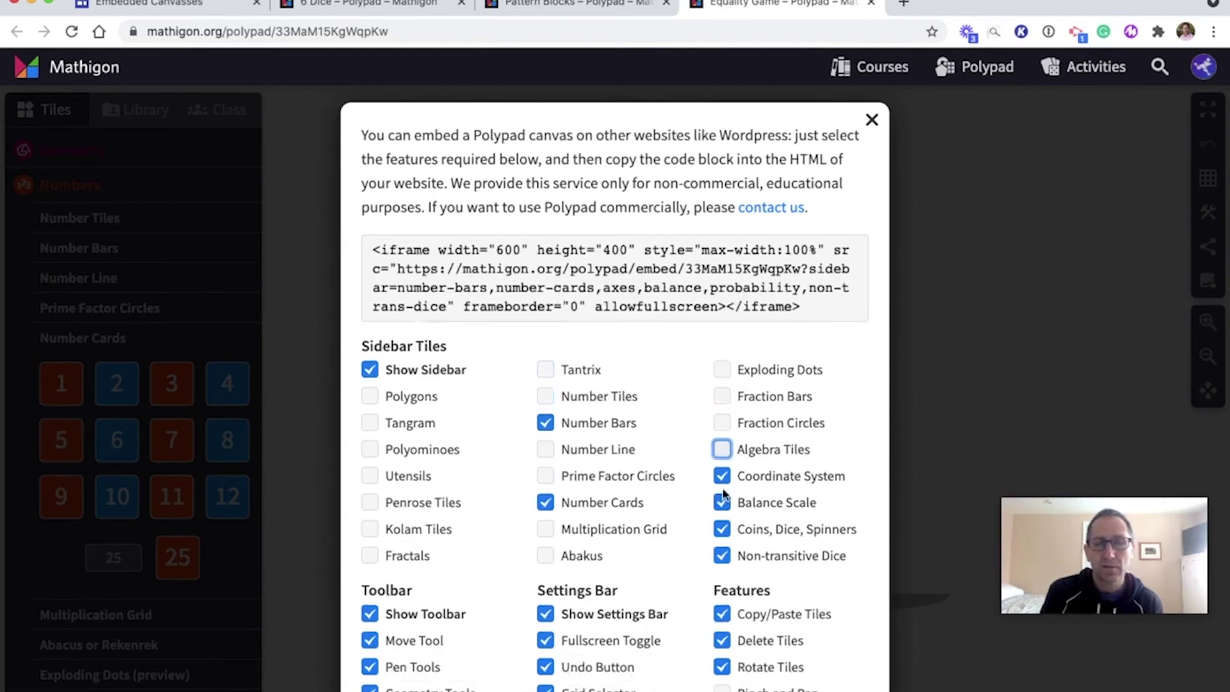
{"action": "left_click", "coordinate": [722, 476]}
{"action": "left_click", "coordinate": [722, 503]}
{"action": "left_click", "coordinate": [722, 529]}
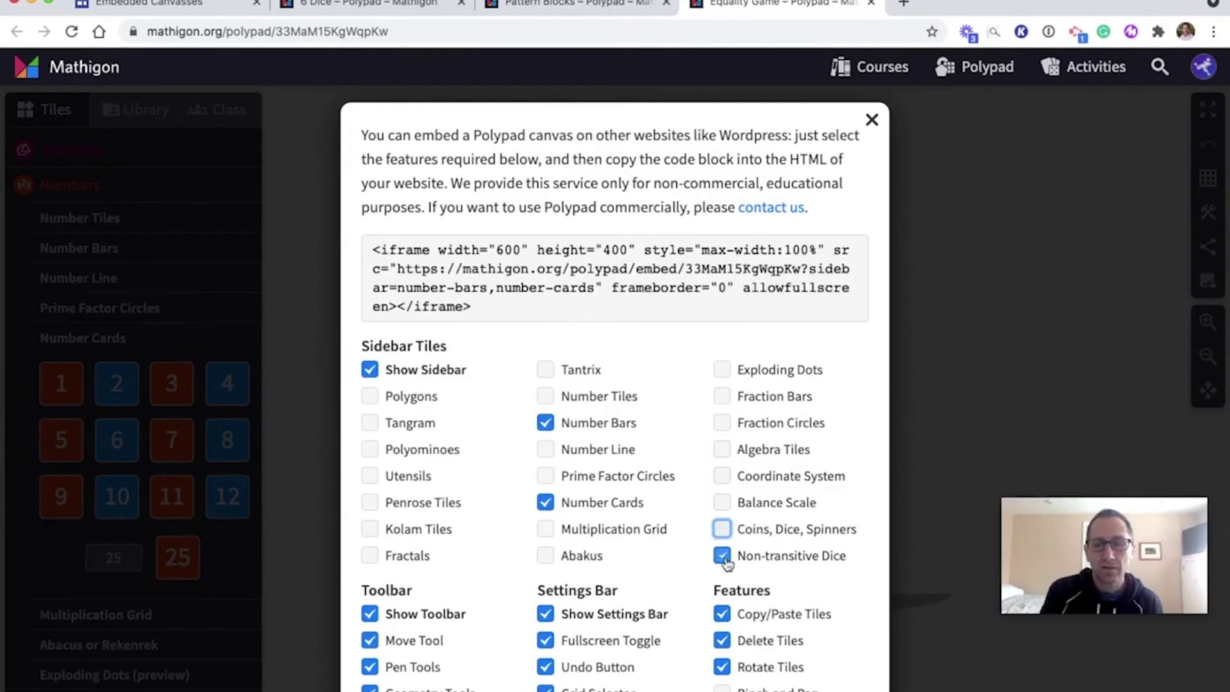
{"action": "left_click", "coordinate": [722, 556]}
Remove pen, geometry, text box, eraser, grid selector and image download tools, keeping undo
{"action": "scroll", "coordinate": [424, 404], "scroll_direction": "down", "scroll_amount": 3}
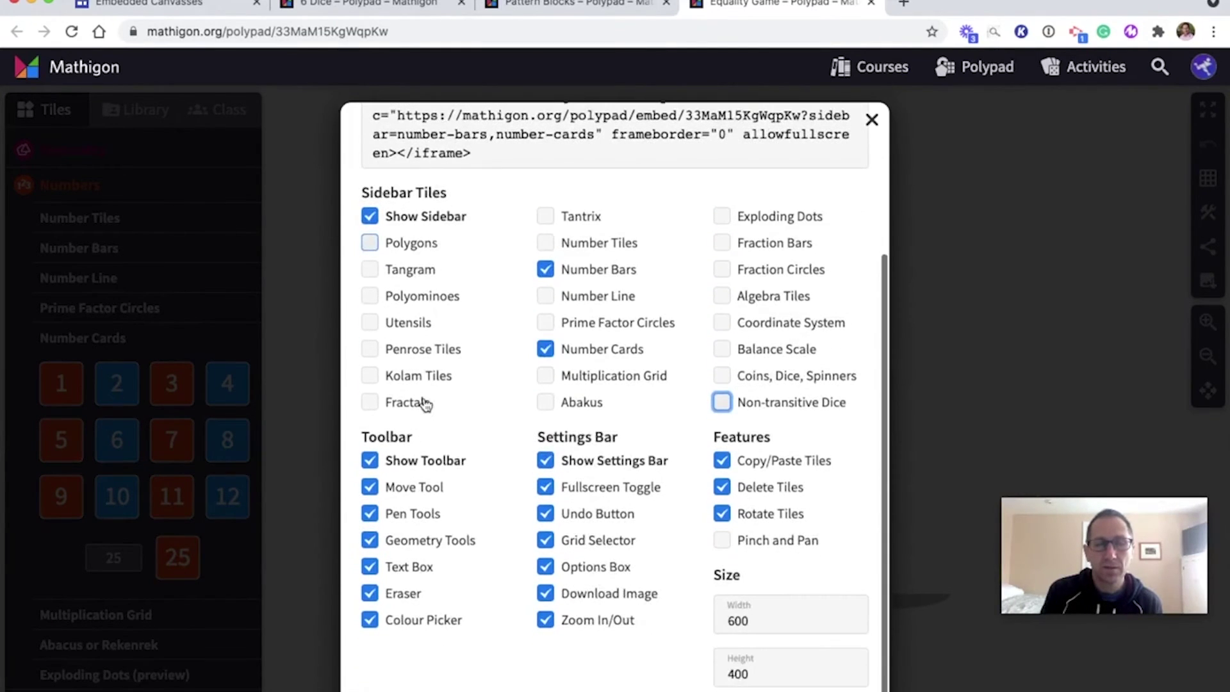
{"action": "left_click", "coordinate": [369, 517]}
{"action": "left_click", "coordinate": [370, 540]}
{"action": "left_click", "coordinate": [370, 566]}
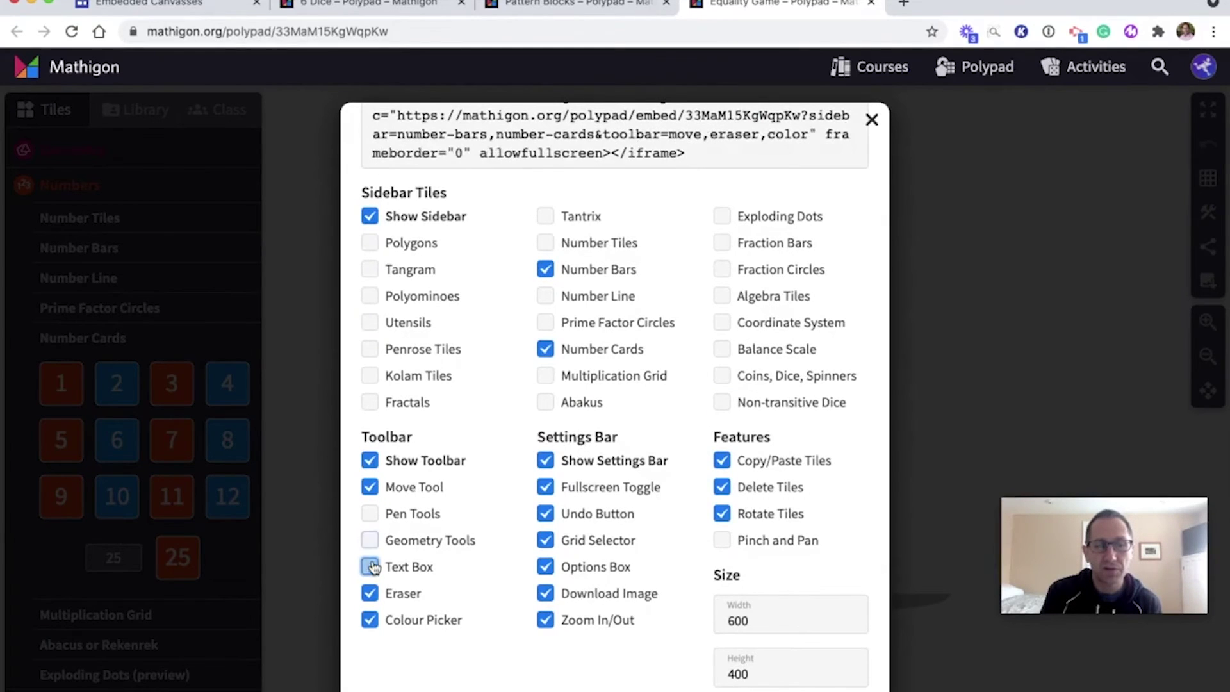
{"action": "left_click", "coordinate": [369, 593]}
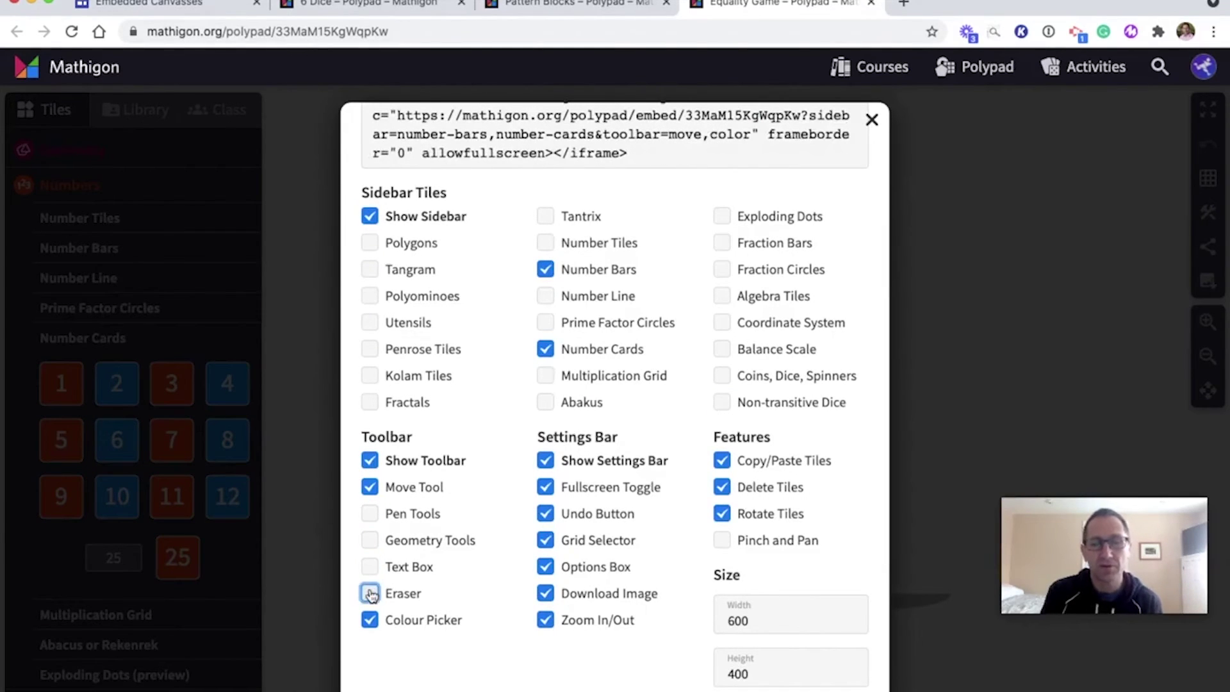
{"action": "left_click", "coordinate": [545, 513]}
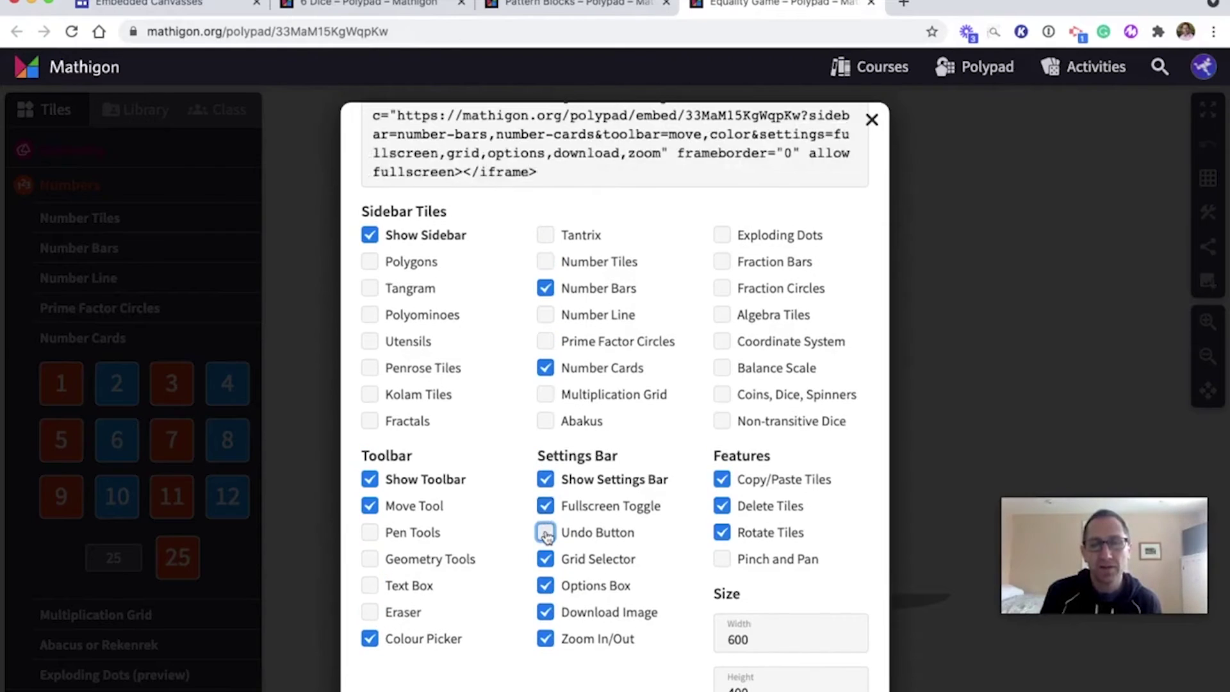
{"action": "left_click", "coordinate": [547, 542]}
{"action": "left_click", "coordinate": [546, 585]}
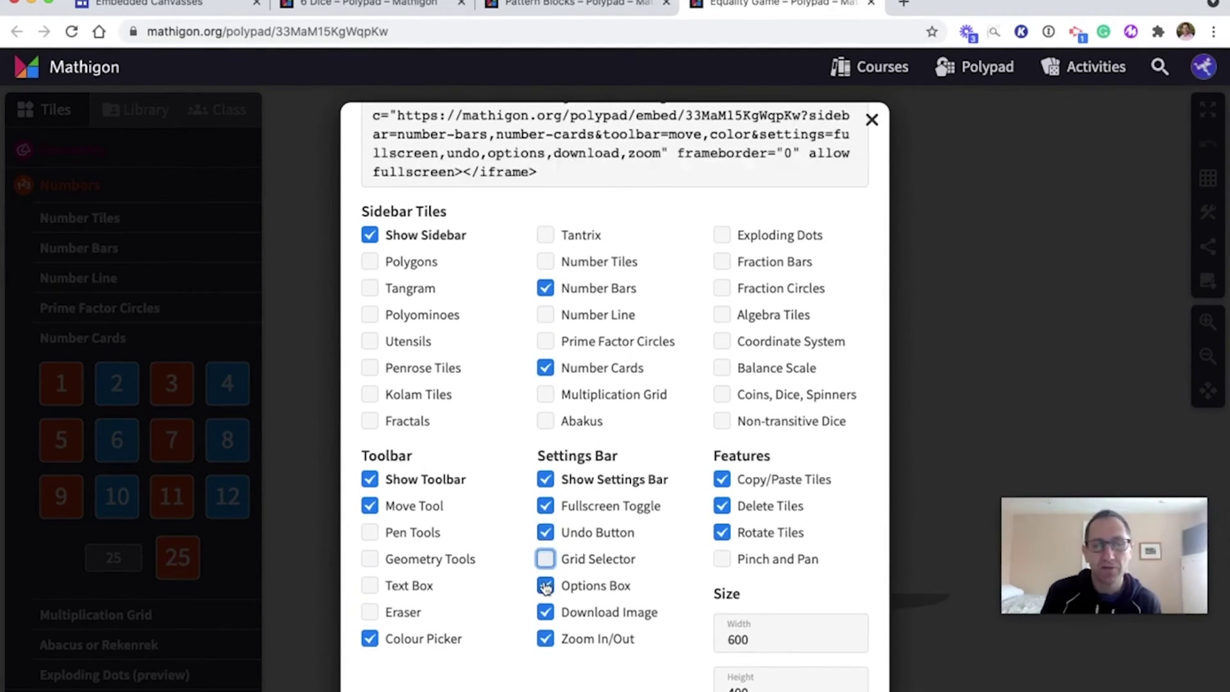
{"action": "left_click", "coordinate": [546, 612]}
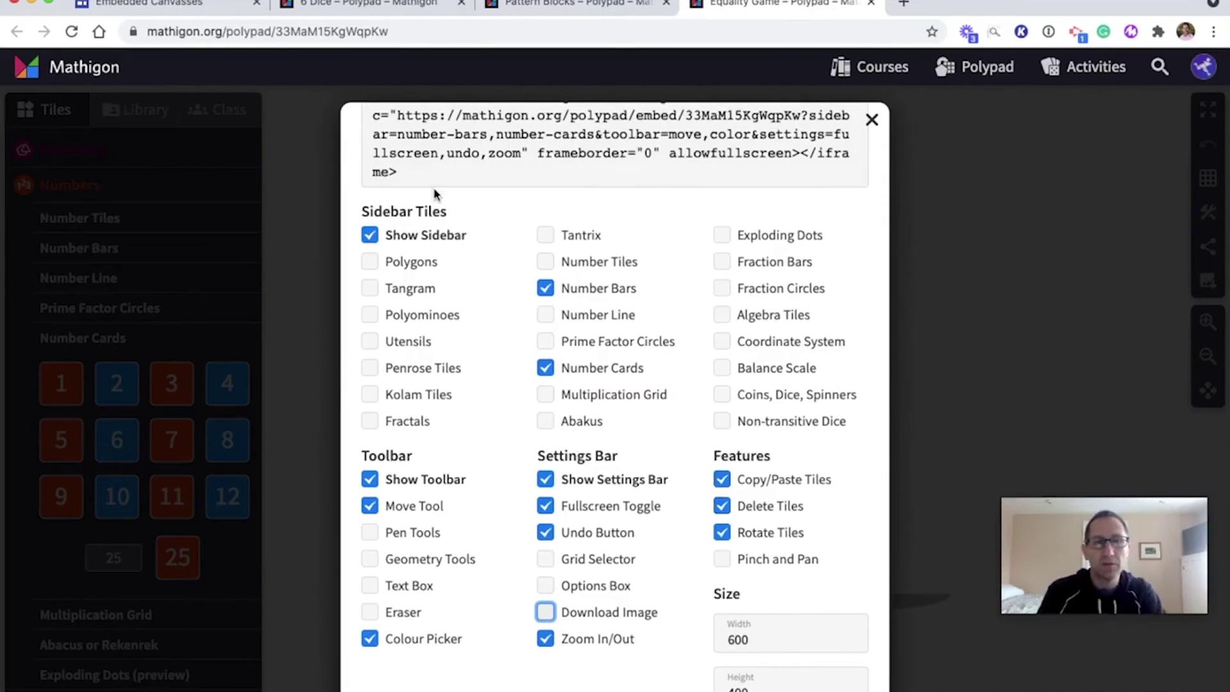
Select the whole embed code and return to the Embedded Canvasses site
{"action": "scroll", "coordinate": [404, 178], "scroll_direction": "up", "scroll_amount": 1}
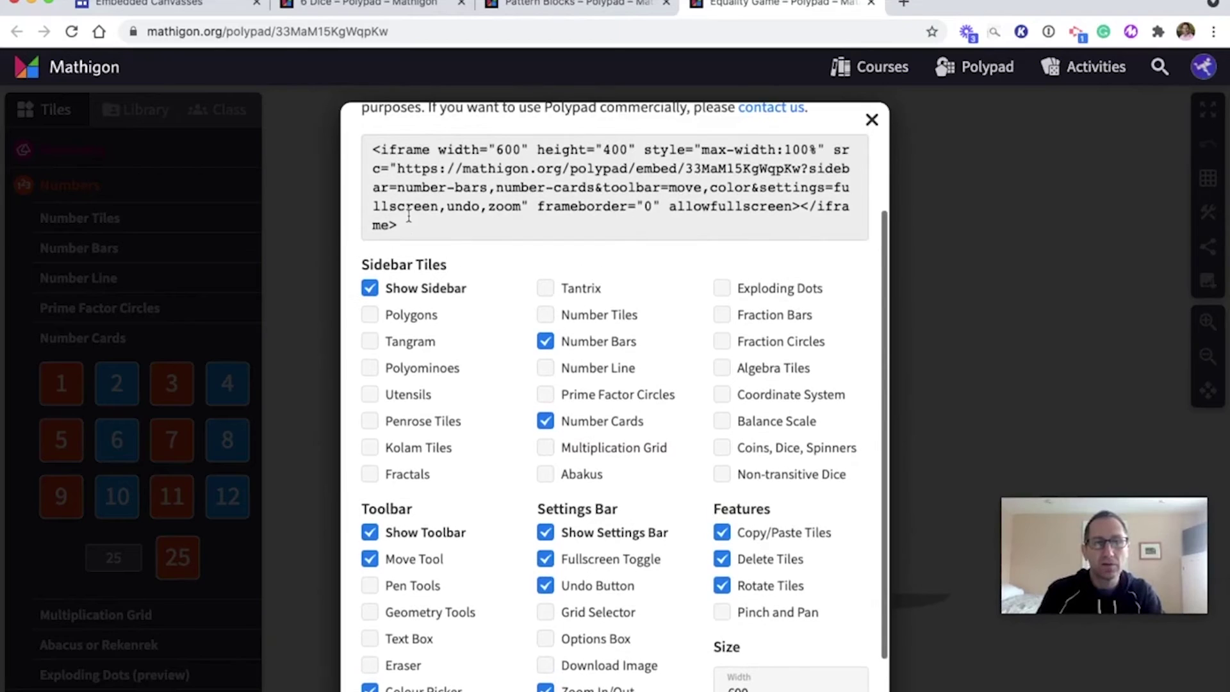
{"action": "left_click_drag", "start_coordinate": [404, 223], "coordinate": [362, 146]}
{"action": "key", "text": "super+c"}
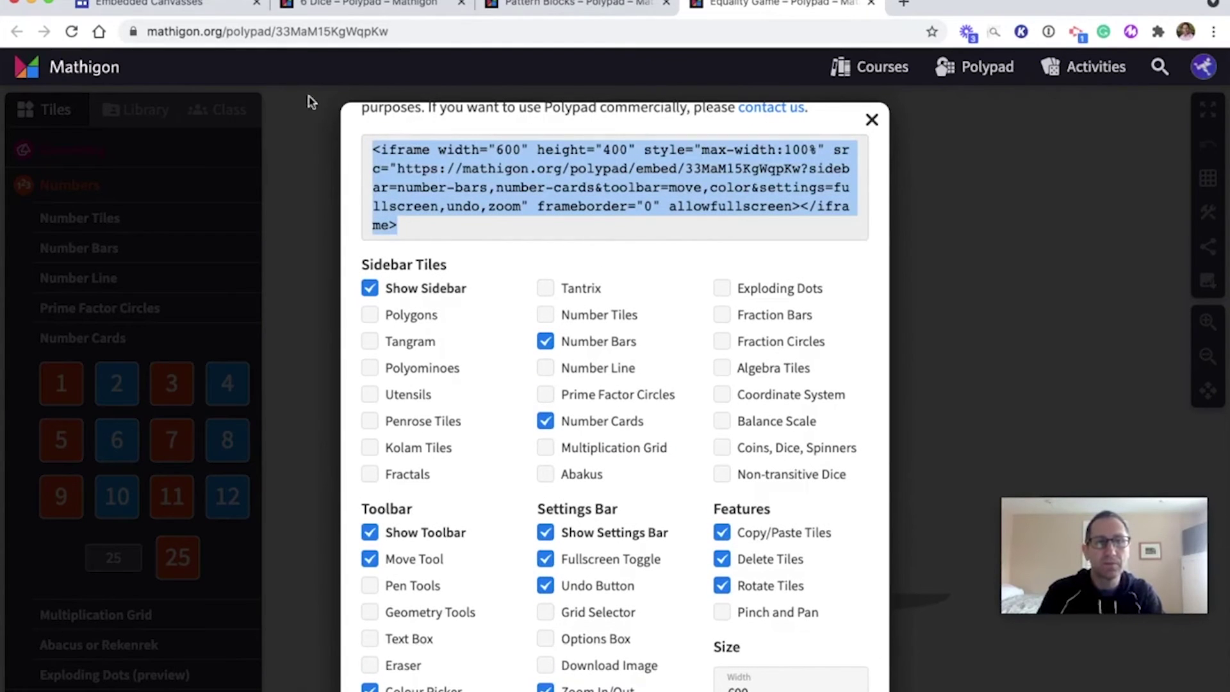
{"action": "left_click", "coordinate": [187, 7]}
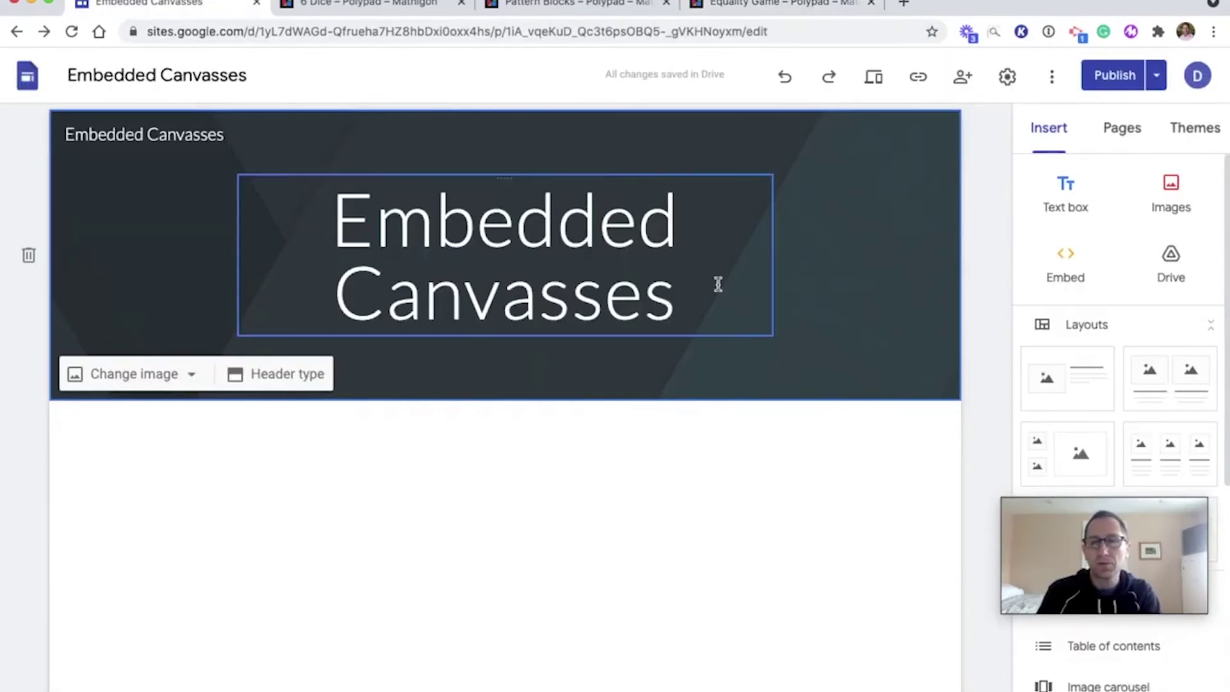
Embed the copied Polypad iframe code on the page
{"action": "left_click", "coordinate": [1064, 250]}
{"action": "left_click", "coordinate": [476, 348]}
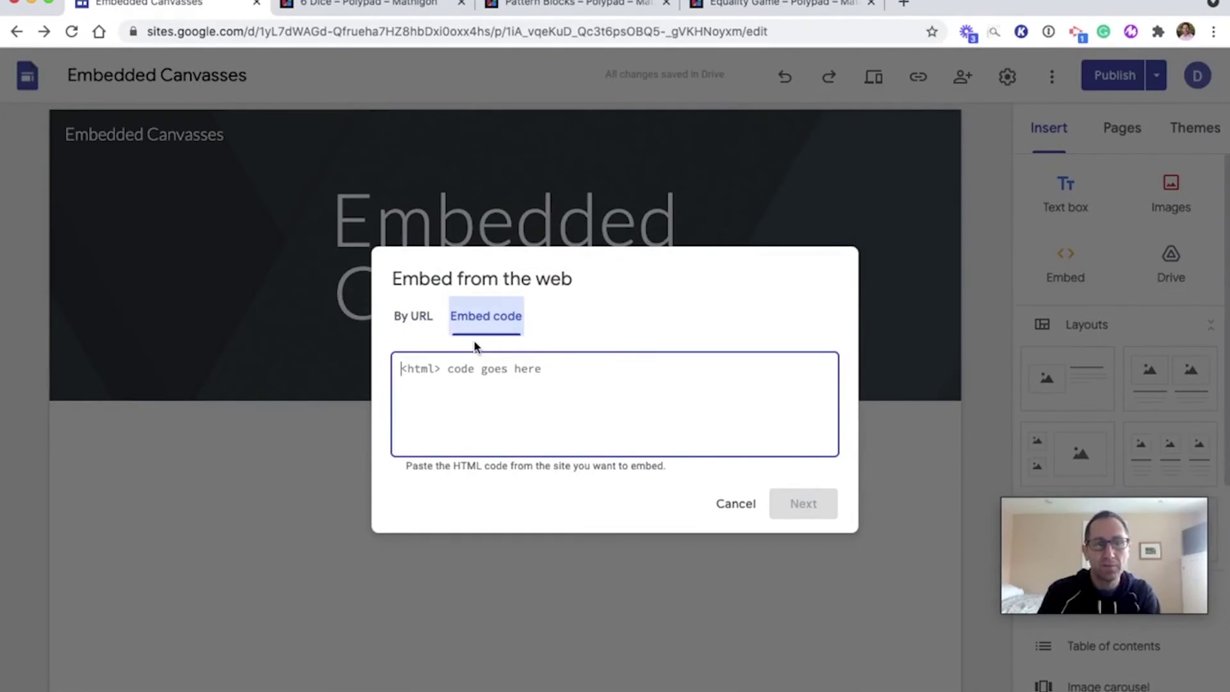
{"action": "key", "text": "super+v"}
{"action": "left_click", "coordinate": [806, 512]}
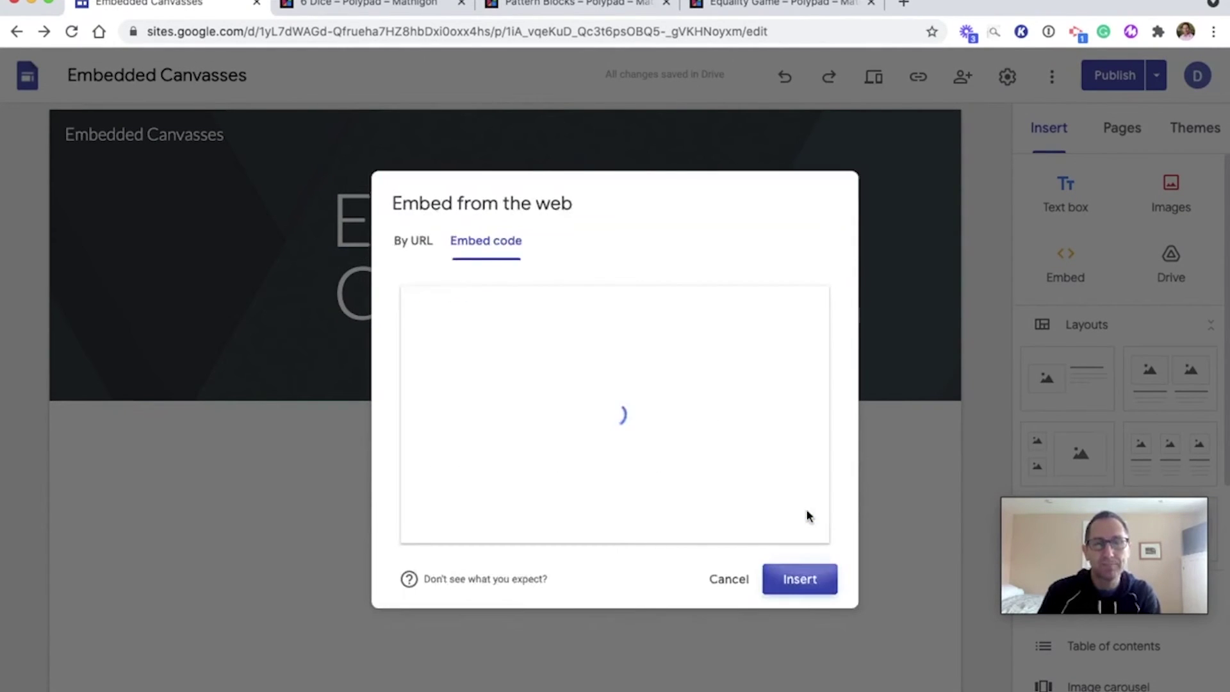
{"action": "left_click", "coordinate": [800, 580]}
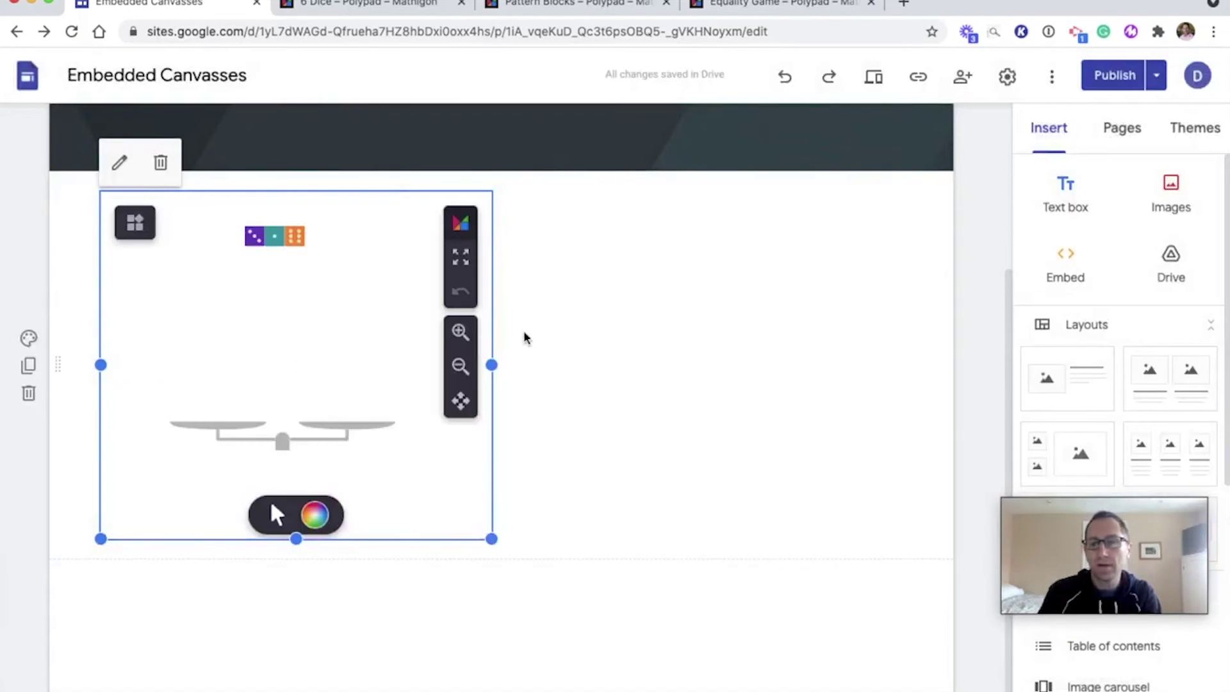
Widen the embedded canvas and change its iframe width from 600 to 1200
{"action": "left_click_drag", "start_coordinate": [491, 366], "coordinate": [884, 401]}
{"action": "left_click", "coordinate": [119, 162]}
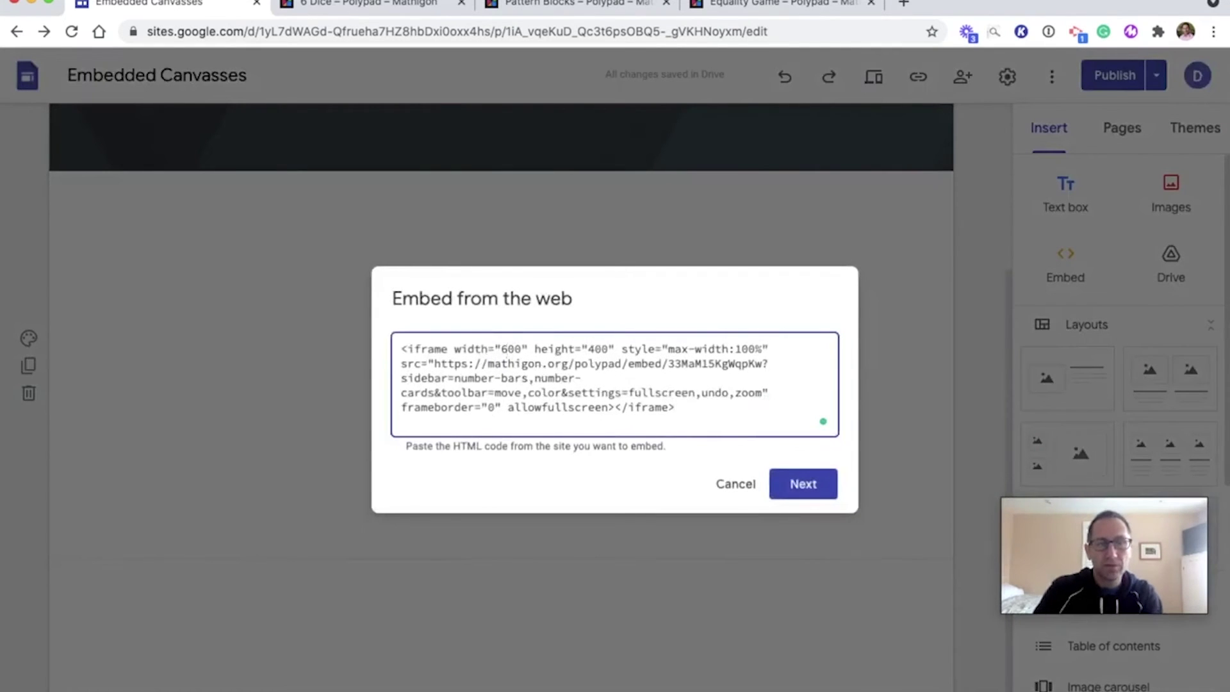
{"action": "key", "text": "BackSpace"}
{"action": "type", "text": "12"}
{"action": "left_click", "coordinate": [805, 484]}
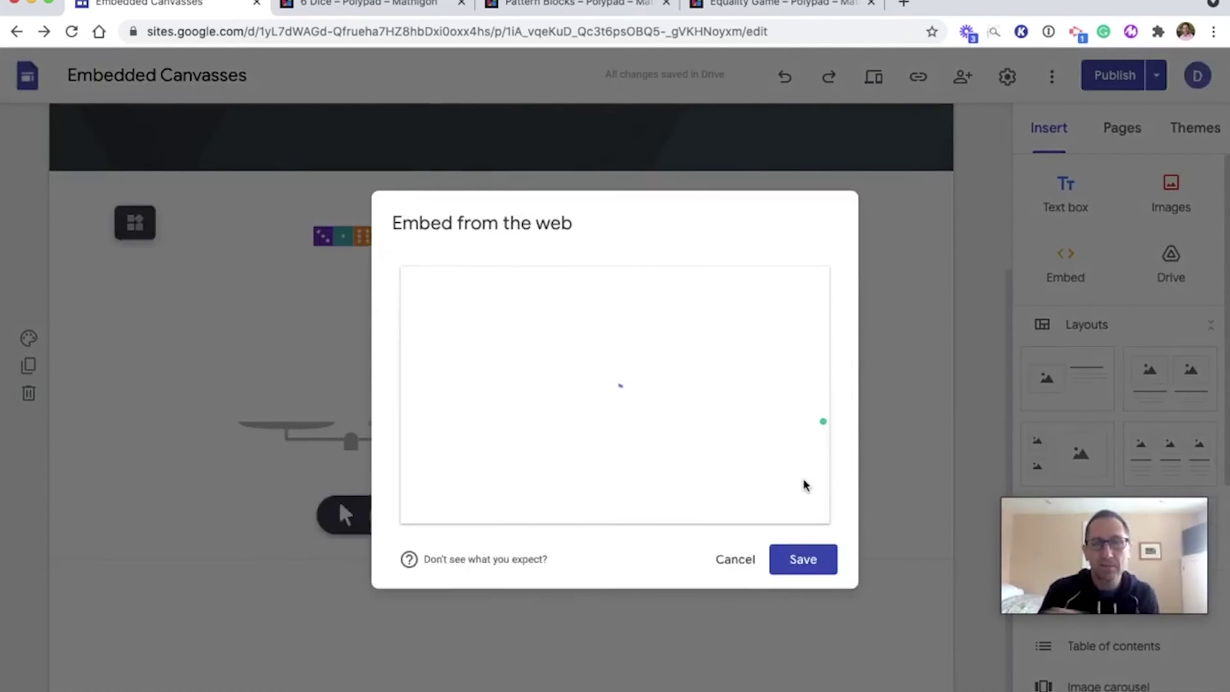
{"action": "left_click", "coordinate": [799, 561]}
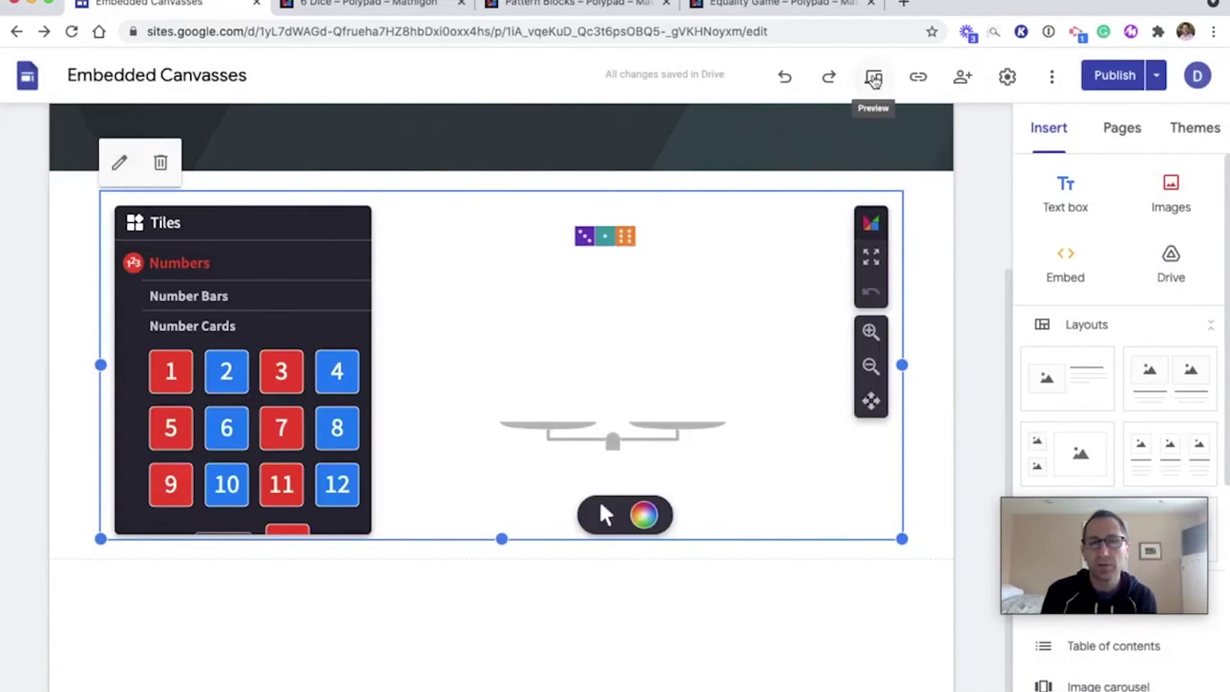
{"action": "left_click", "coordinate": [874, 78]}
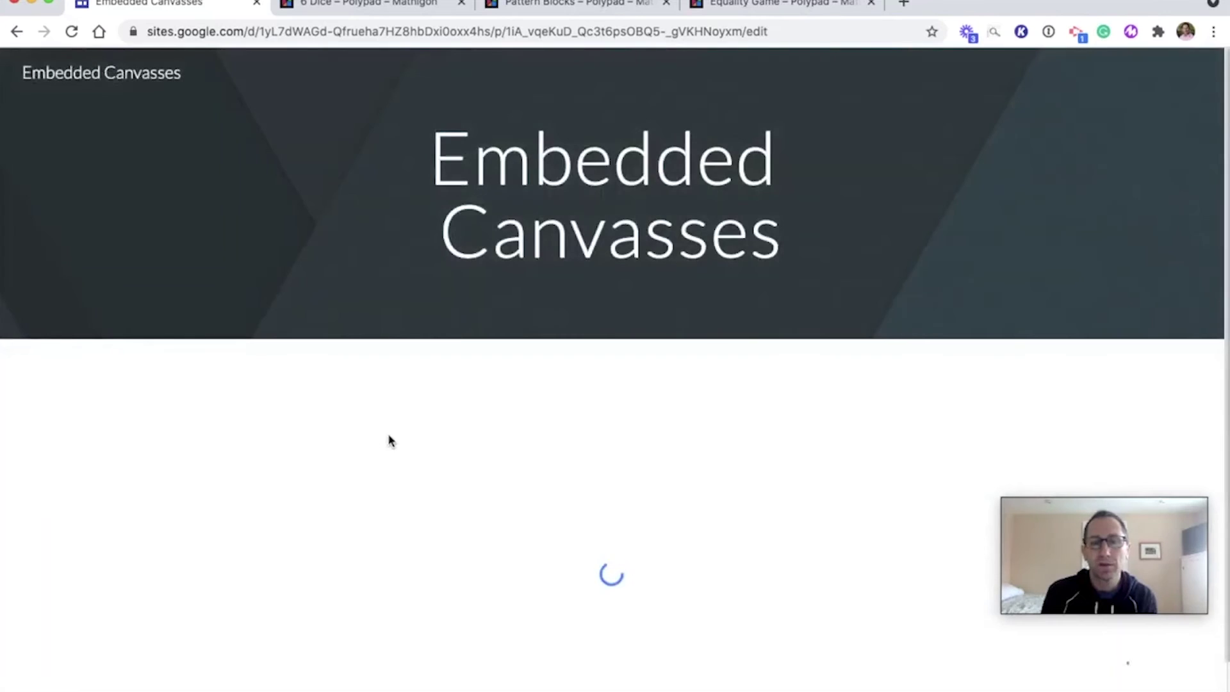
{"action": "scroll", "coordinate": [378, 435], "scroll_direction": "down", "scroll_amount": 2}
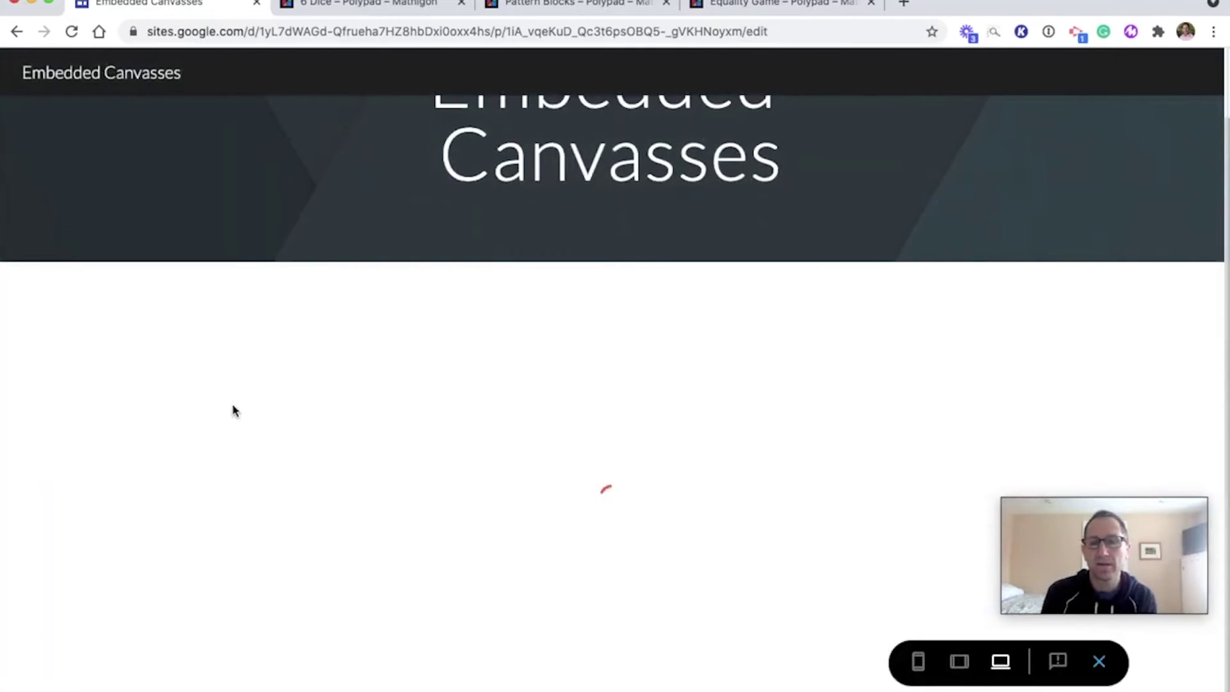
{"action": "left_click", "coordinate": [151, 315]}
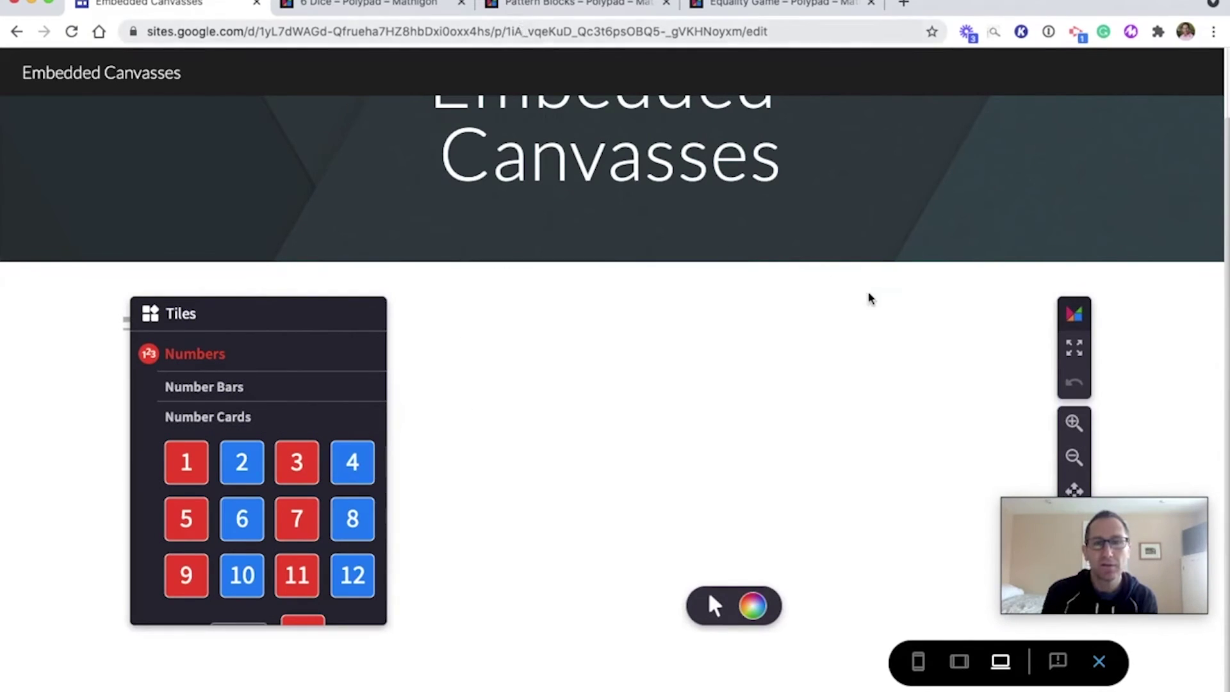
{"action": "left_click", "coordinate": [1101, 662]}
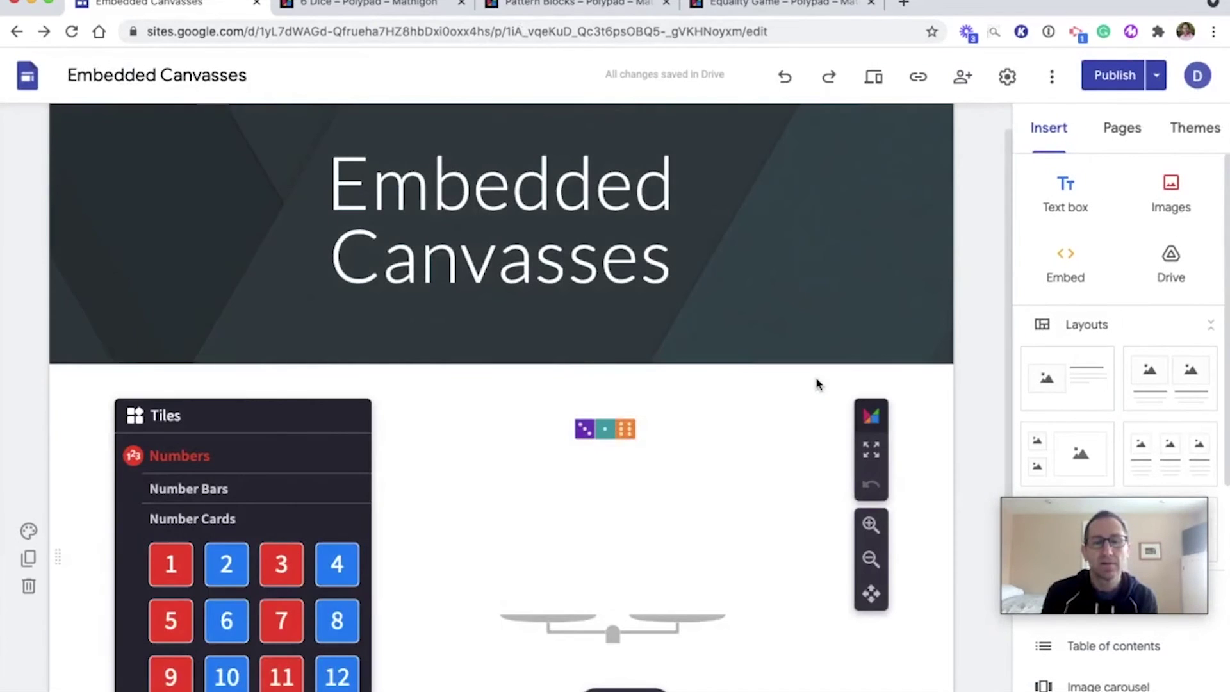
{"action": "left_click", "coordinate": [690, 431]}
{"action": "scroll", "coordinate": [690, 442], "scroll_direction": "down", "scroll_amount": 5}
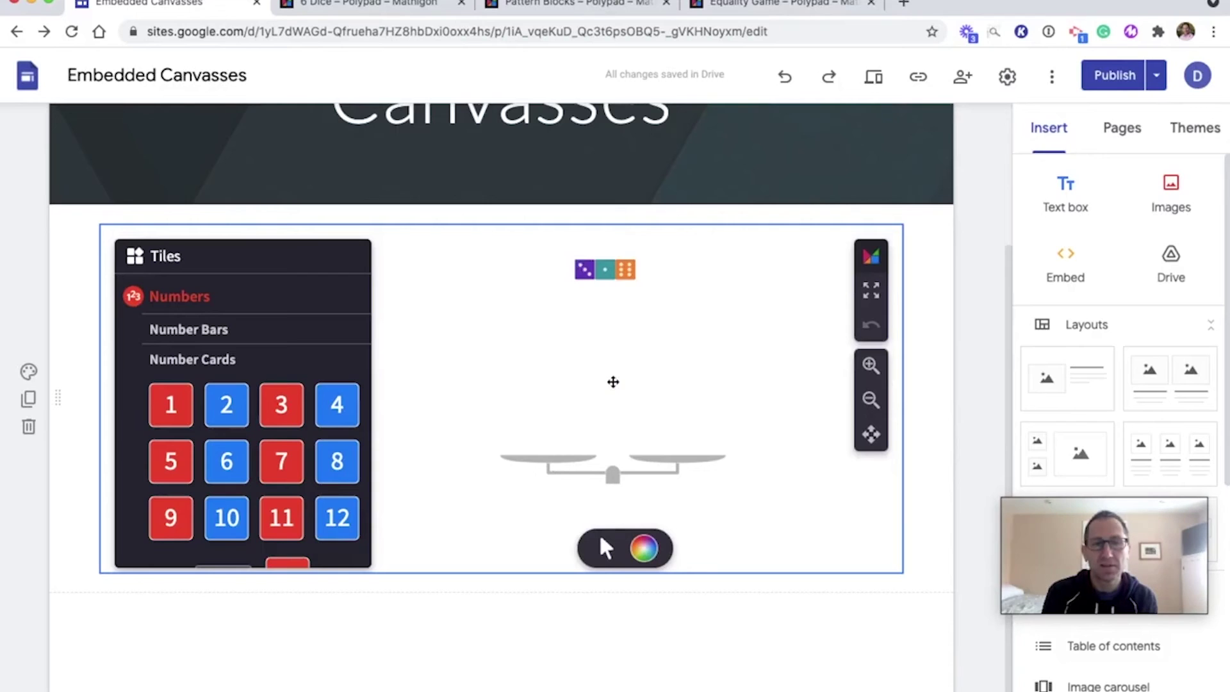
Drag the Polypad embed's bottom edge down and set its iframe height to 600
{"action": "scroll", "coordinate": [471, 517], "scroll_direction": "down", "scroll_amount": 1}
{"action": "left_click", "coordinate": [473, 459]}
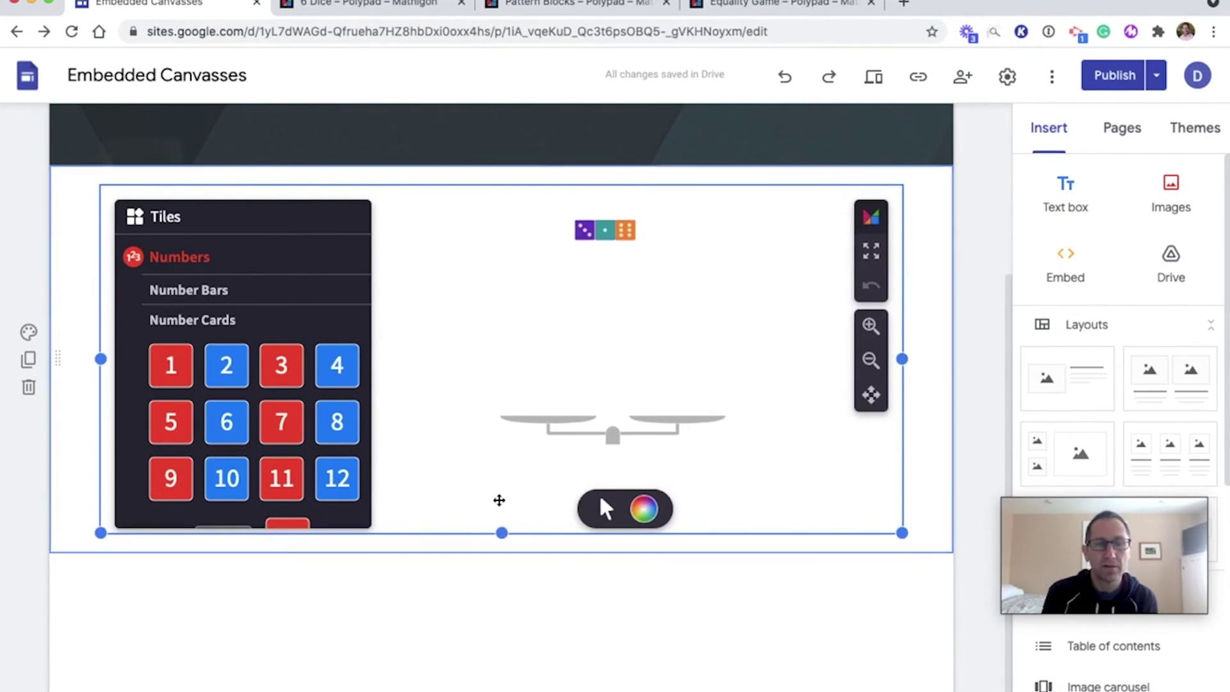
{"action": "left_click_drag", "start_coordinate": [492, 614], "coordinate": [498, 687]}
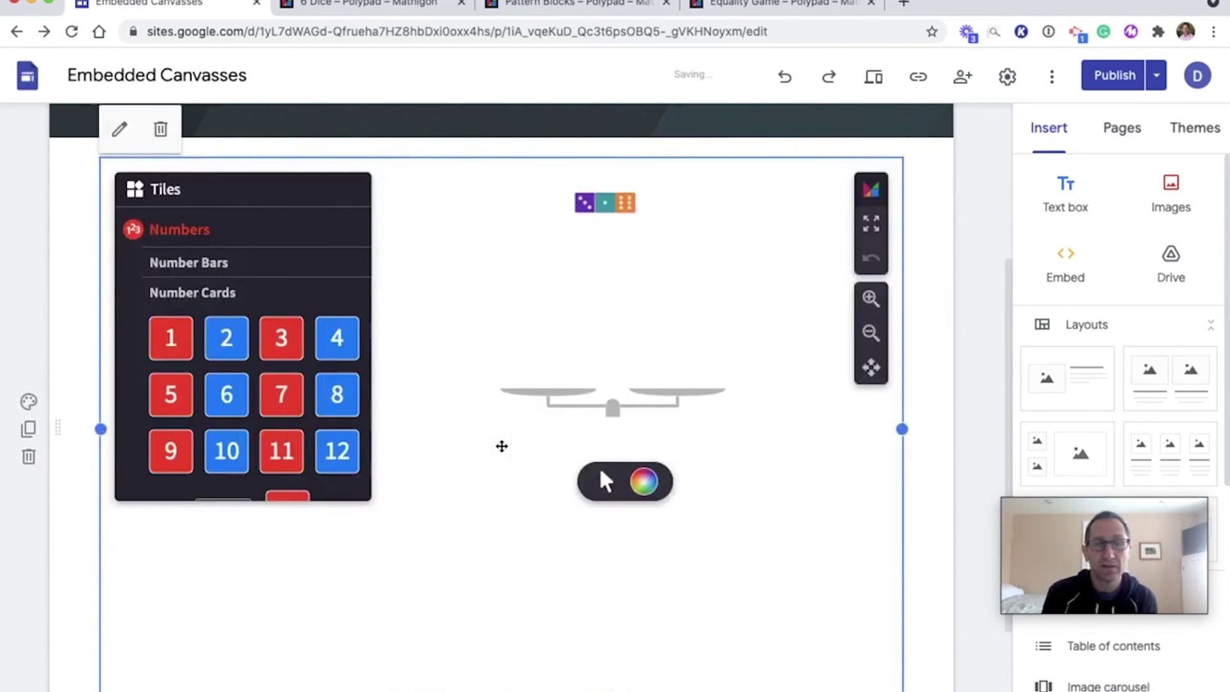
{"action": "scroll", "coordinate": [517, 626], "scroll_direction": "down", "scroll_amount": 2}
{"action": "scroll", "coordinate": [511, 528], "scroll_direction": "up", "scroll_amount": 4}
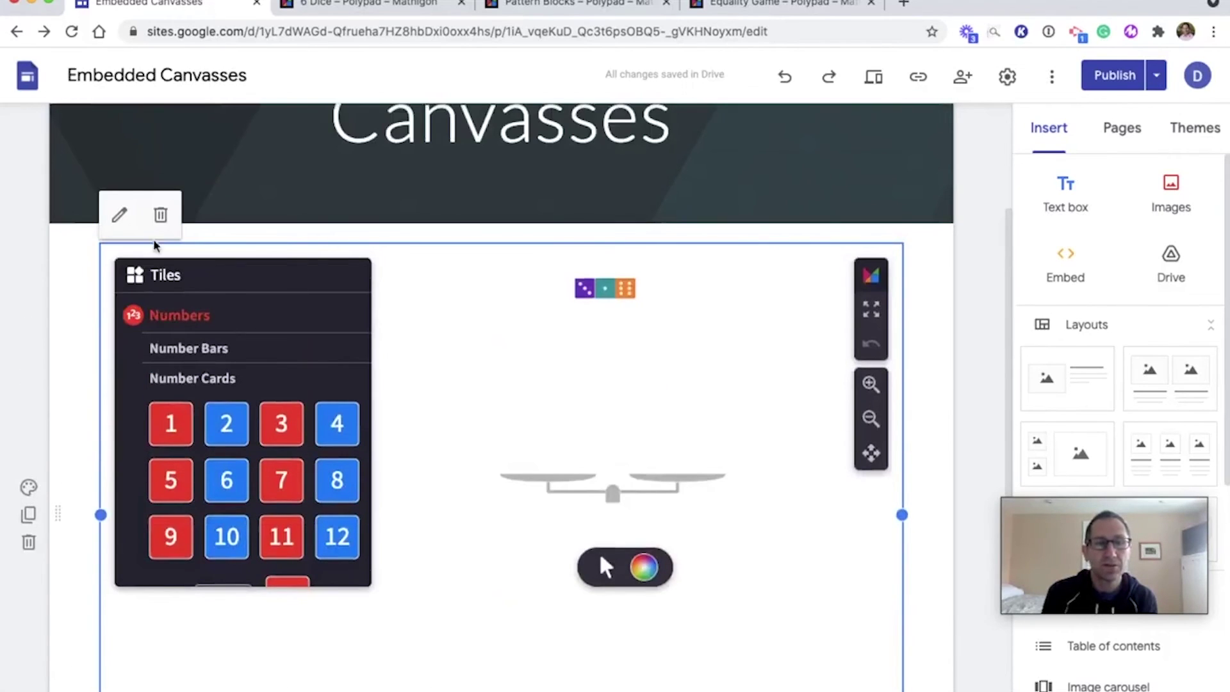
{"action": "left_click", "coordinate": [120, 214]}
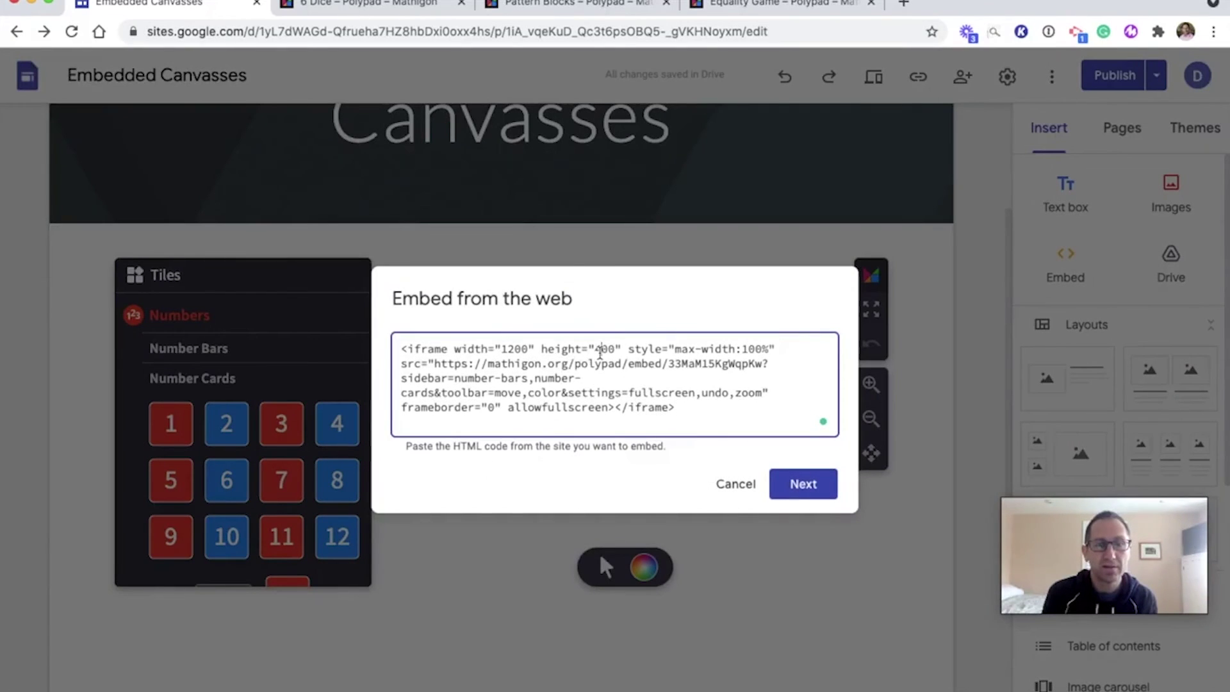
{"action": "left_click", "coordinate": [595, 348]}
{"action": "key", "text": "Delete"}
{"action": "type", "text": "8"}
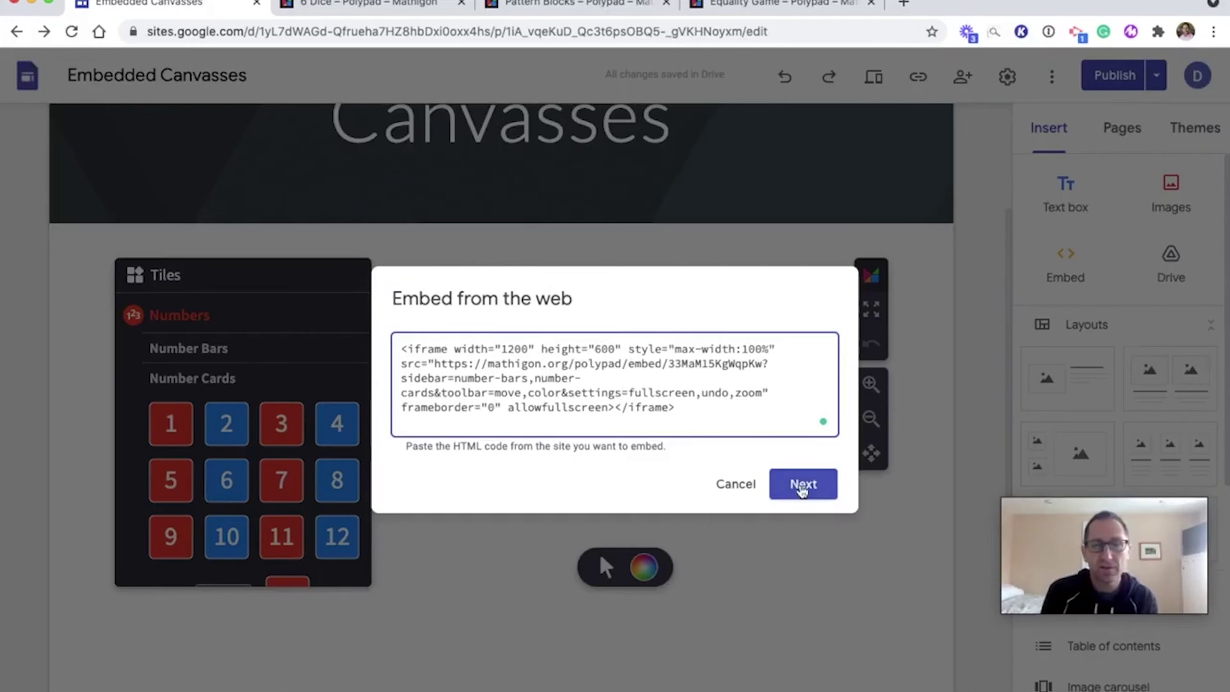
{"action": "left_click", "coordinate": [801, 483]}
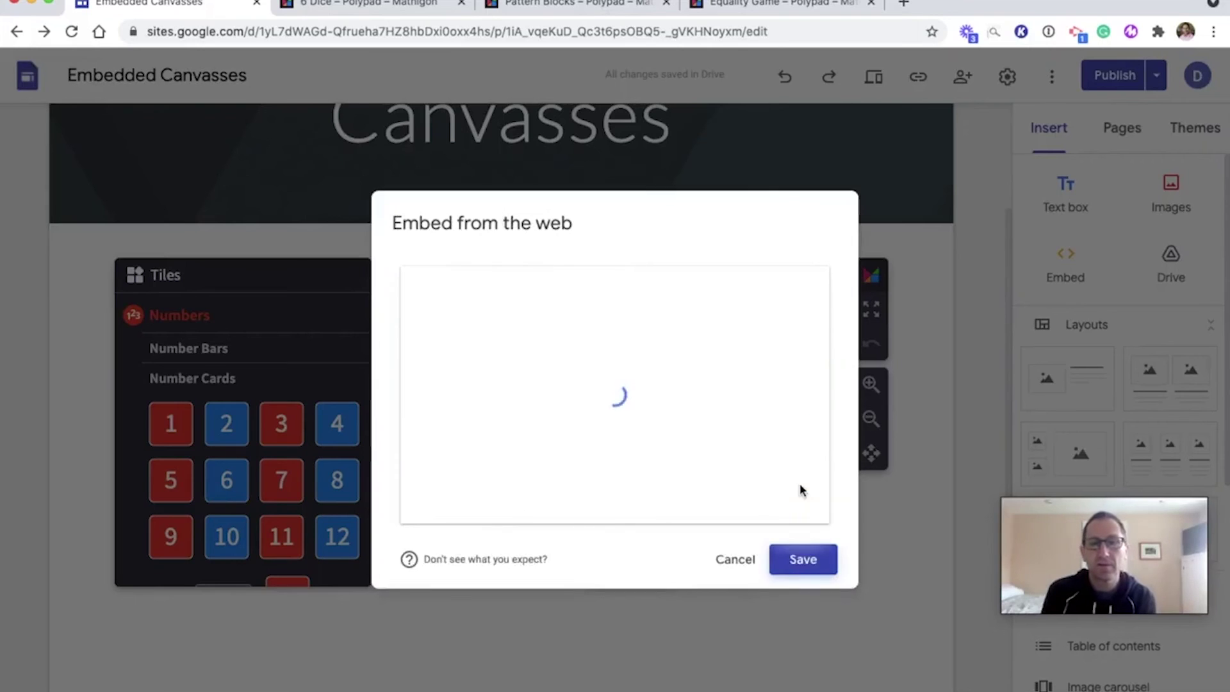
{"action": "left_click", "coordinate": [816, 561]}
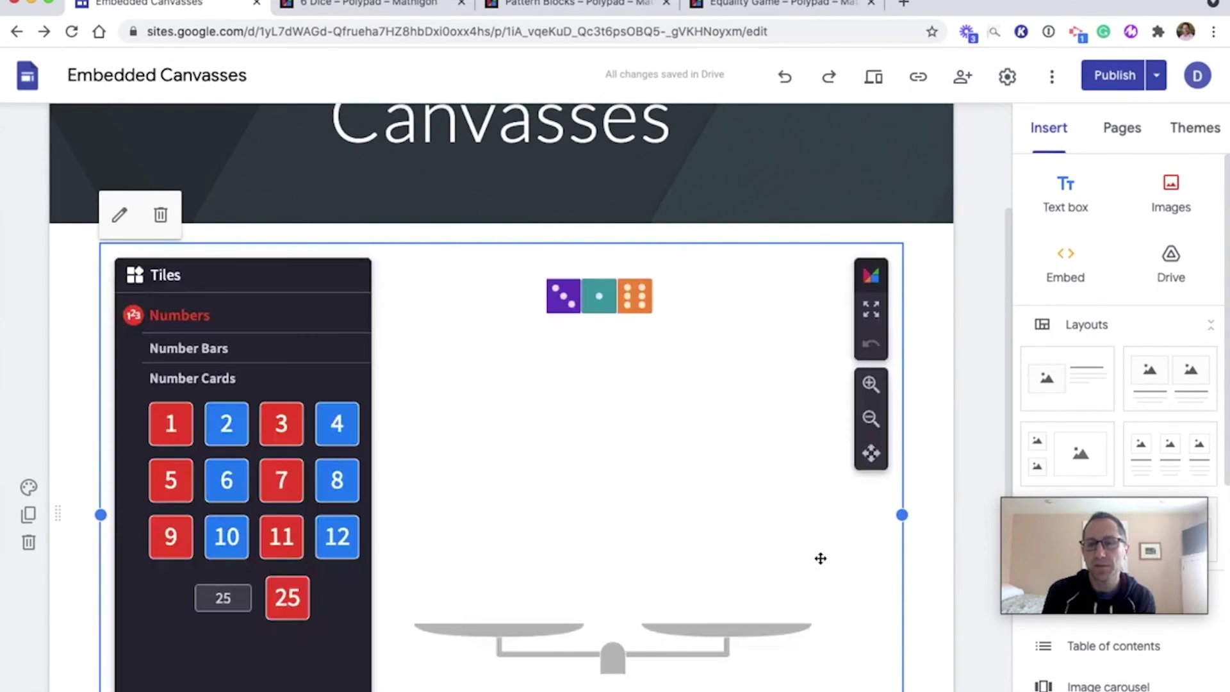
Preview the page and randomise the three dice in the embedded game
{"action": "left_click", "coordinate": [882, 81]}
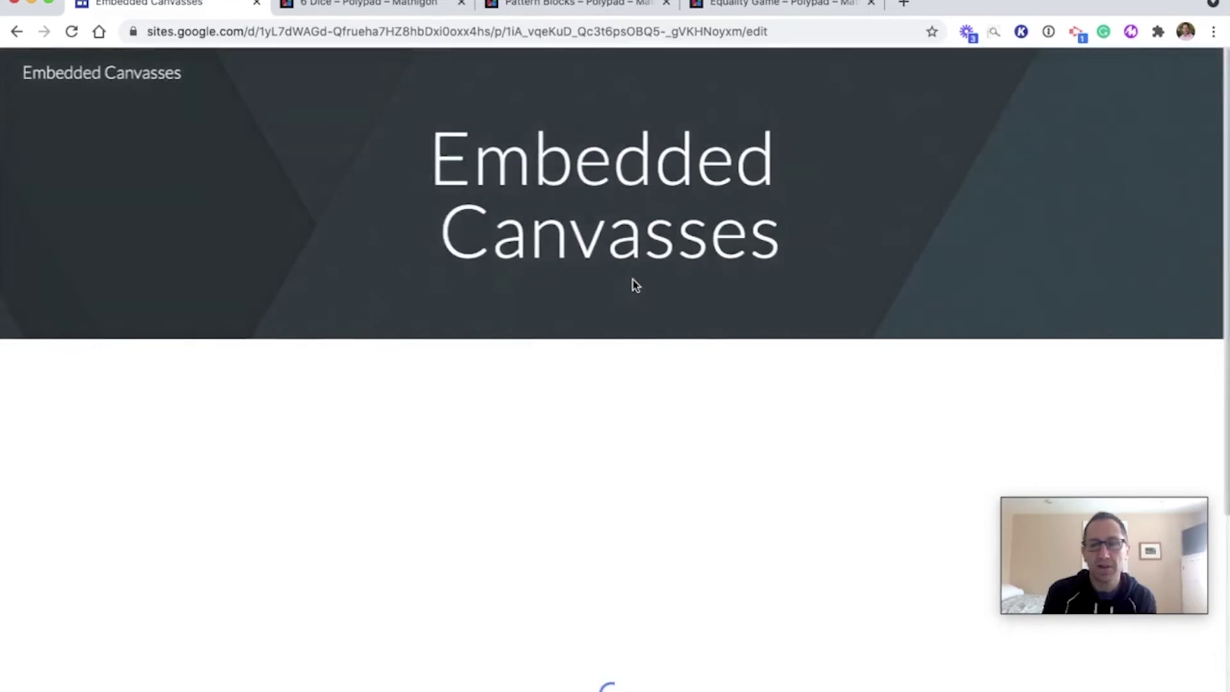
{"action": "scroll", "coordinate": [626, 290], "scroll_direction": "down", "scroll_amount": 5}
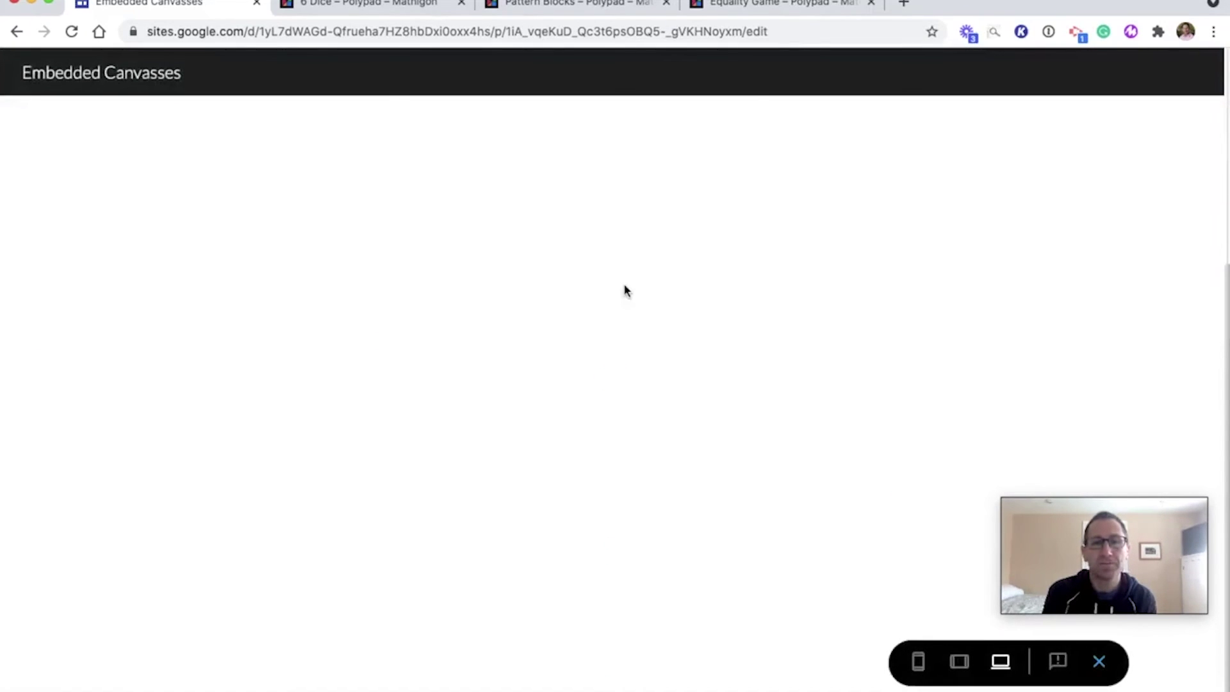
{"action": "scroll", "coordinate": [610, 351], "scroll_direction": "up", "scroll_amount": 3}
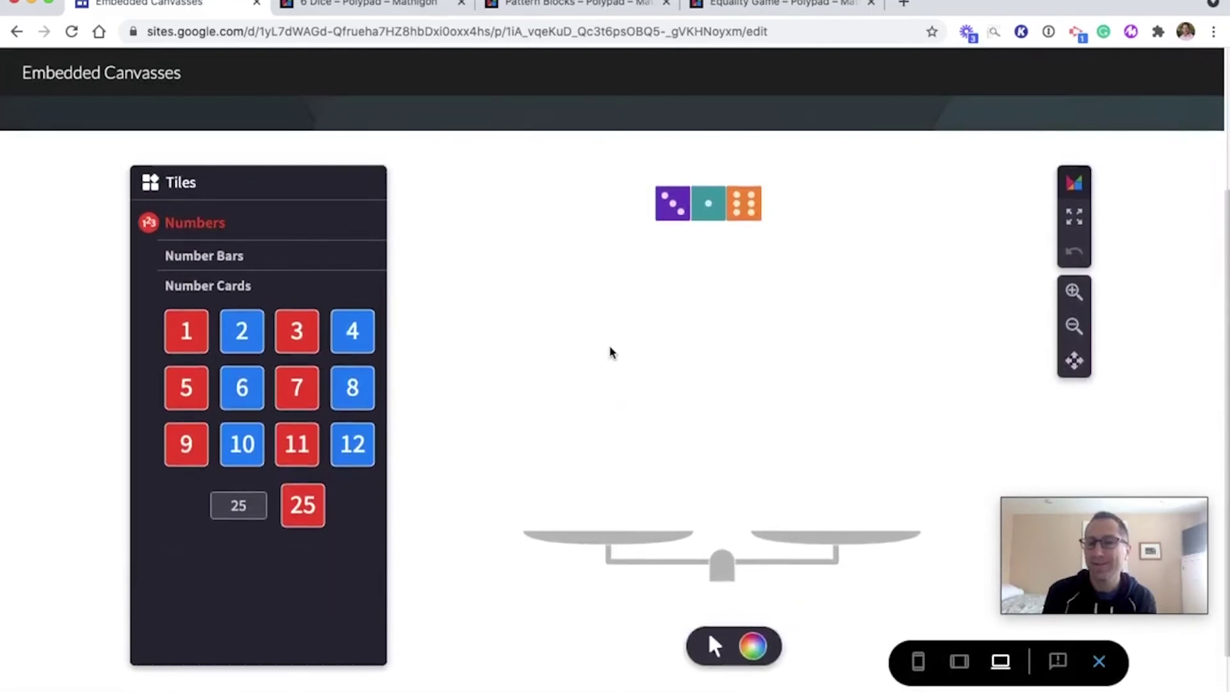
{"action": "left_click", "coordinate": [669, 202]}
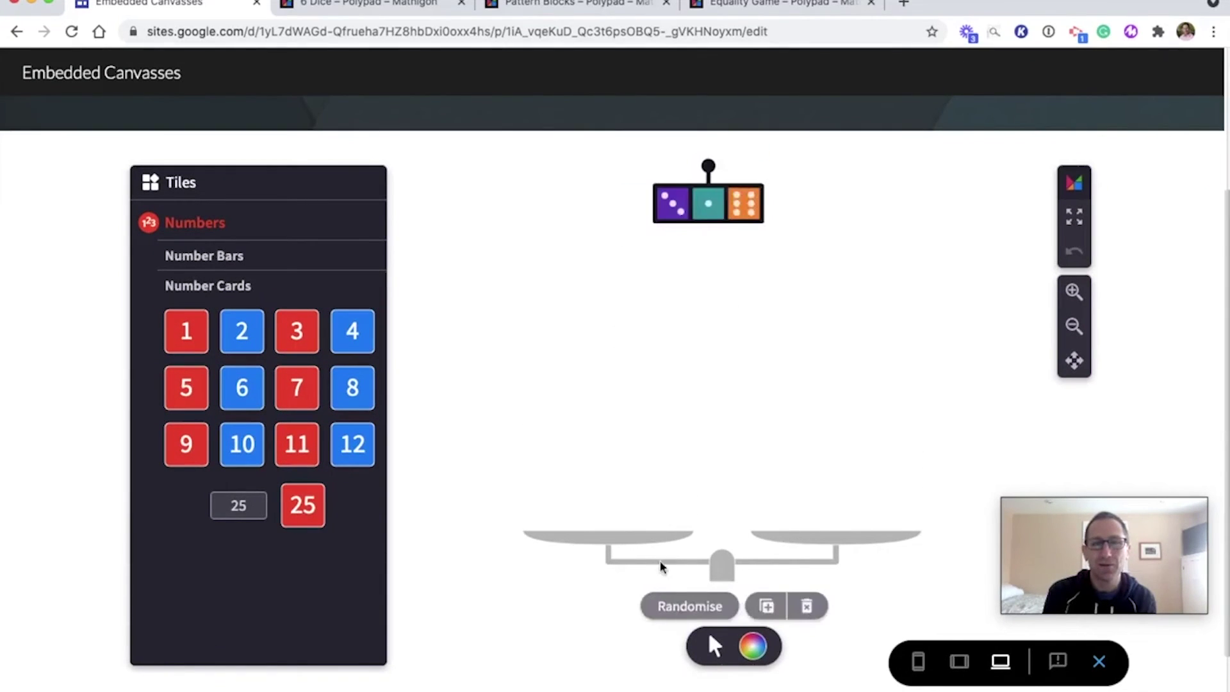
{"action": "left_click", "coordinate": [663, 601]}
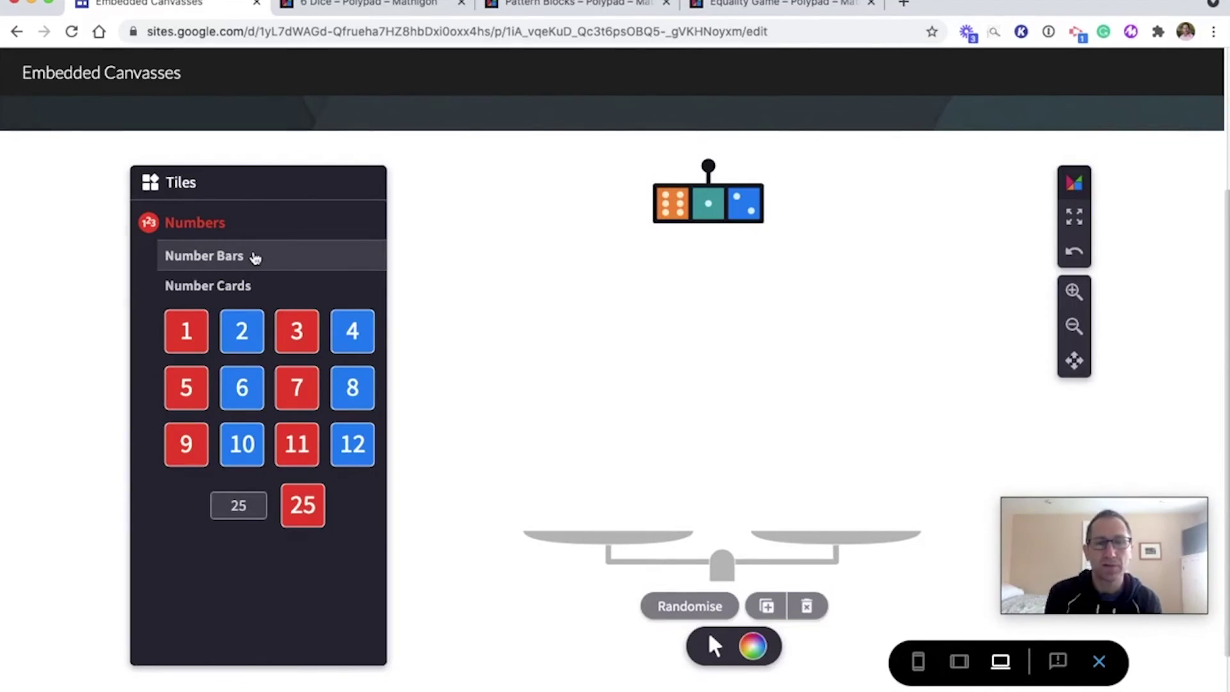
Drag number bars 6, 1 and 2 onto the canvas in a row
{"action": "left_click", "coordinate": [256, 256]}
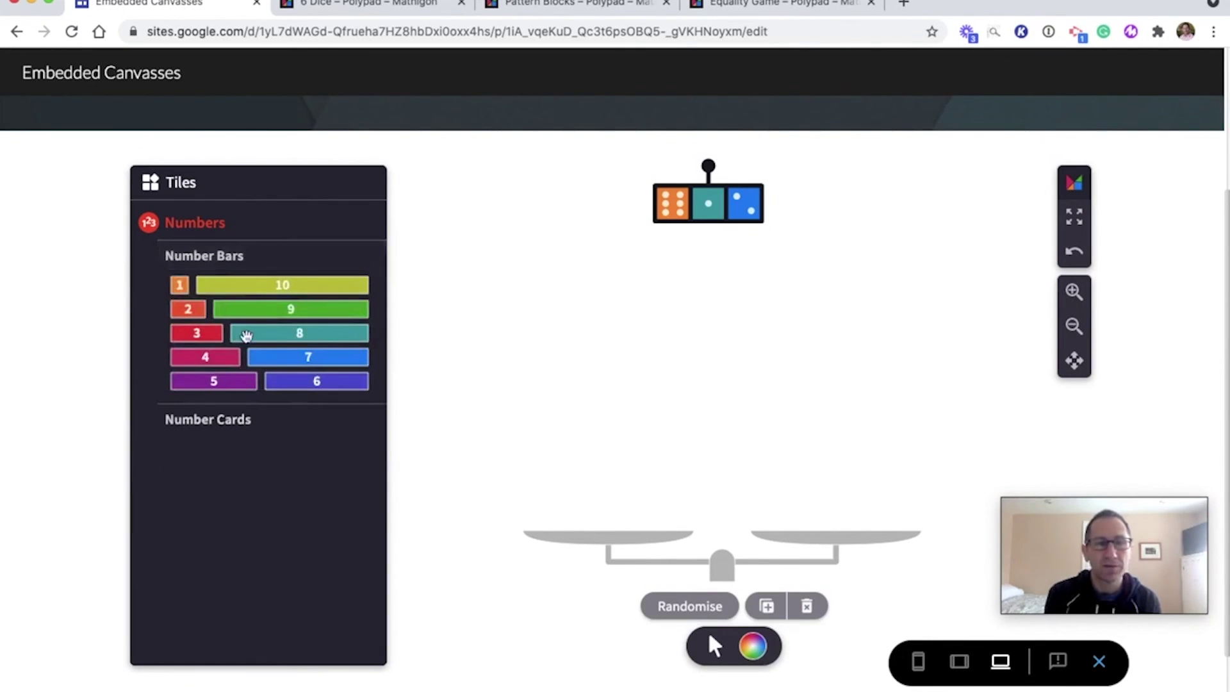
{"action": "left_click_drag", "start_coordinate": [314, 383], "coordinate": [538, 278]}
{"action": "left_click_drag", "start_coordinate": [180, 286], "coordinate": [600, 276]}
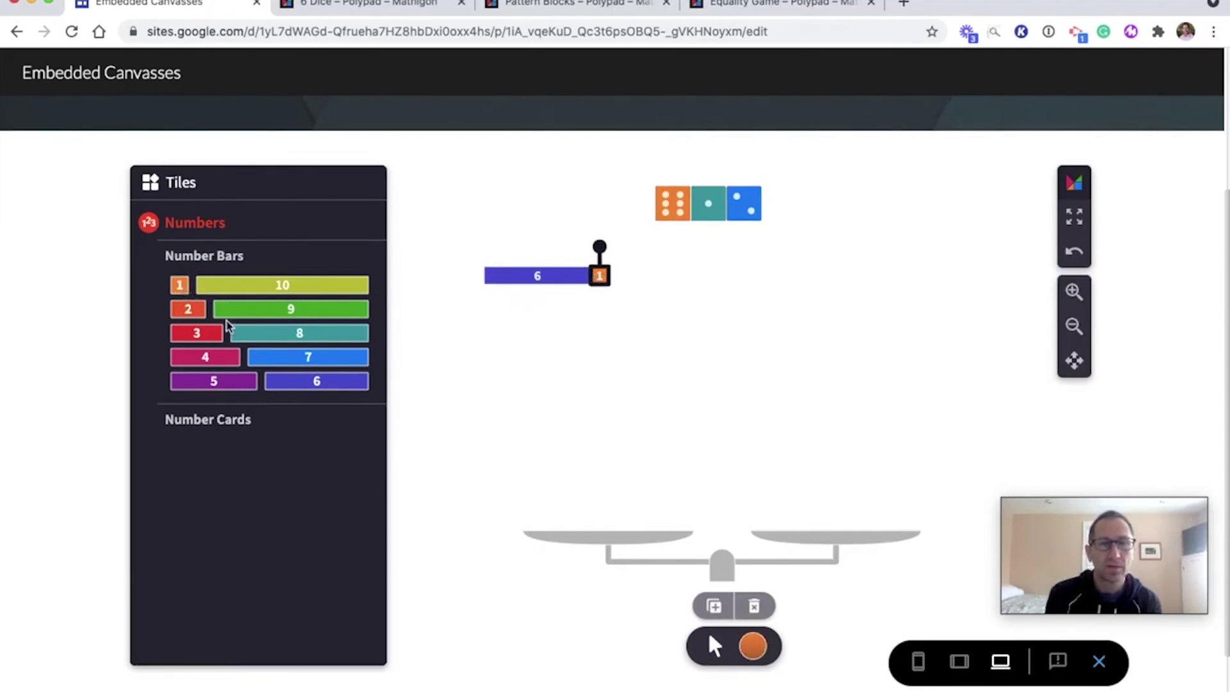
{"action": "left_click_drag", "start_coordinate": [190, 314], "coordinate": [628, 279]}
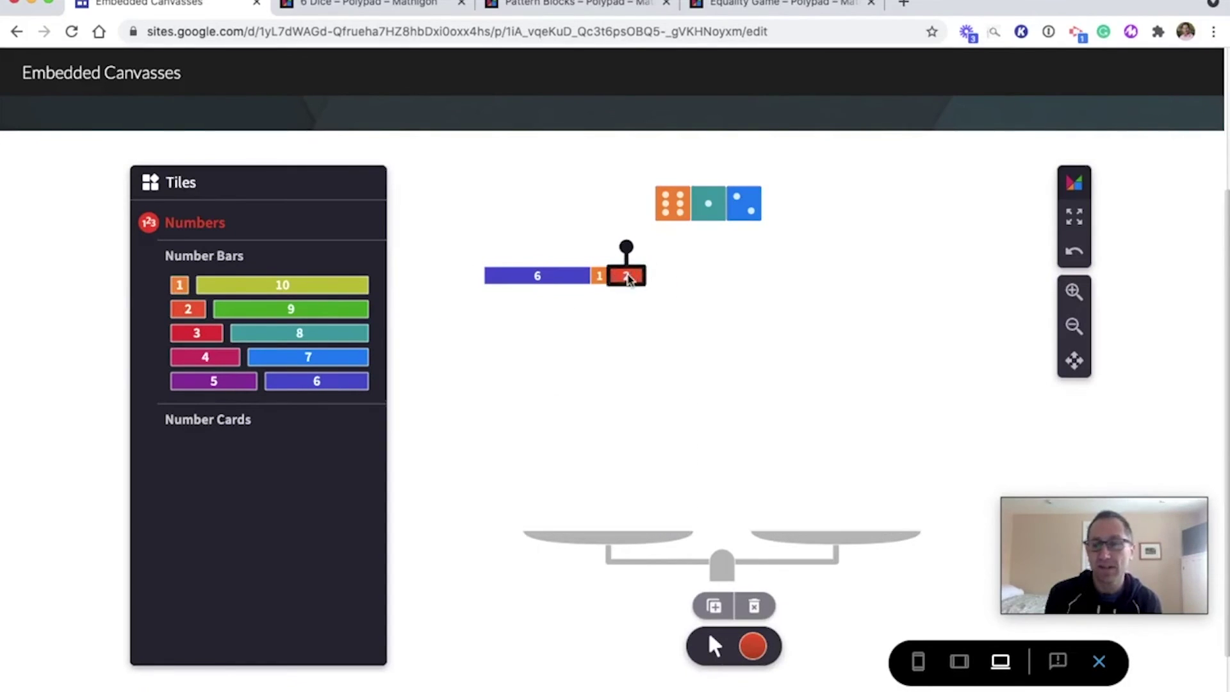
{"action": "left_click", "coordinate": [614, 314]}
{"action": "left_click", "coordinate": [224, 420]}
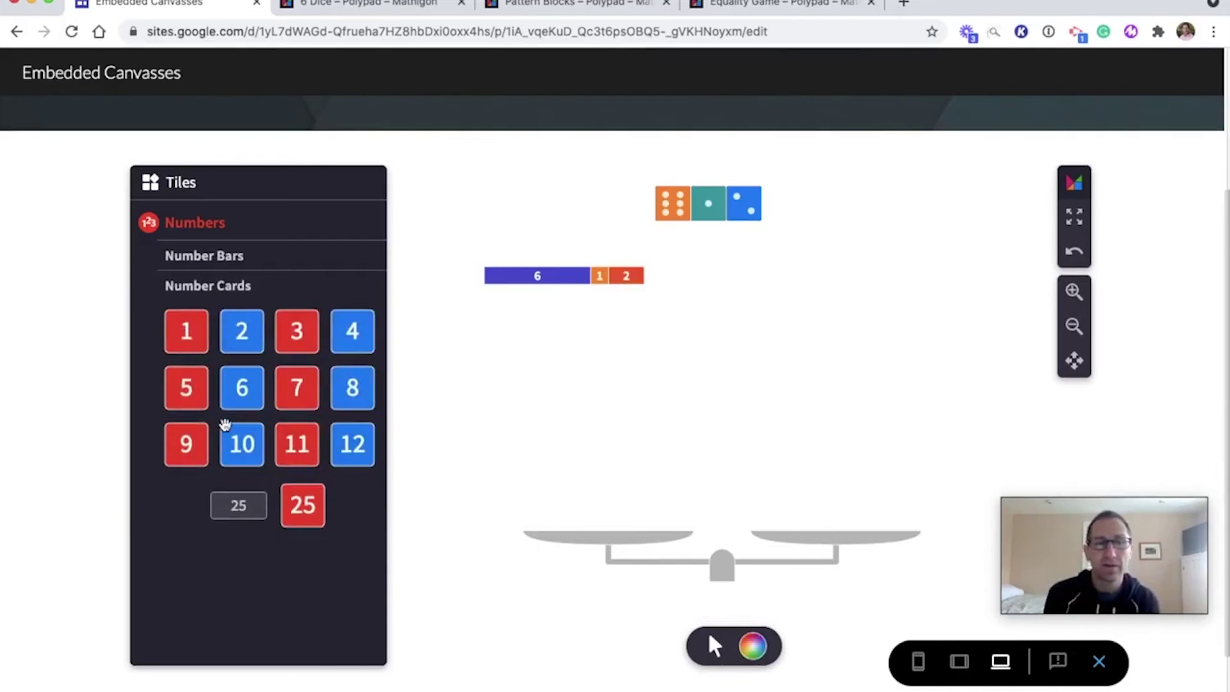
Place number cards 6, 1 and 2 on the scale's left pan
{"action": "left_click_drag", "start_coordinate": [242, 387], "coordinate": [547, 488]}
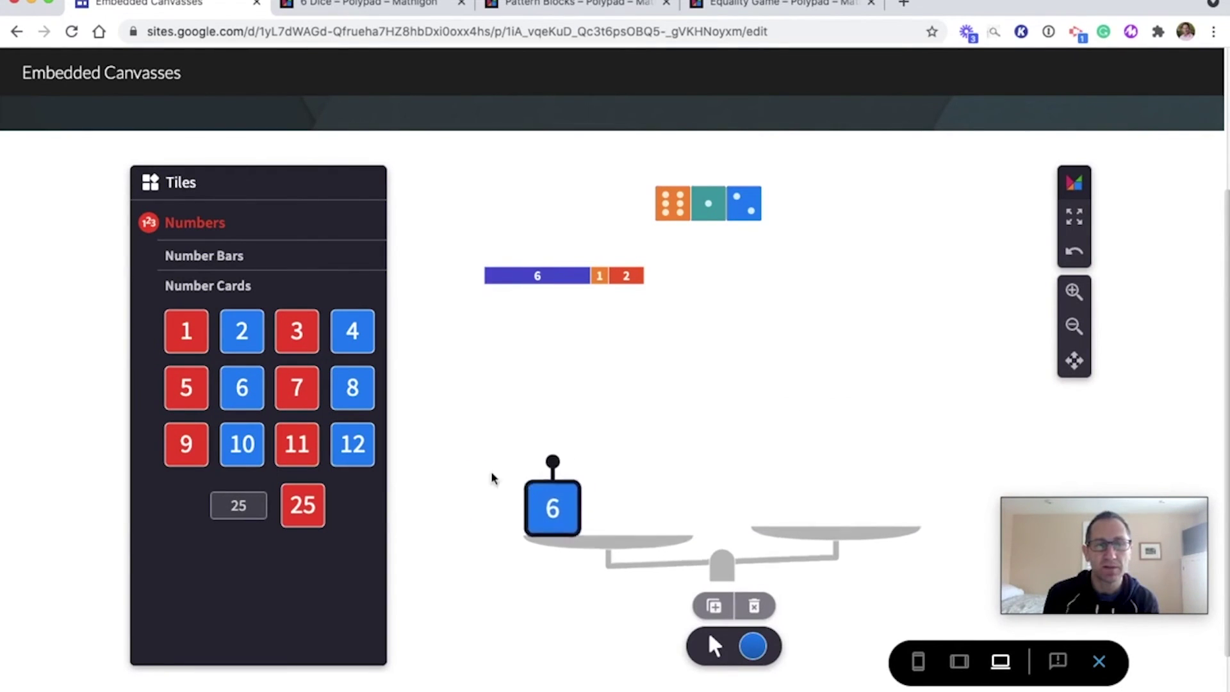
{"action": "left_click_drag", "start_coordinate": [186, 331], "coordinate": [606, 513]}
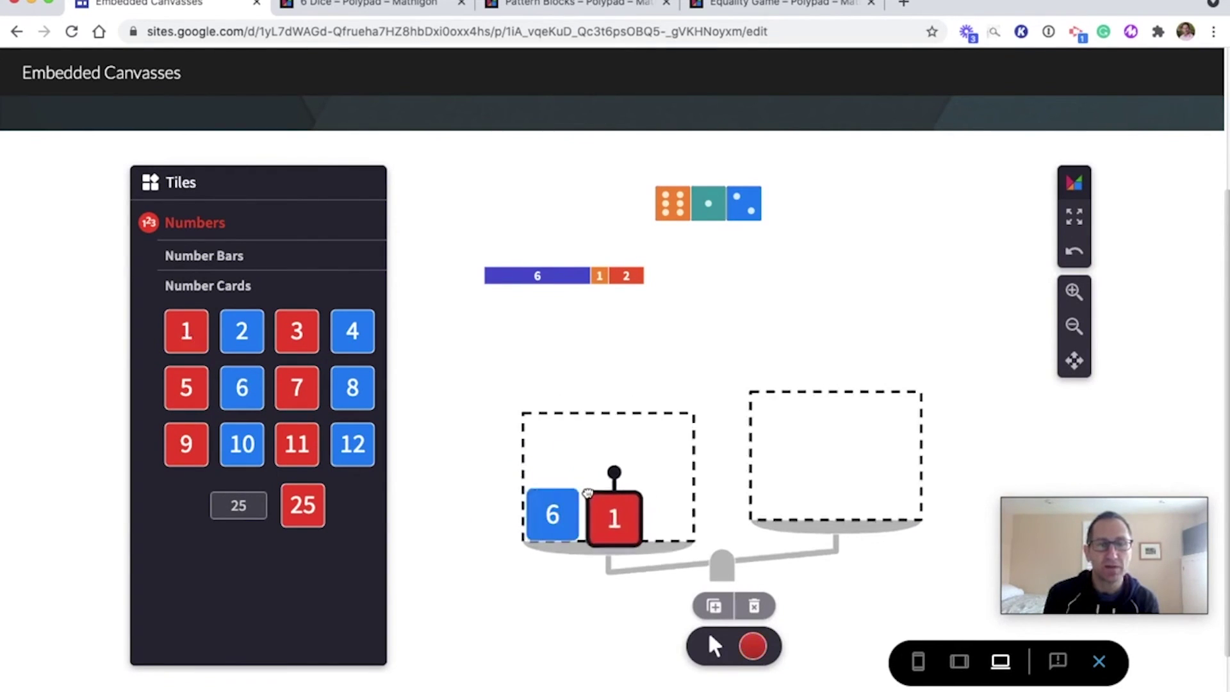
{"action": "left_click_drag", "start_coordinate": [242, 330], "coordinate": [633, 494]}
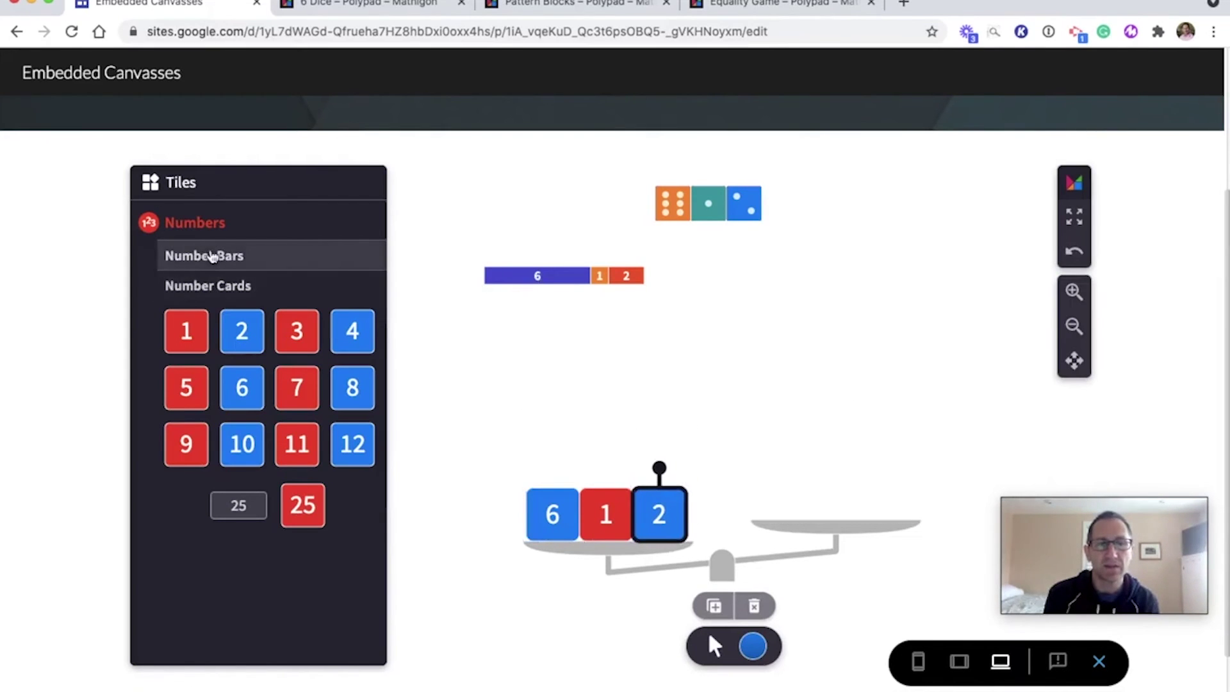
Add number bars 3, 5 and 1 in a row under the first bars
{"action": "left_click", "coordinate": [207, 256]}
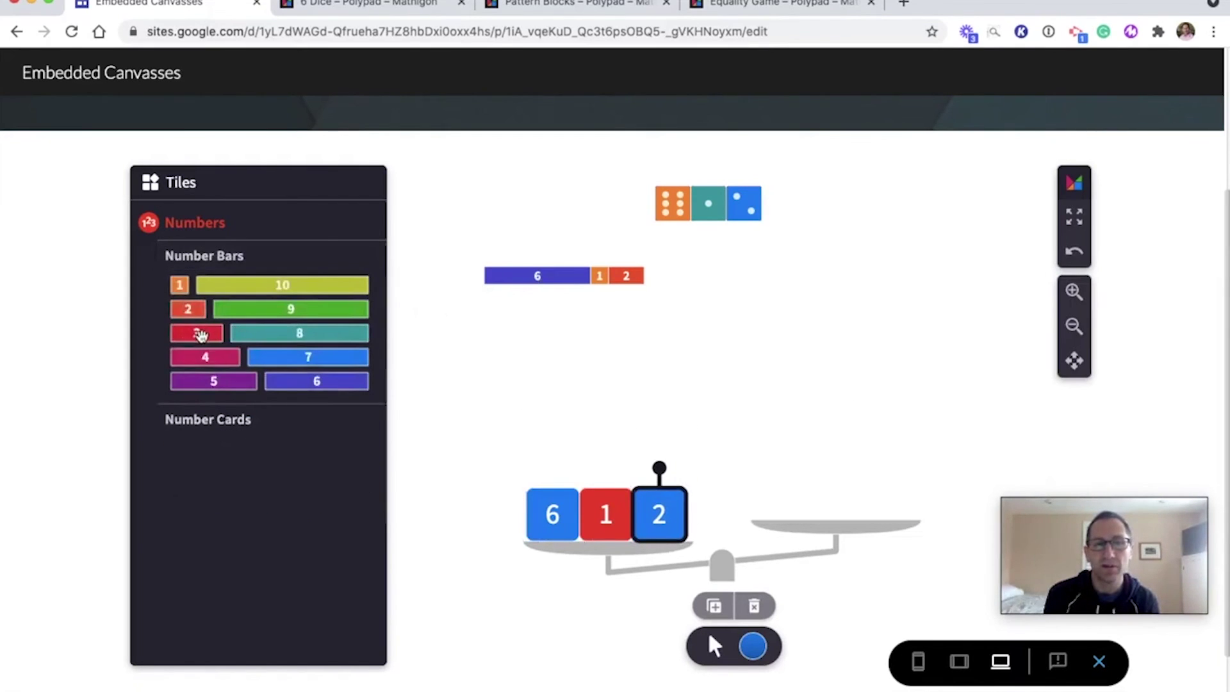
{"action": "left_click_drag", "start_coordinate": [201, 335], "coordinate": [510, 299]}
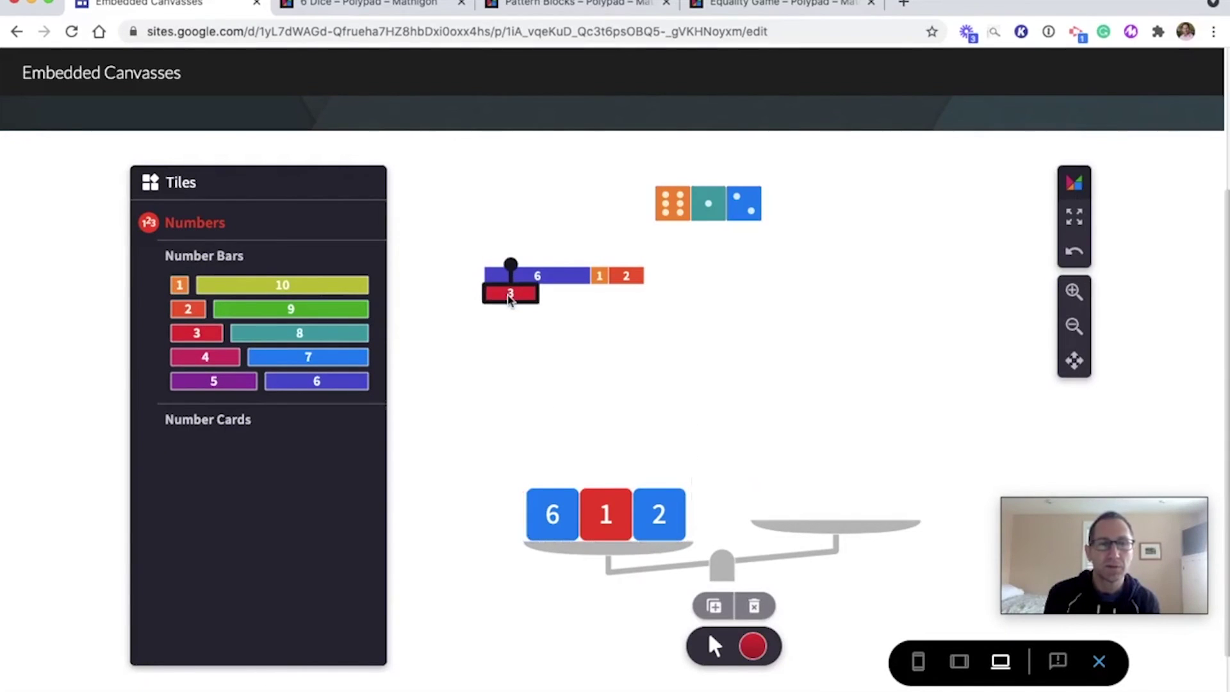
{"action": "left_click_drag", "start_coordinate": [218, 375], "coordinate": [583, 295]}
{"action": "left_click_drag", "start_coordinate": [181, 288], "coordinate": [637, 293]}
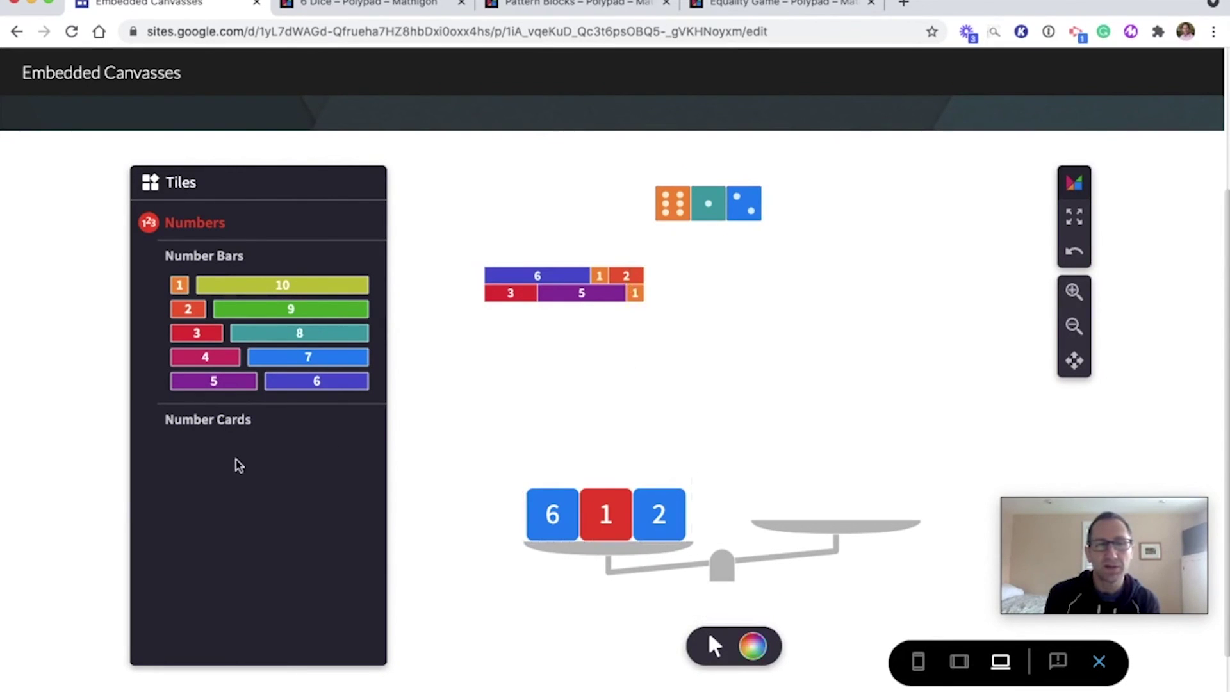
Place number cards 3, 5 and 1 on the right pan, then close the preview
{"action": "left_click", "coordinate": [212, 418]}
{"action": "left_click_drag", "start_coordinate": [293, 321], "coordinate": [785, 471]}
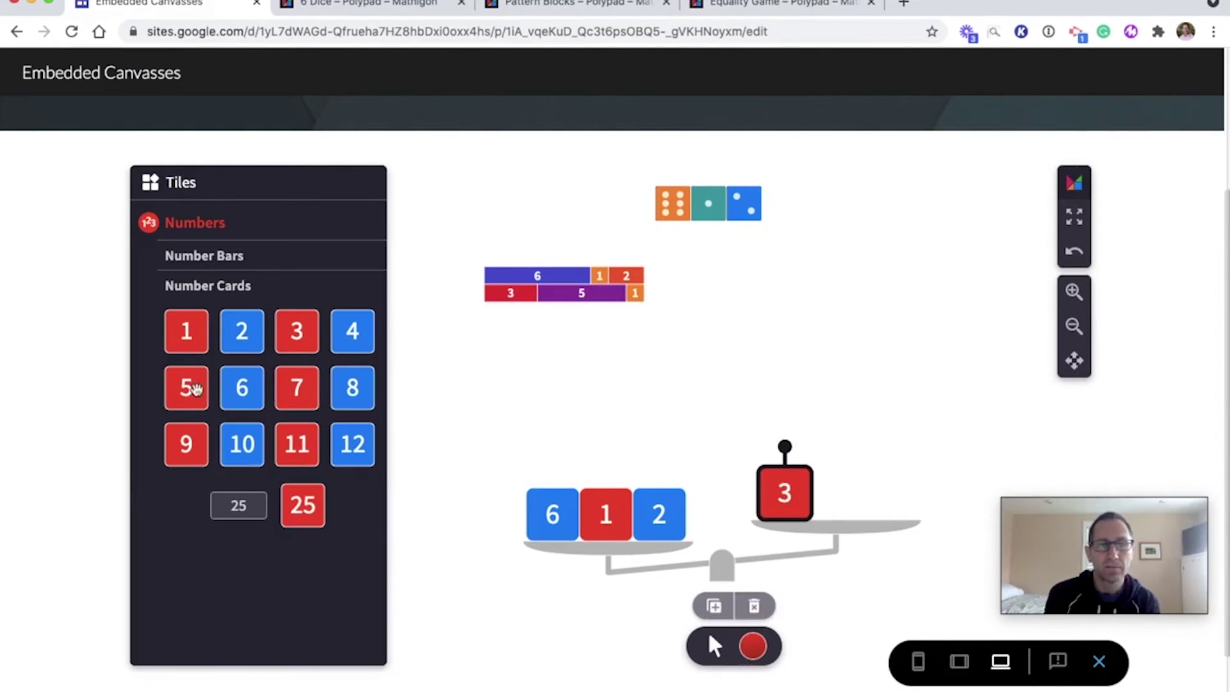
{"action": "left_click_drag", "start_coordinate": [196, 389], "coordinate": [830, 492]}
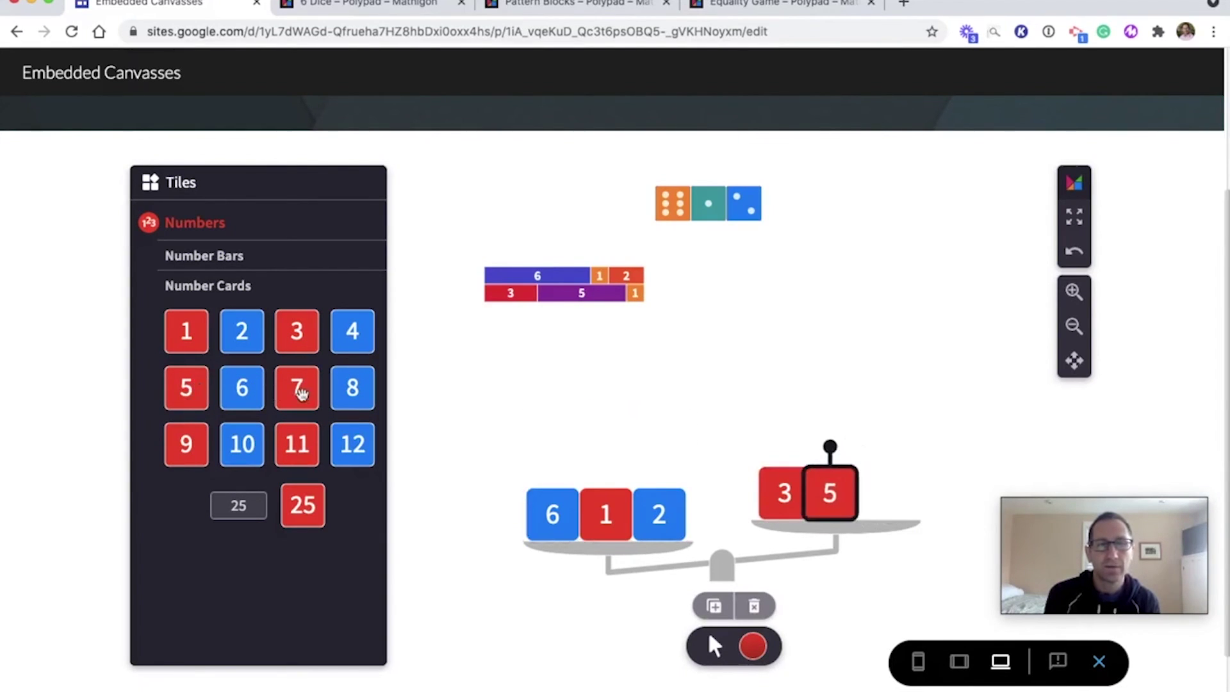
{"action": "left_click_drag", "start_coordinate": [182, 331], "coordinate": [858, 466]}
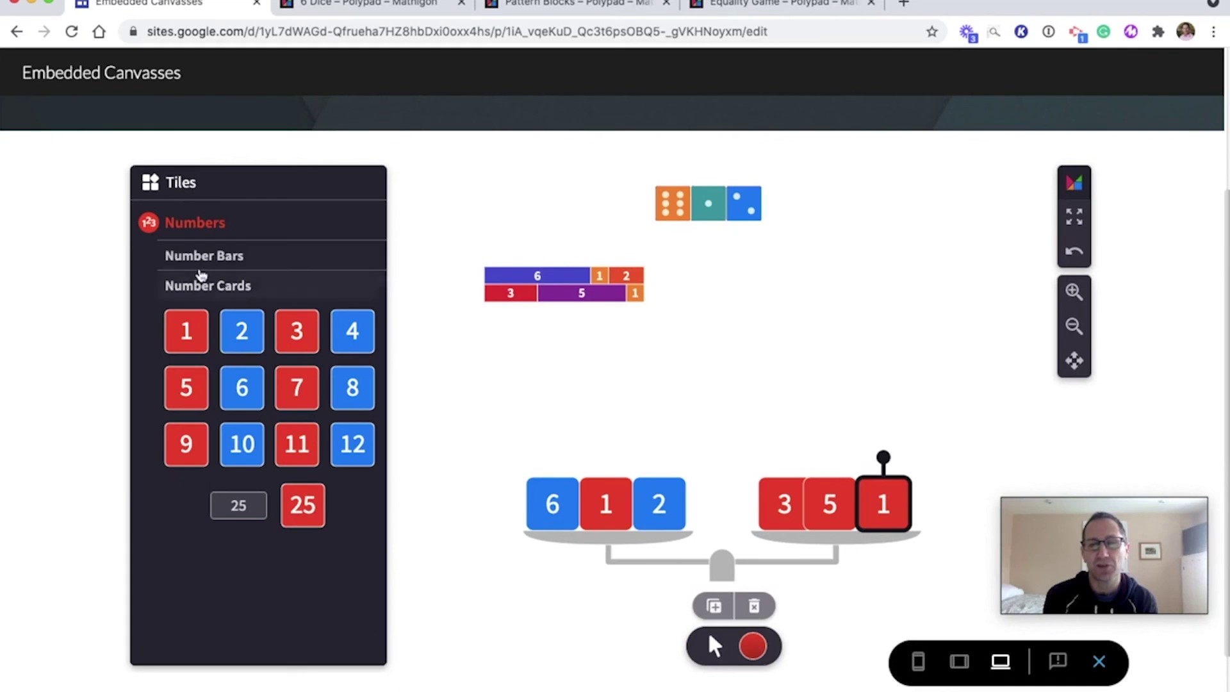
{"action": "left_click", "coordinate": [1100, 662]}
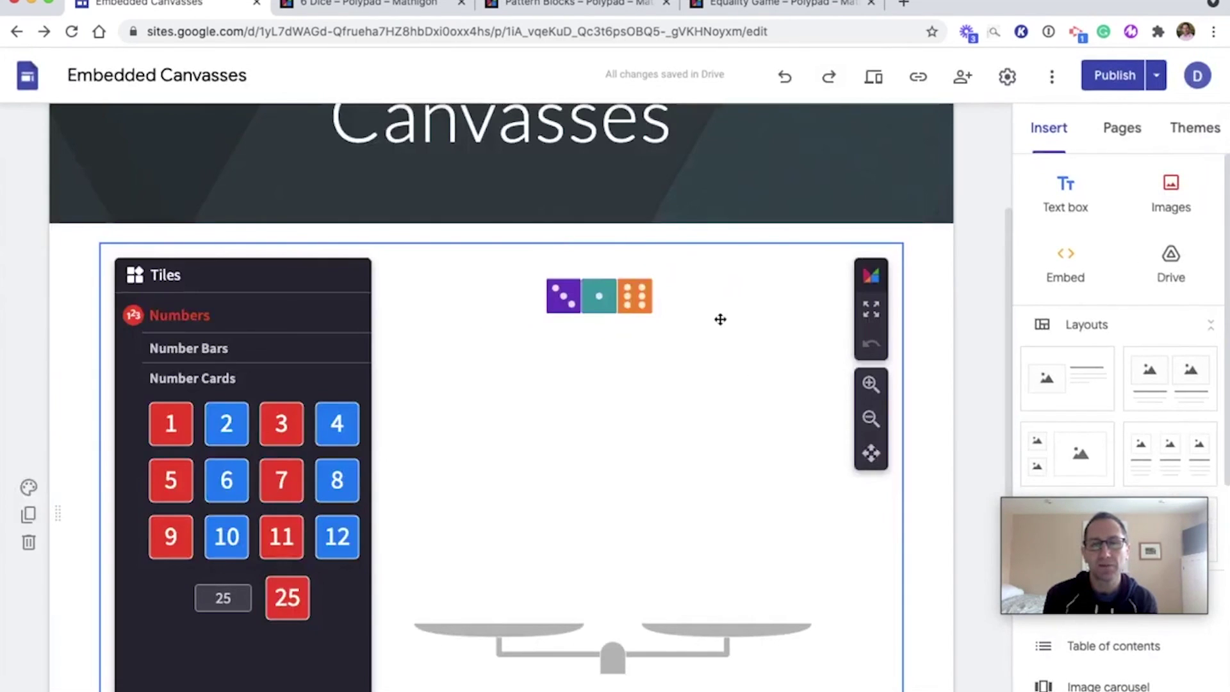
Return to the Equality Game Polypad tab with its embed code dialog
{"action": "left_click", "coordinate": [742, 12]}
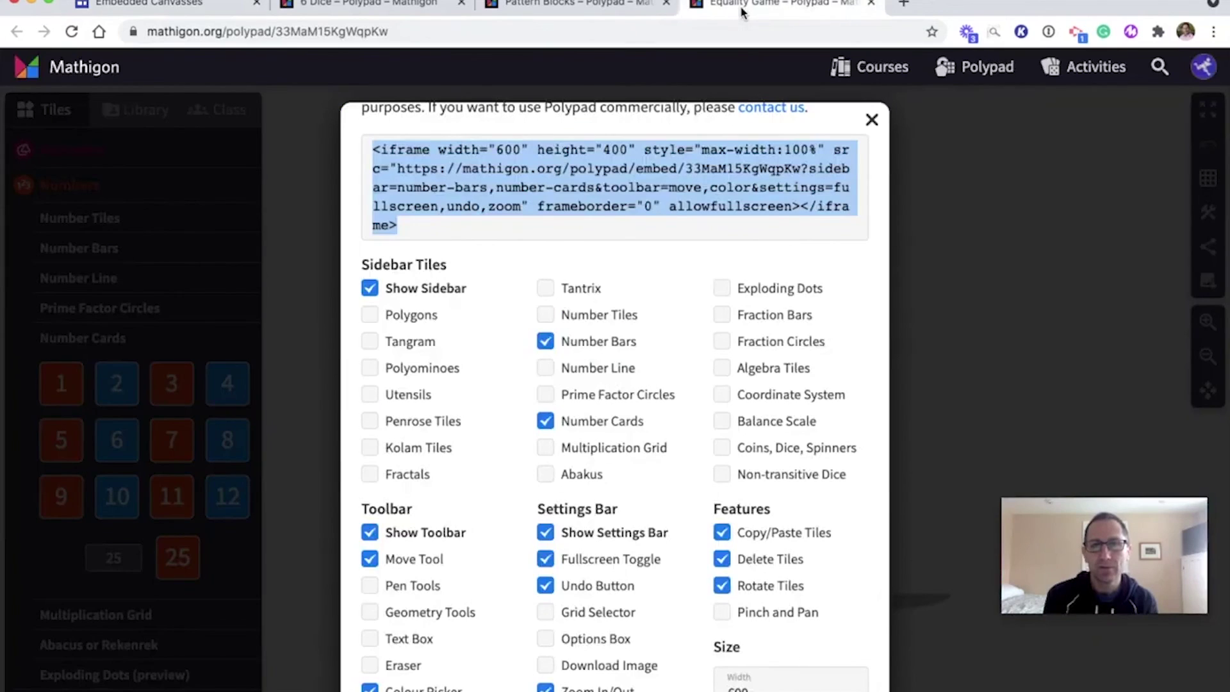